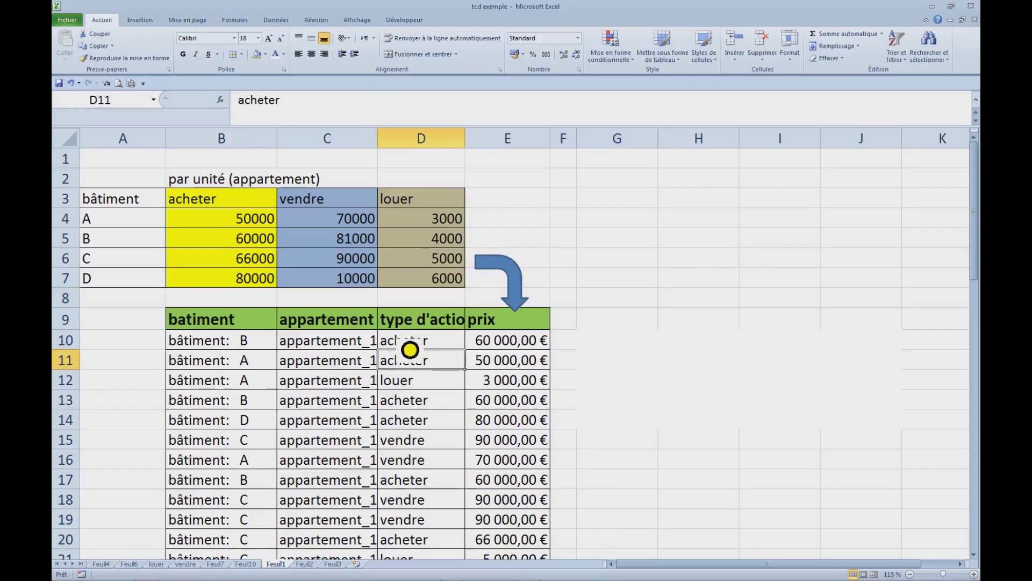
Step: Collapse the ribbon to give the worksheet more room
double_click(106, 23)
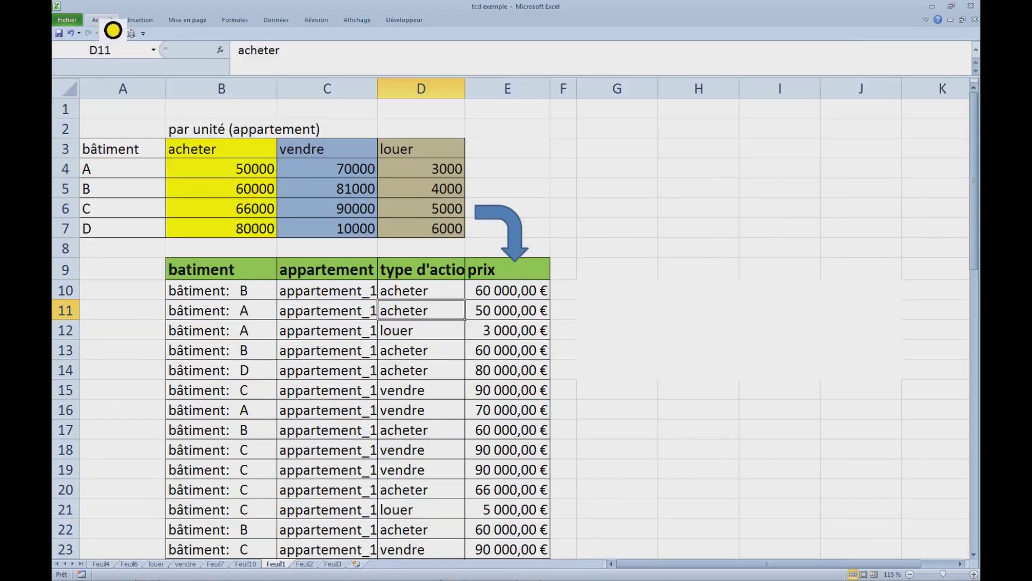
left_click(608, 191)
left_click(423, 177)
left_click(558, 189)
left_click(296, 175)
left_click(259, 177)
Step: Format the building prices in B4:D7 with the Monétaire number category, using 2 decimals and the € symbol
left_click_drag(261, 184, 439, 245)
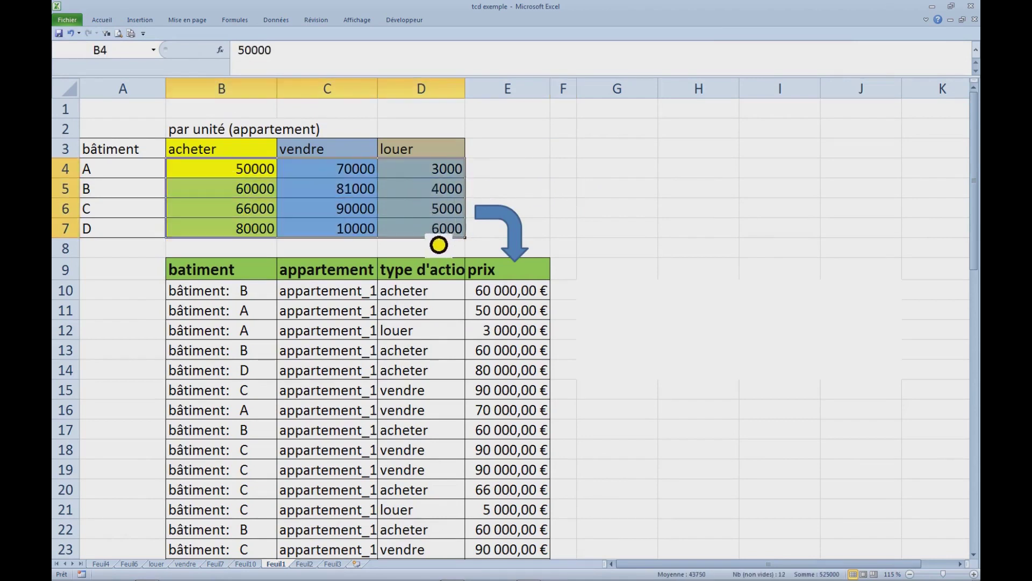
right_click(356, 177)
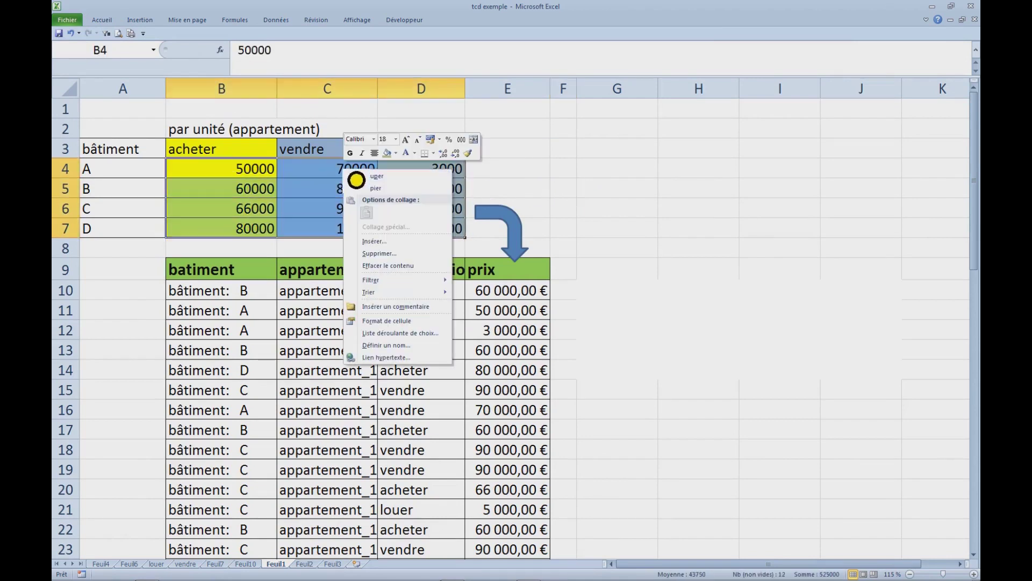
left_click(417, 322)
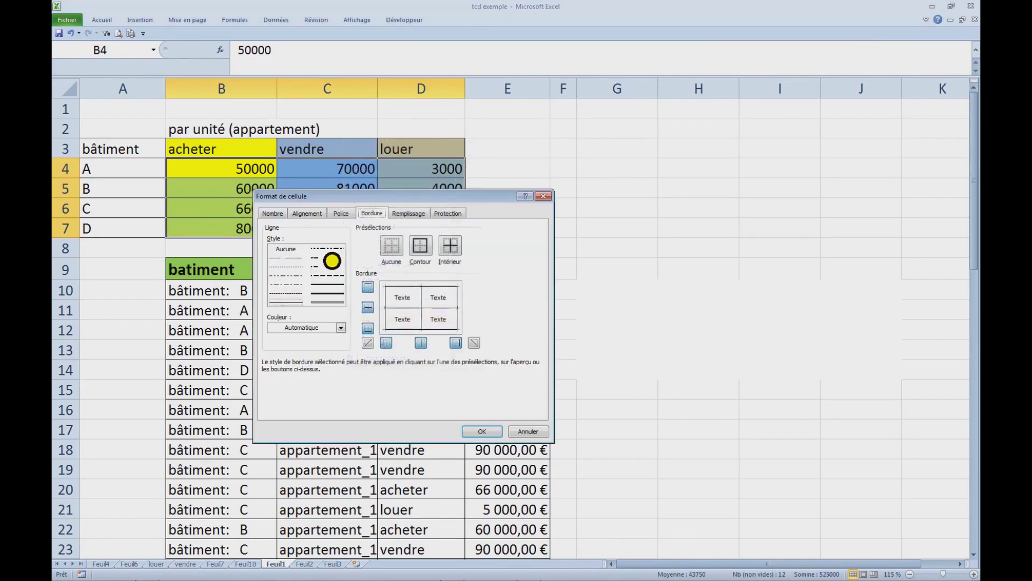
left_click(272, 213)
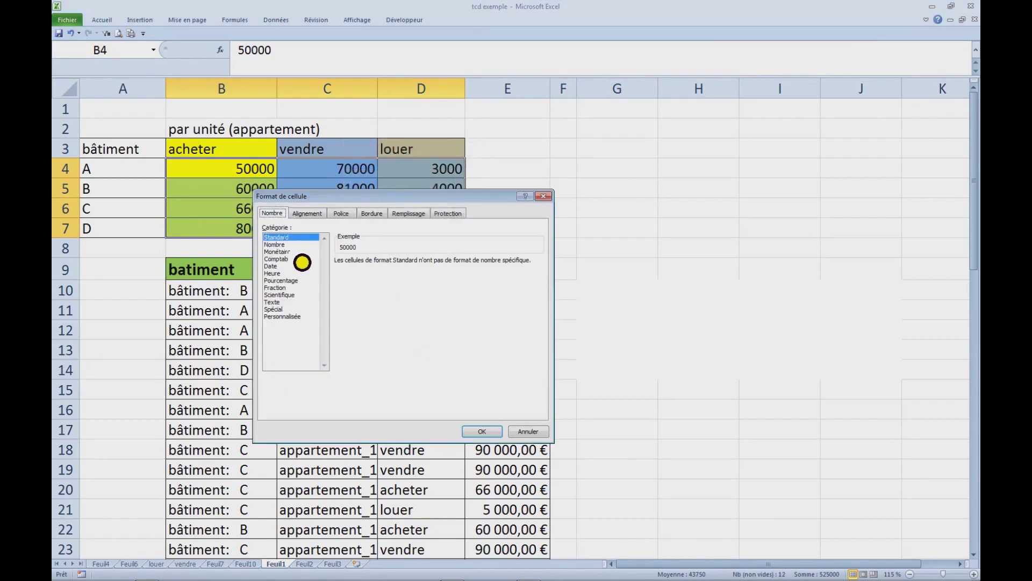
left_click(293, 251)
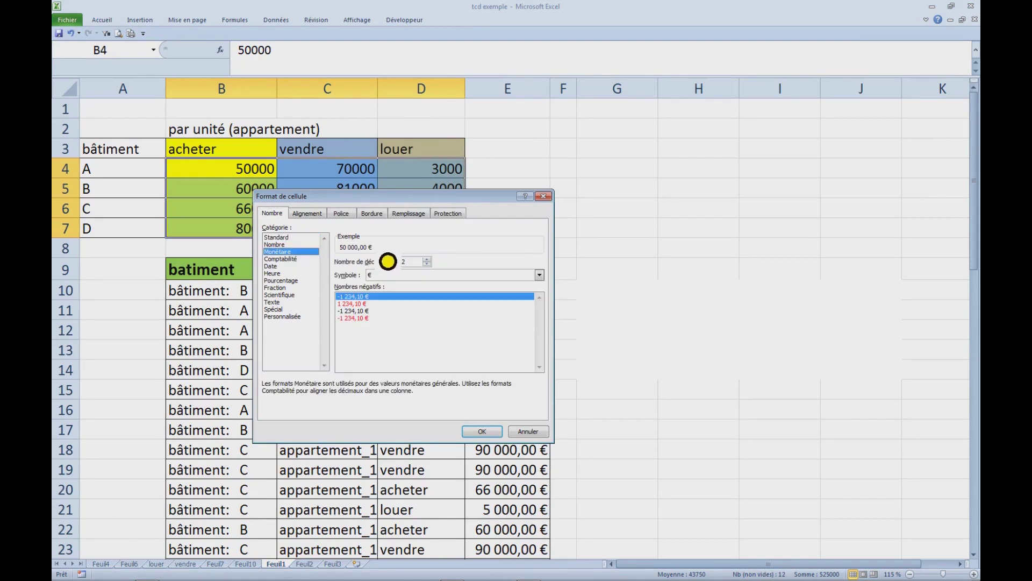
left_click(491, 435)
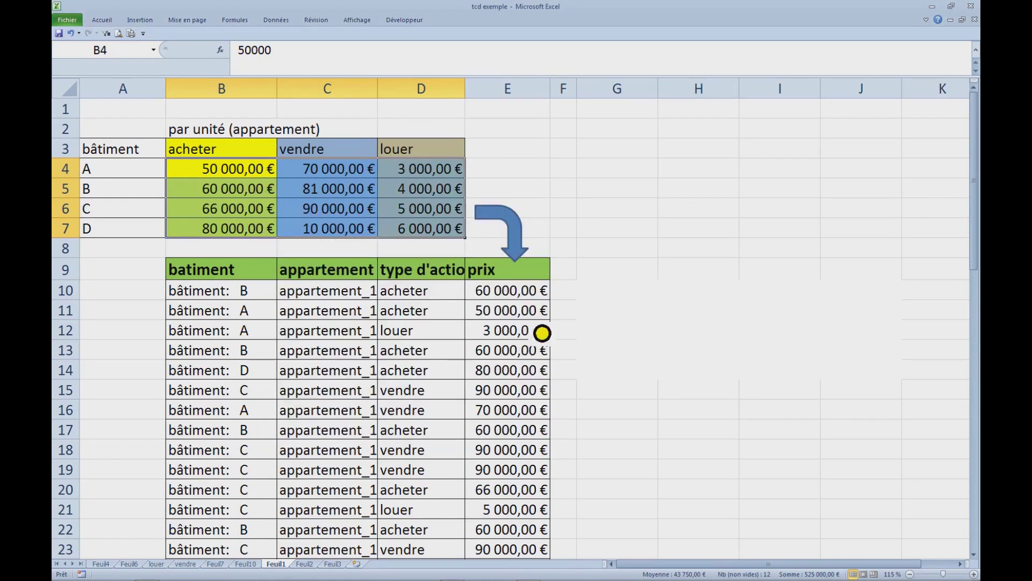
Step: Widen column C so that the full apartment names fit in their cells
left_click(617, 311)
left_click(362, 326)
left_click(349, 408)
left_click_drag(344, 290, 353, 470)
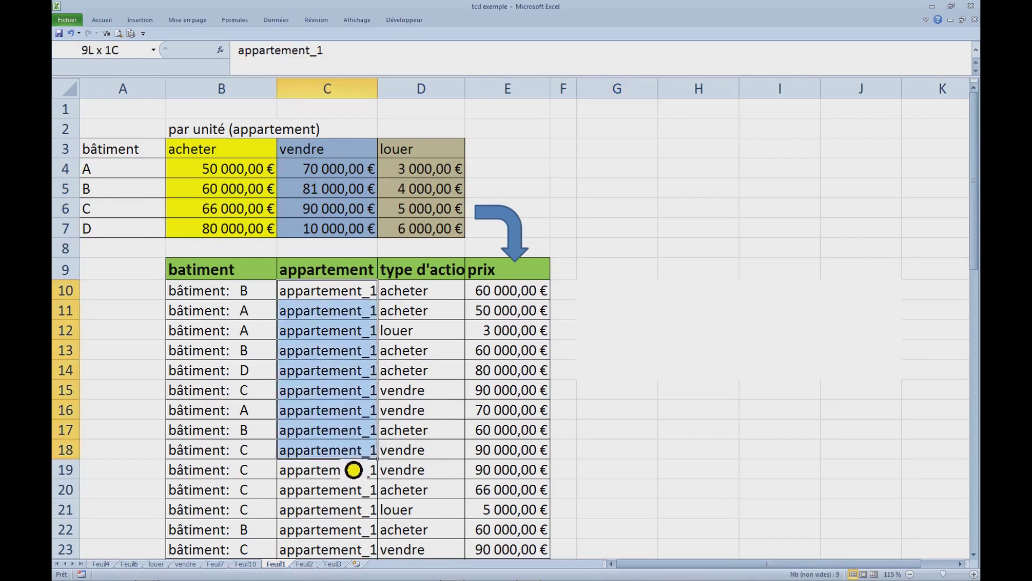
left_click(346, 391)
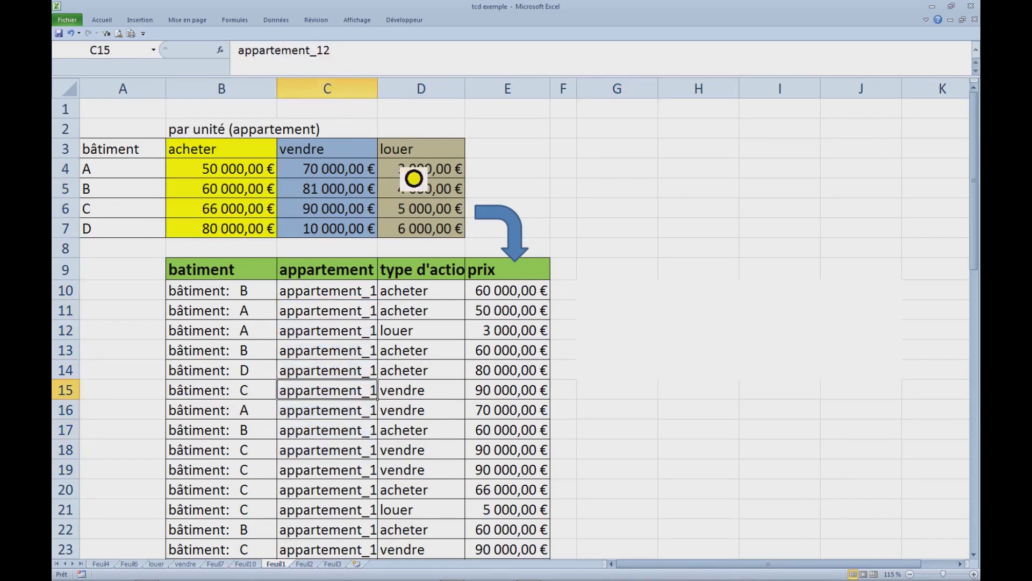
left_click_drag(391, 97, 399, 98)
Step: Review the apartment list down to its last row and inspect the first price formula in E10
left_click(290, 330)
left_click_drag(227, 295, 257, 475)
left_click(231, 352)
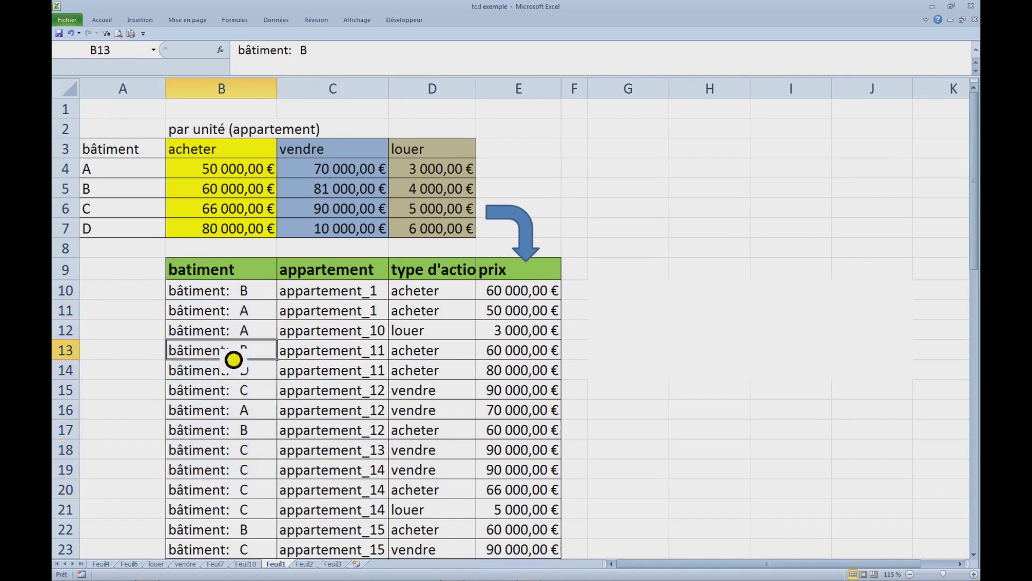
key("ctrl+Down")
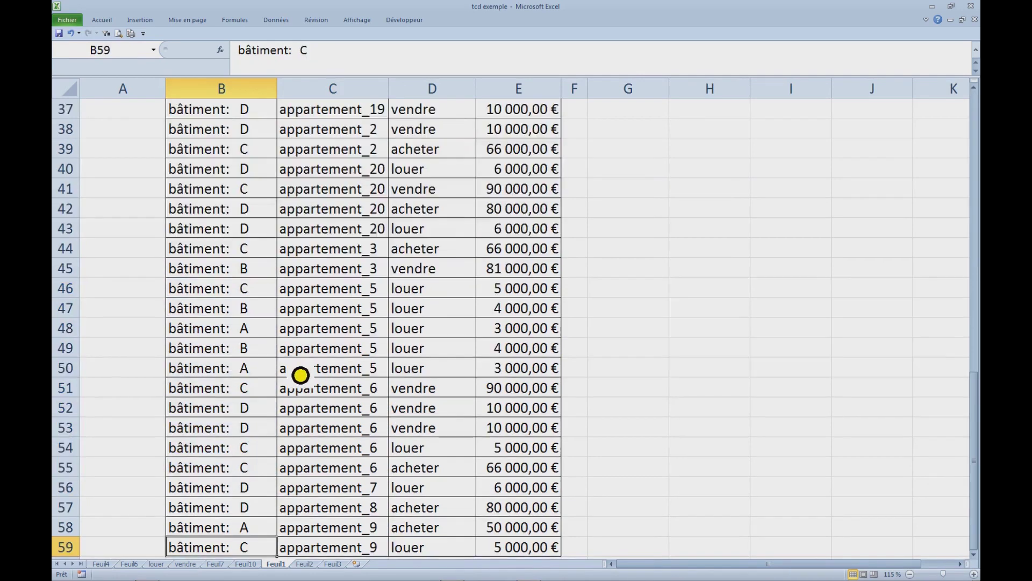
scroll(305, 376, "down", 1)
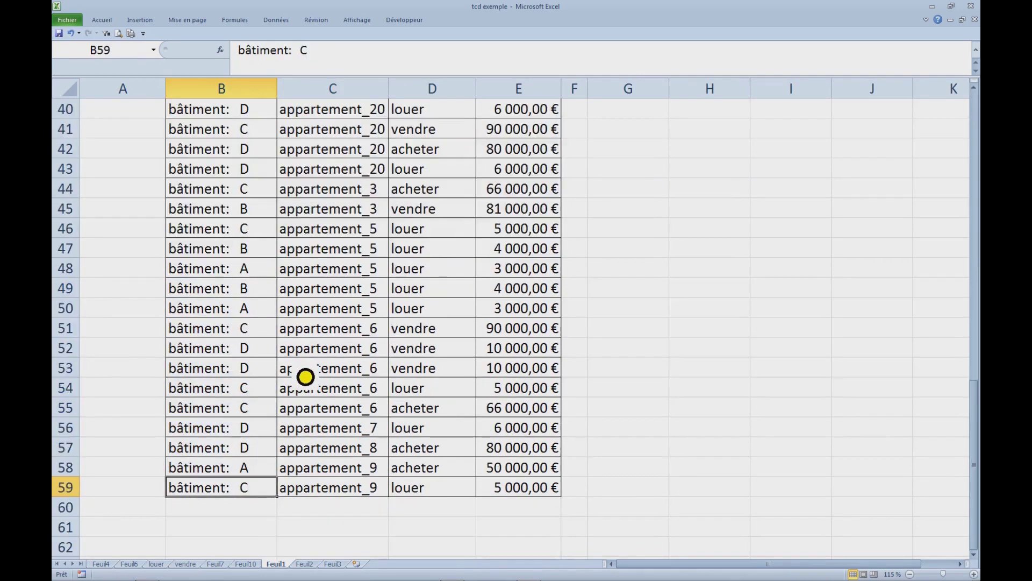
scroll(305, 376, "up", 11)
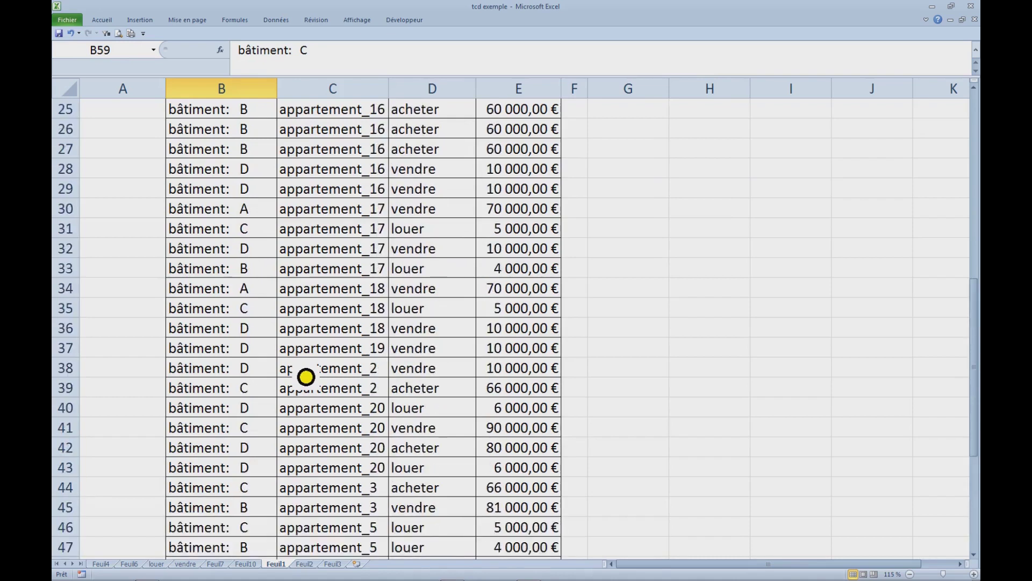
left_click(543, 180)
left_click(613, 178)
left_click(544, 180)
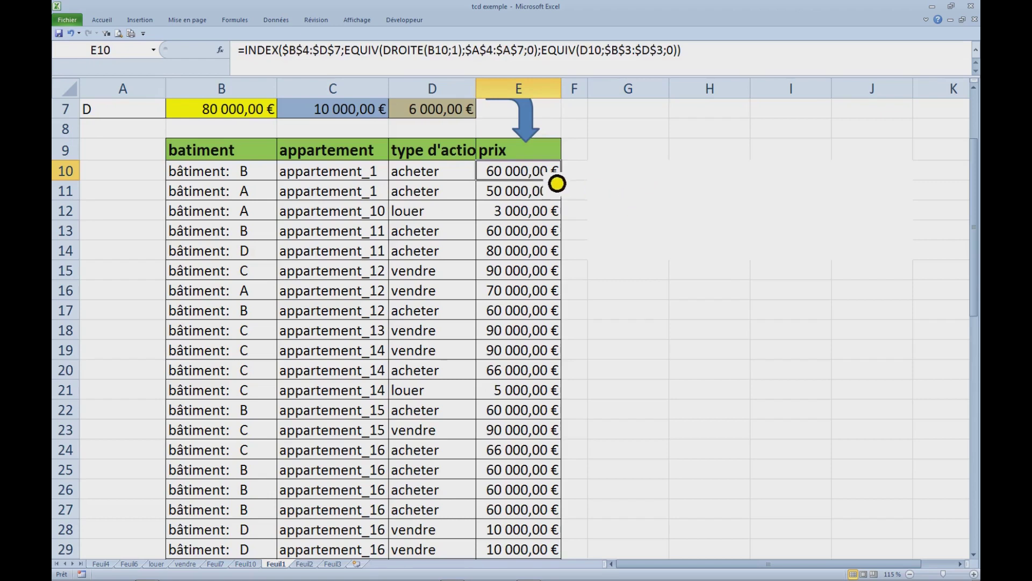
left_click(152, 20)
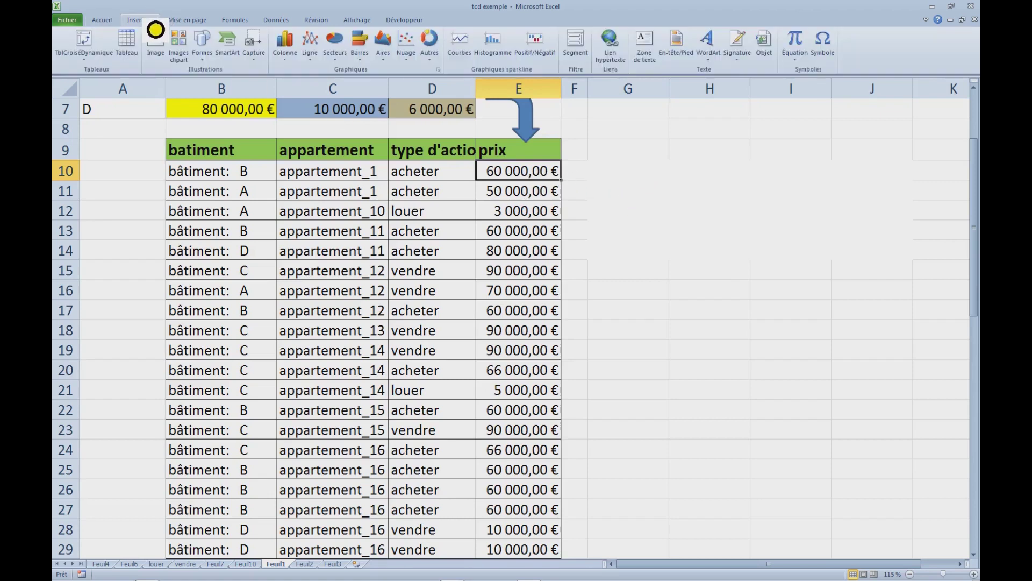
left_click_drag(590, 137, 589, 176)
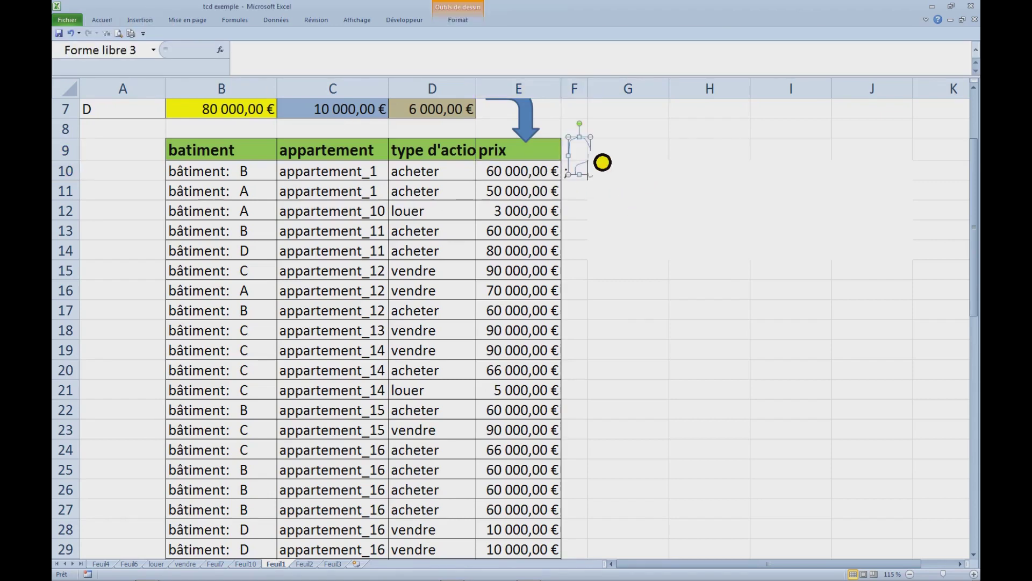
key("Delete")
Step: Enter ????? in cell F10, beside the first price
key("Down")
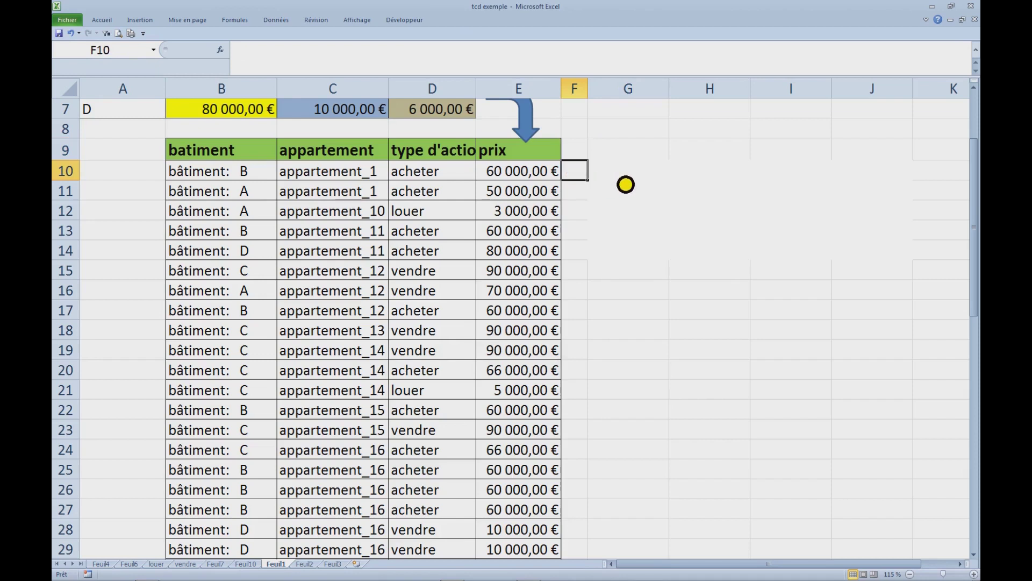
type("??")
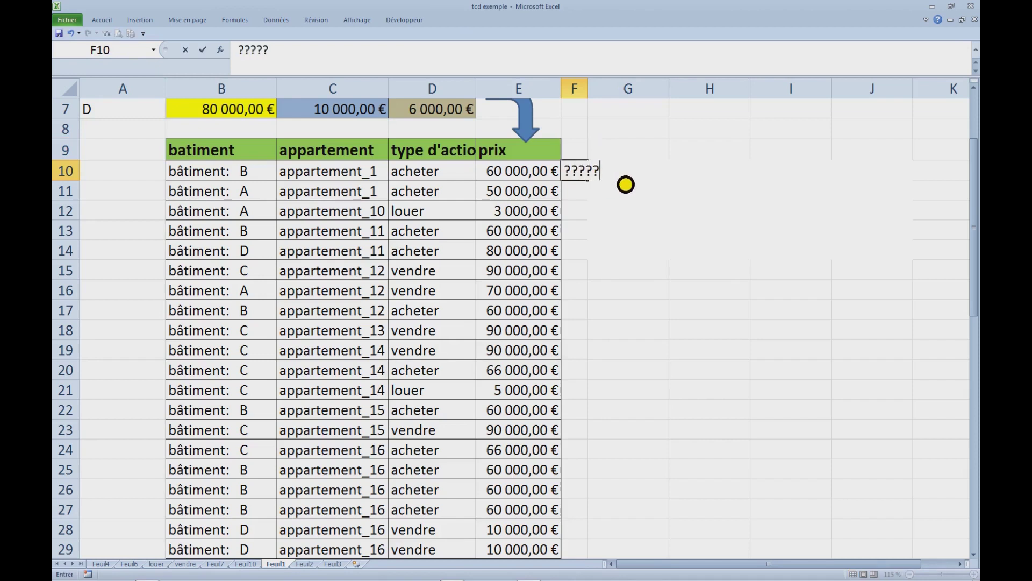
left_click(661, 209)
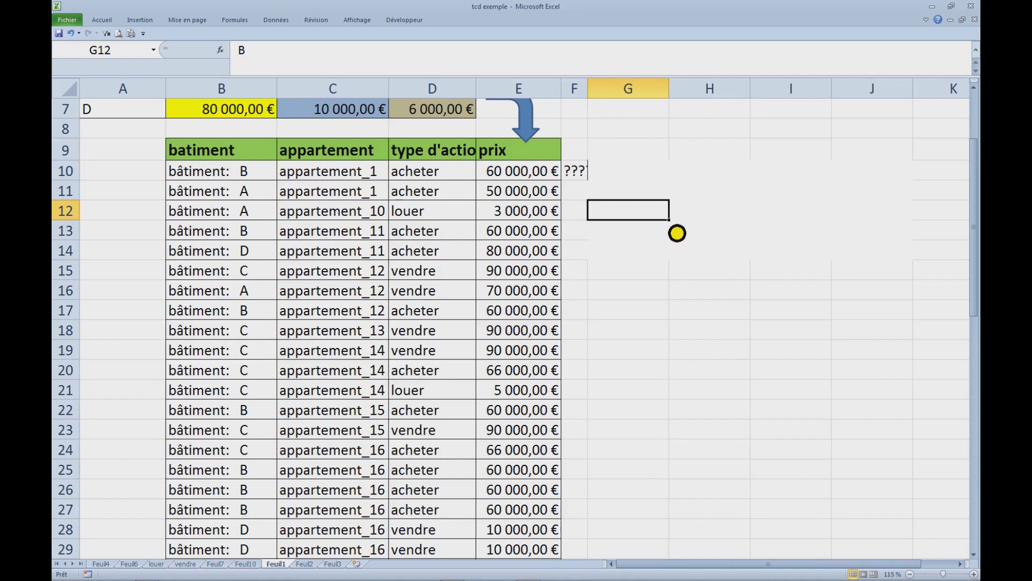
Step: Clear all the price formulas in the prix column, from E10 down to the last row
left_click(527, 176)
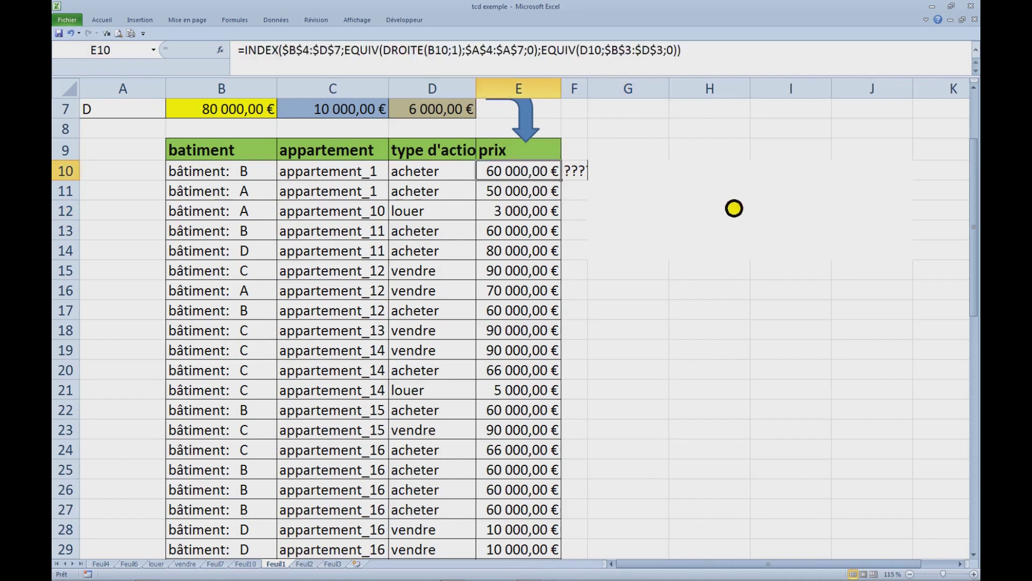
key("ctrl+shift+Down")
scroll(734, 208, "up", 12)
key("Delete")
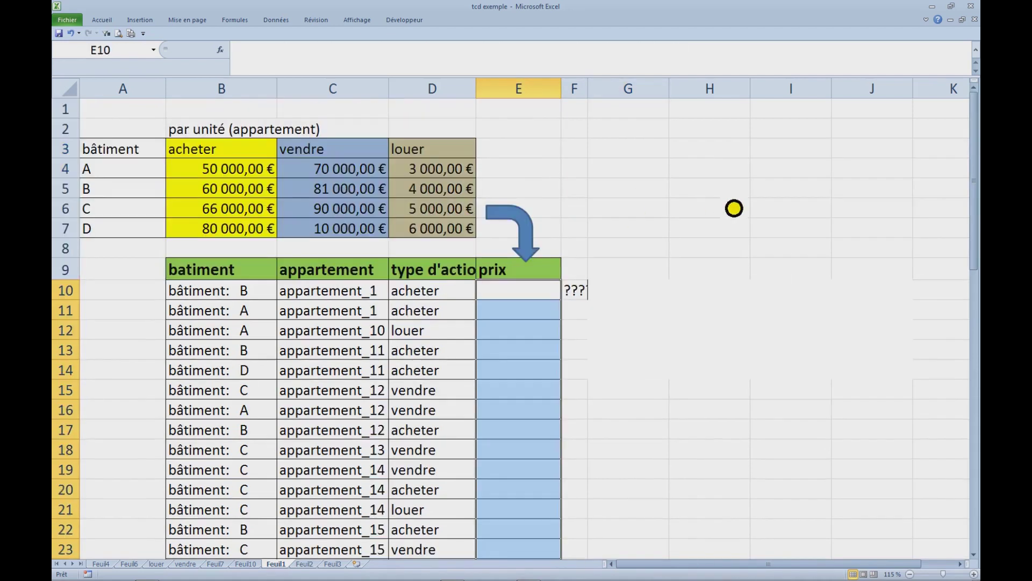
left_click(580, 295)
left_click(549, 296)
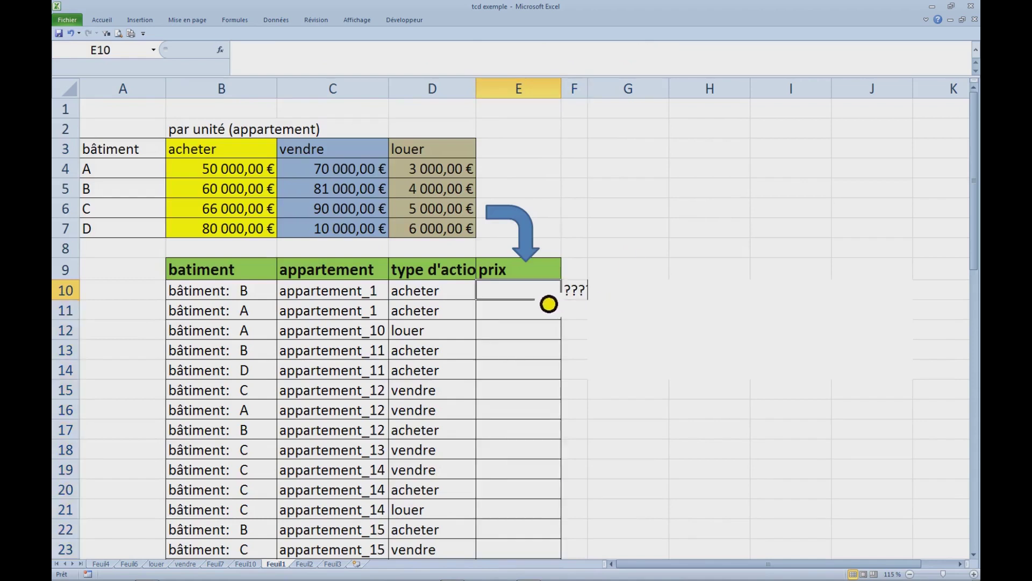
Step: Examine the letter ending the batiment entries between B10 and B15 and compare it with the building letters in column A
left_click(210, 295)
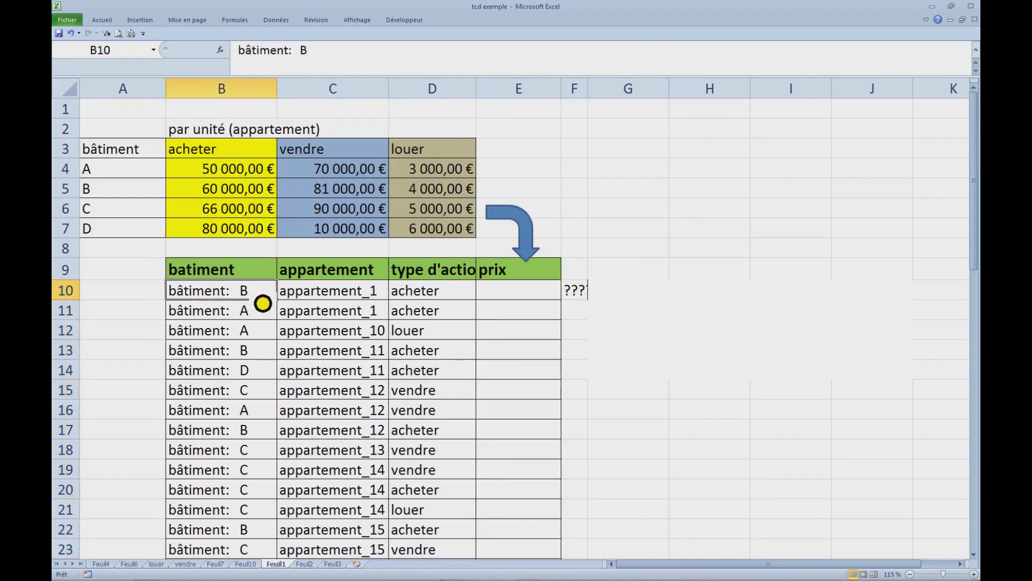
double_click(261, 296)
double_click(246, 296)
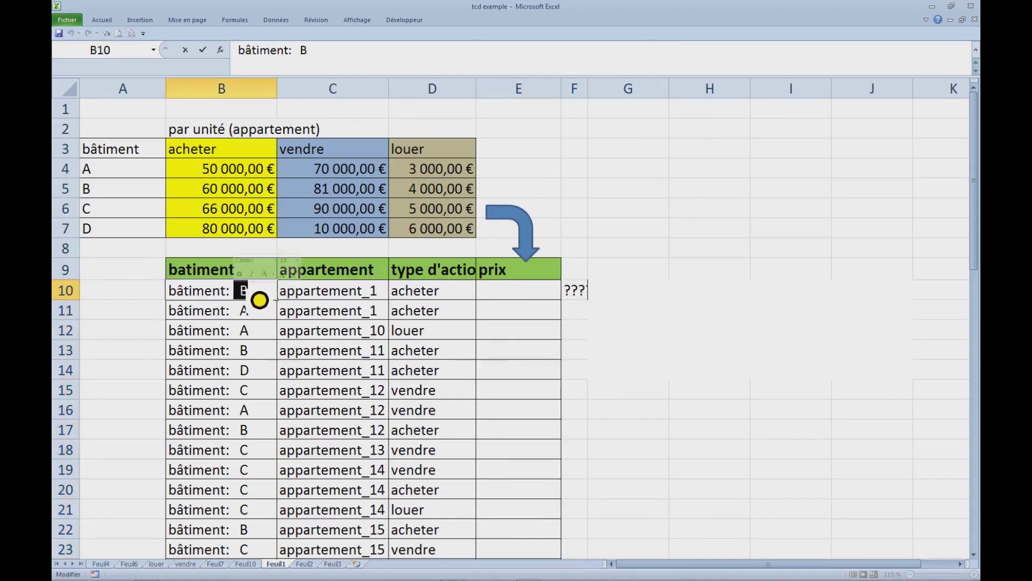
key("Return")
double_click(250, 316)
double_click(250, 316)
key("Return")
key("F2")
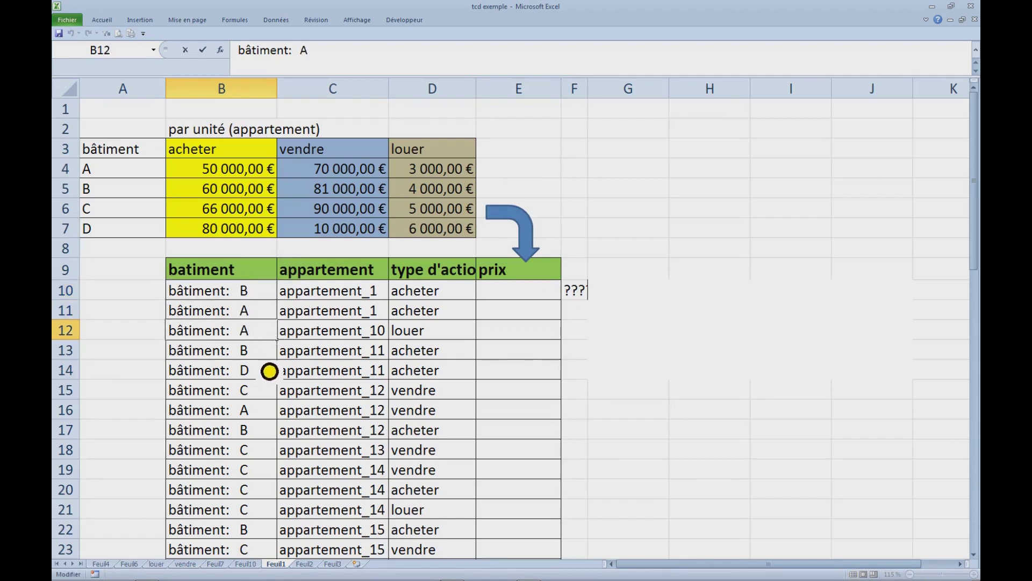
left_click(266, 398)
double_click(252, 398)
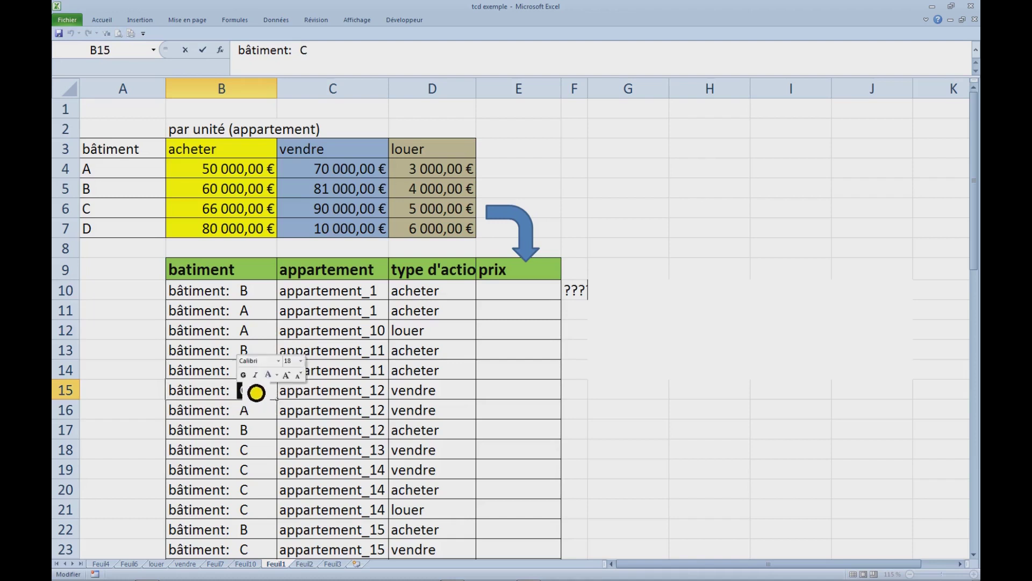
left_click(130, 156)
left_click(111, 179)
left_click(95, 156)
left_click(131, 193)
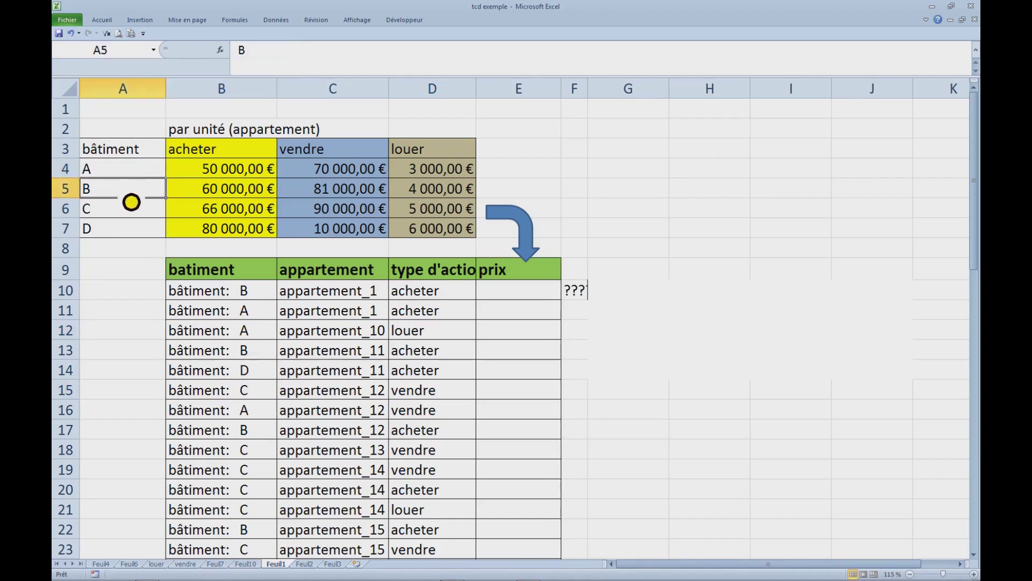
Step: Clear the question marks from F10 and narrow columns A and B to fit their contents
key("ctrl+z")
key("ctrl+z")
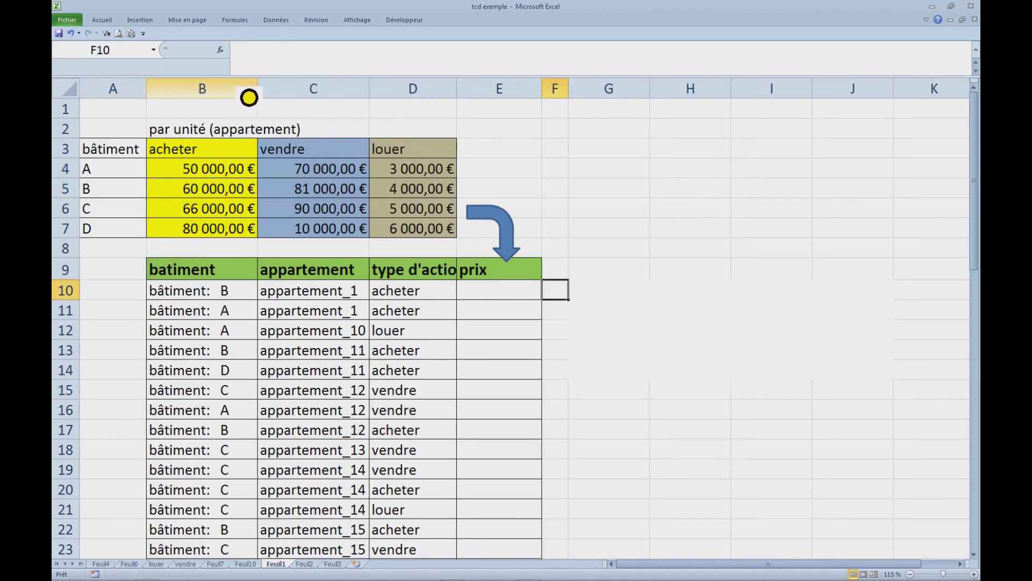
left_click_drag(268, 98, 248, 99)
Step: Enter the note "1- fonction droite" in cell G8
left_click(597, 253)
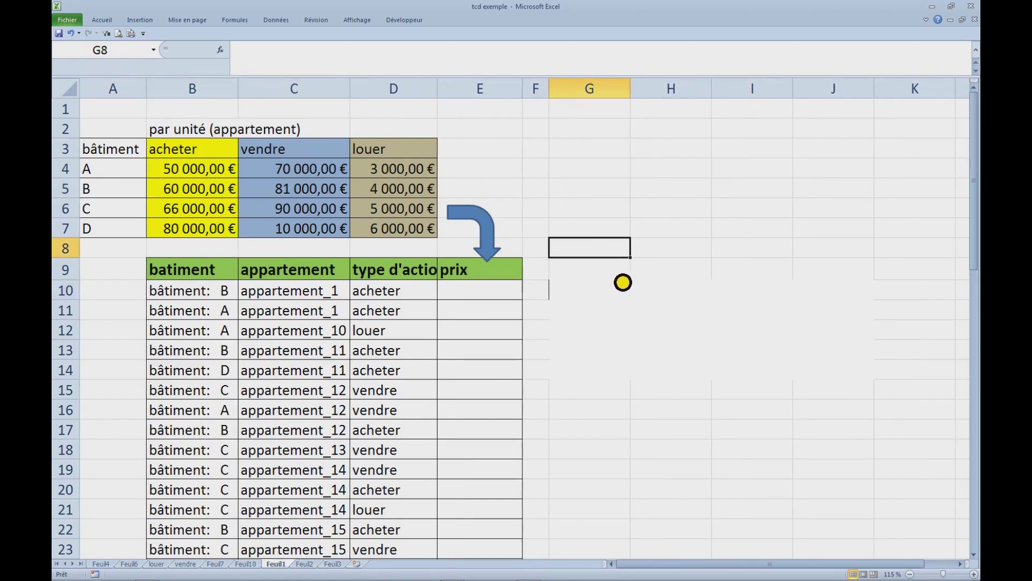
type("1")
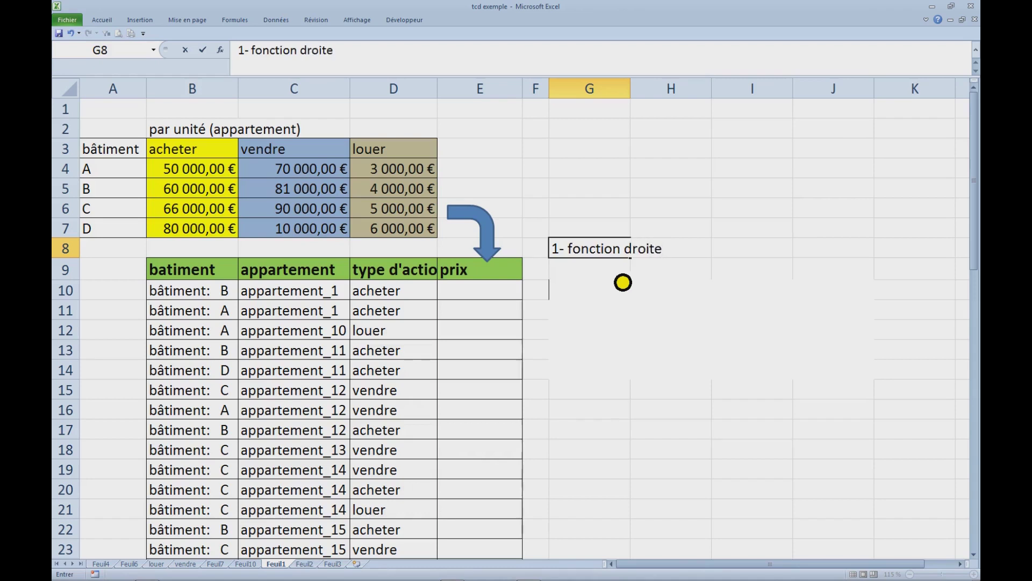
type("- fonction droite")
key("Return")
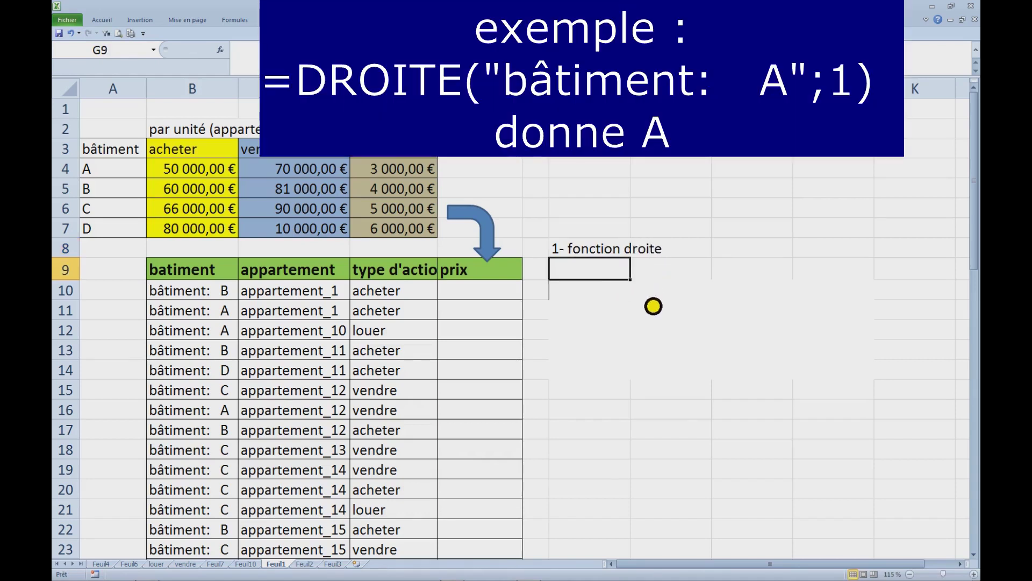
Step: Enter the formula =DROITE(B10;1) in G9 to extract the building letter from the first batiment entry
type("=dro")
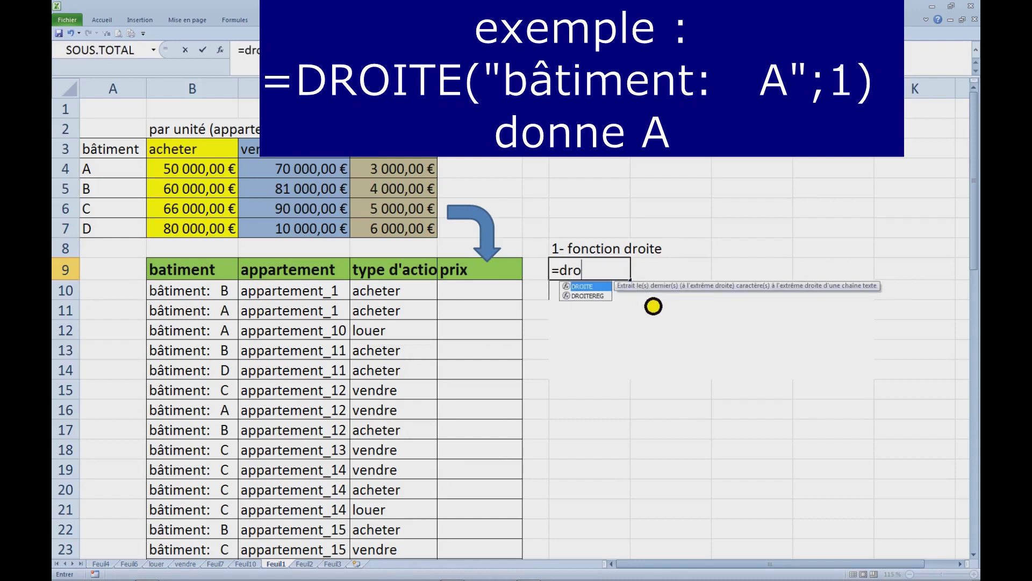
type("ite")
key("Tab")
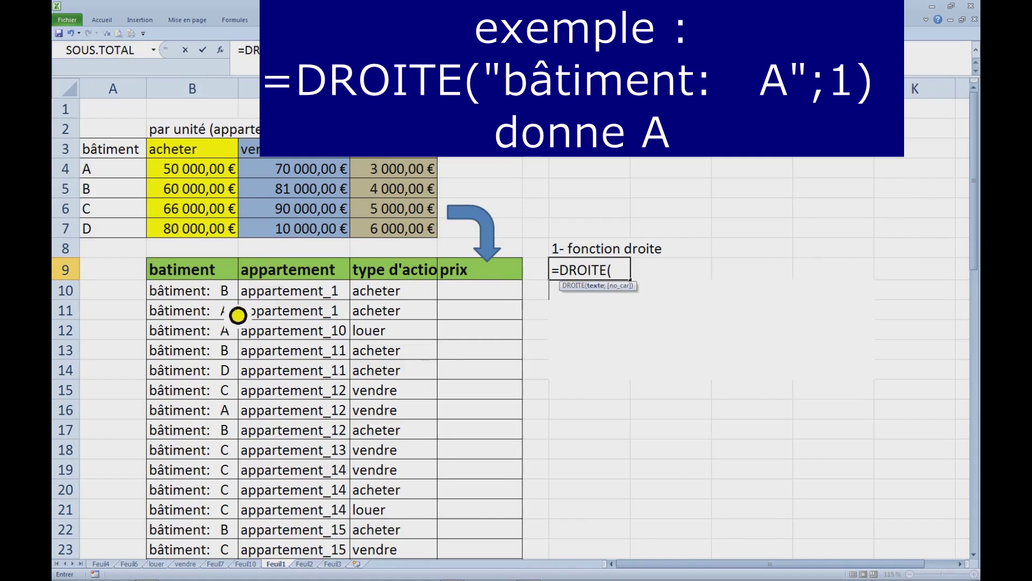
left_click(210, 296)
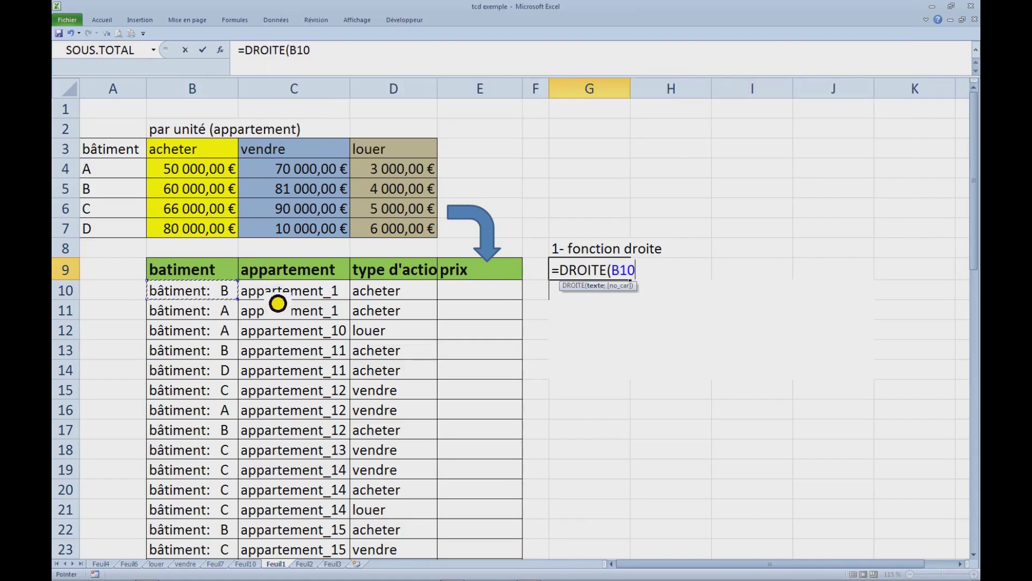
type(";1")
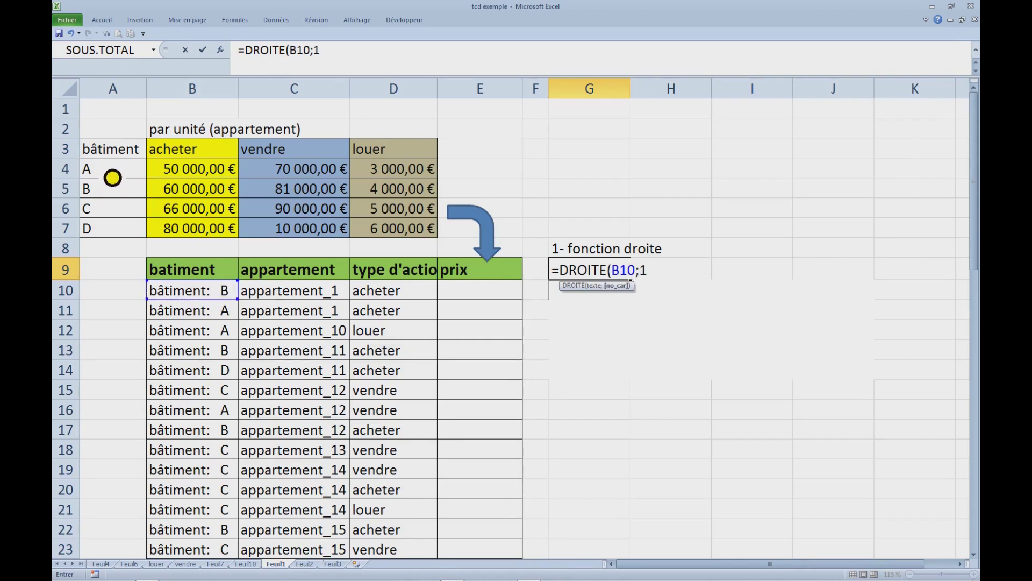
key("Return")
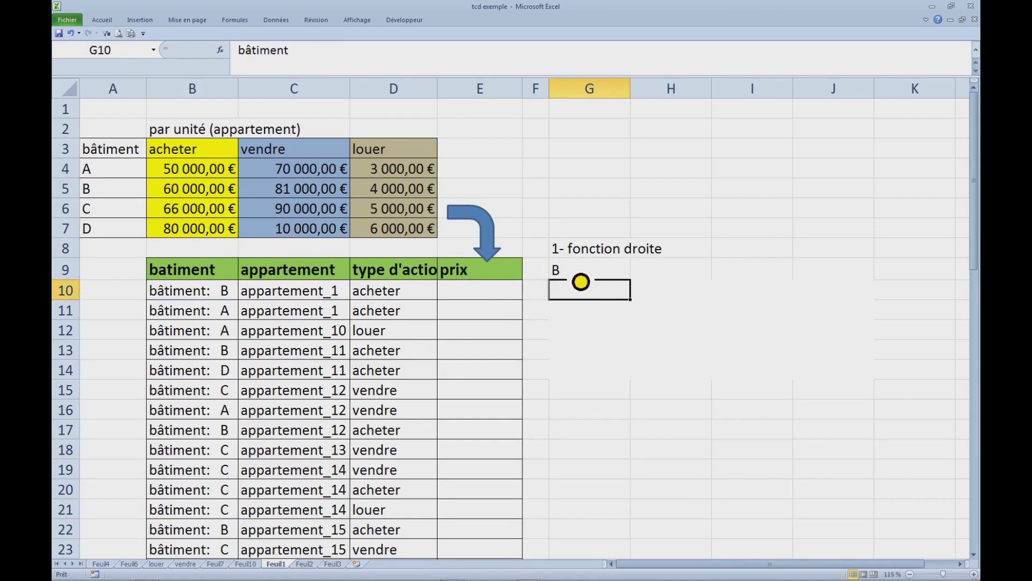
Step: Move the DROITE formula from G9 to E10, fill it down the prix column, and compare the letters with the building list
key("Up")
left_click_drag(594, 282, 523, 302)
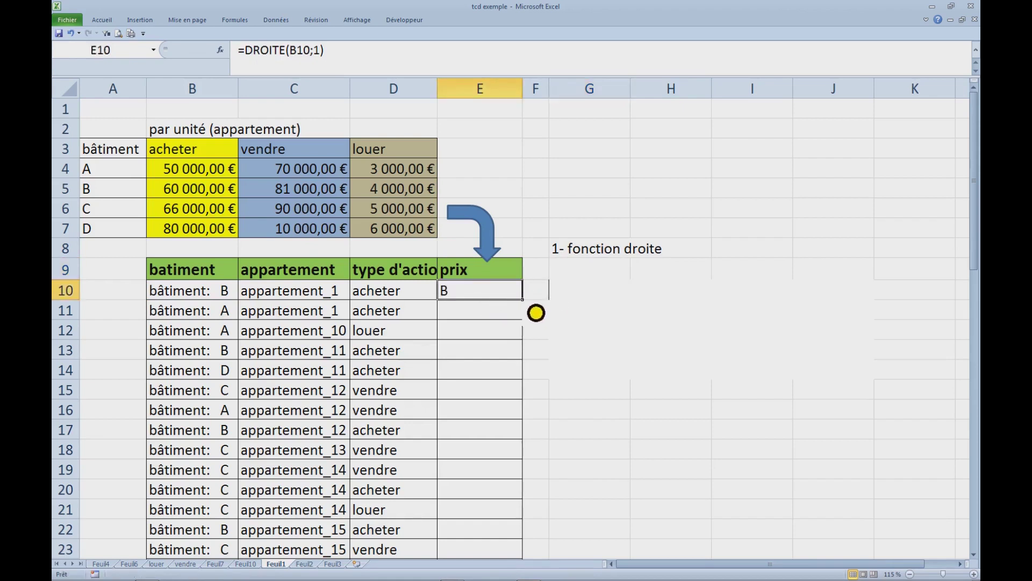
double_click(523, 299)
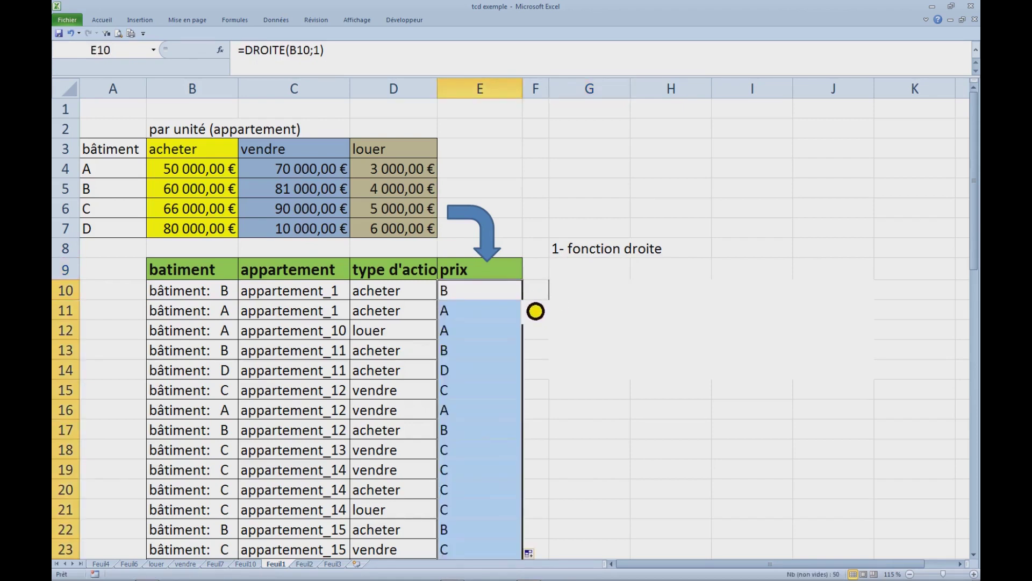
left_click(104, 196)
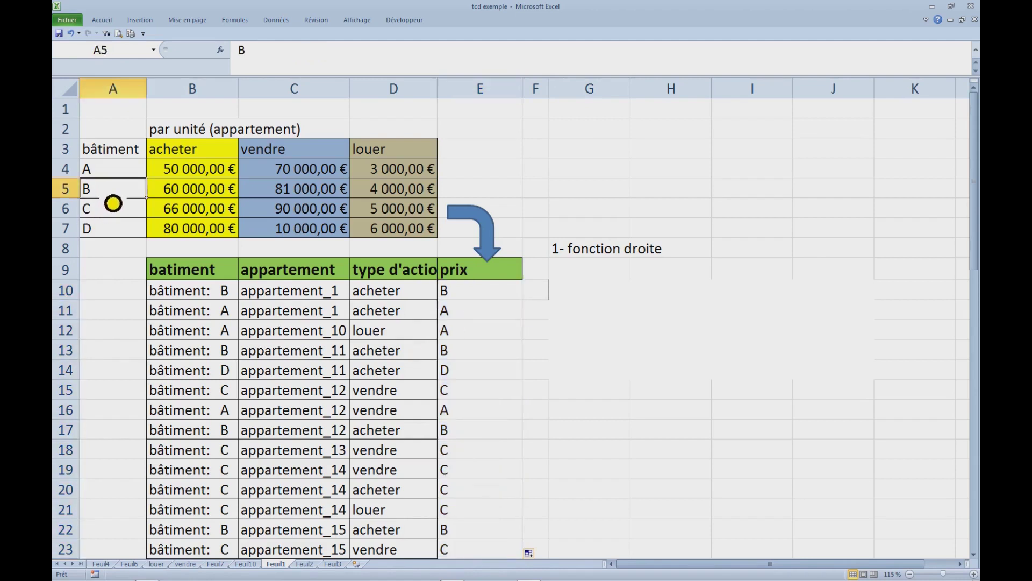
left_click(483, 396)
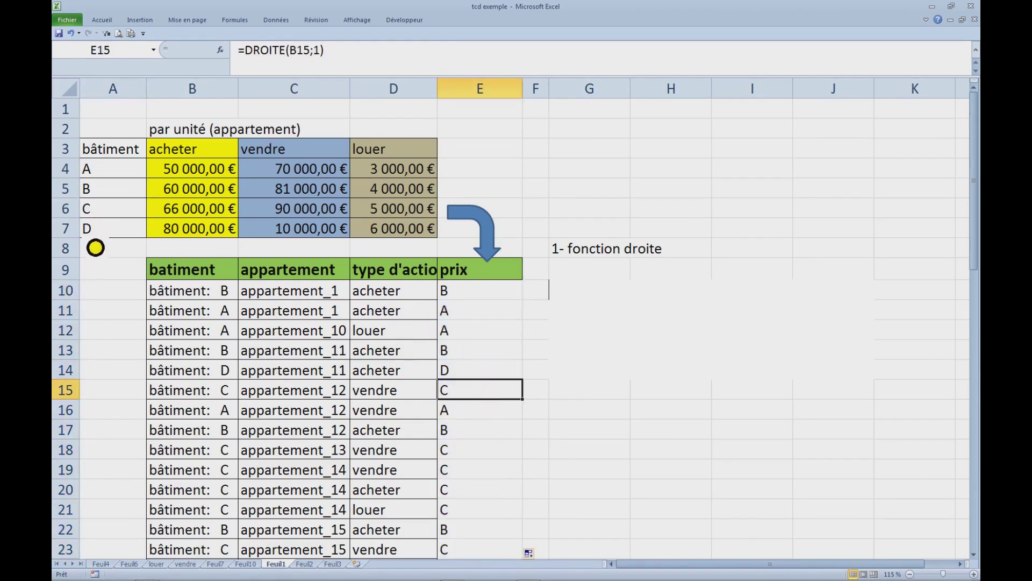
Step: Move the "1- fonction droite" note up to G2 and add the note "2- fonction index" in G3
left_click(587, 252)
left_click_drag(585, 247, 586, 141)
key("Return")
type("2- fonction index")
Step: Enter the label "exemple" in G5 and write index($B$4:$D$7;3;2) as plain text in G6
left_click(608, 196)
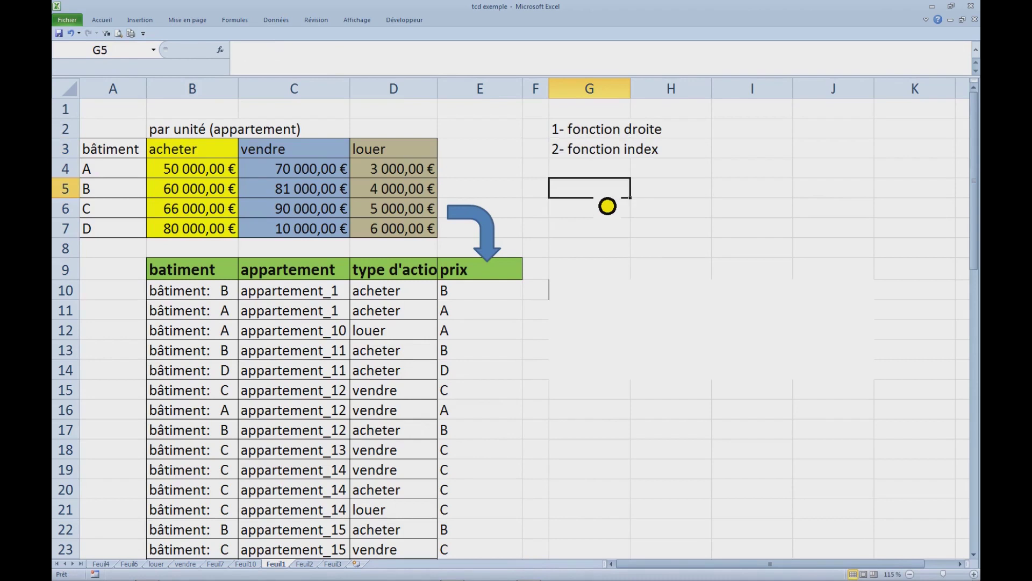
type("exemple")
left_click(608, 206)
type("=ind")
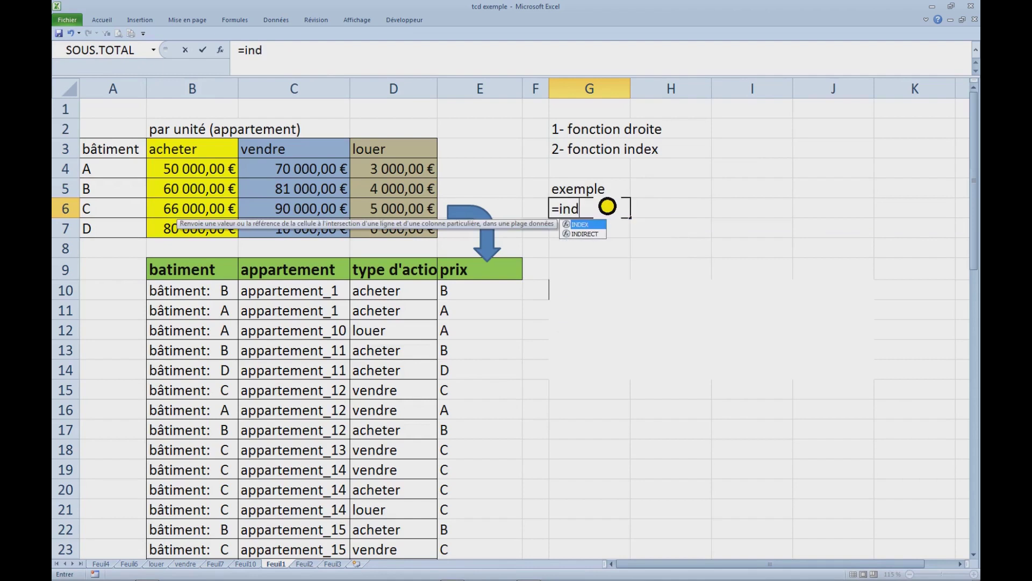
type("ex(")
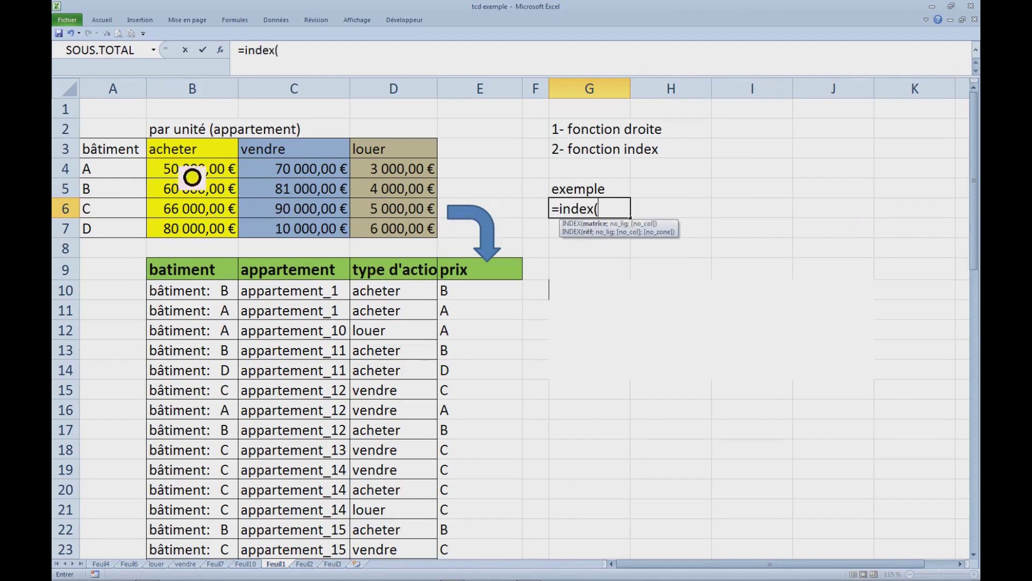
left_click_drag(185, 175, 408, 239)
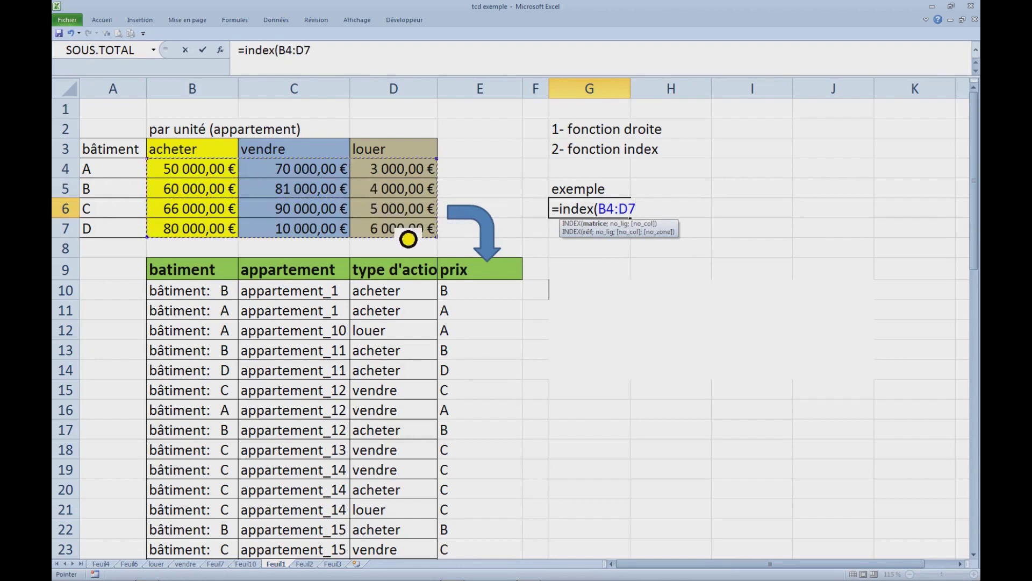
key("F4")
type(";3;2")
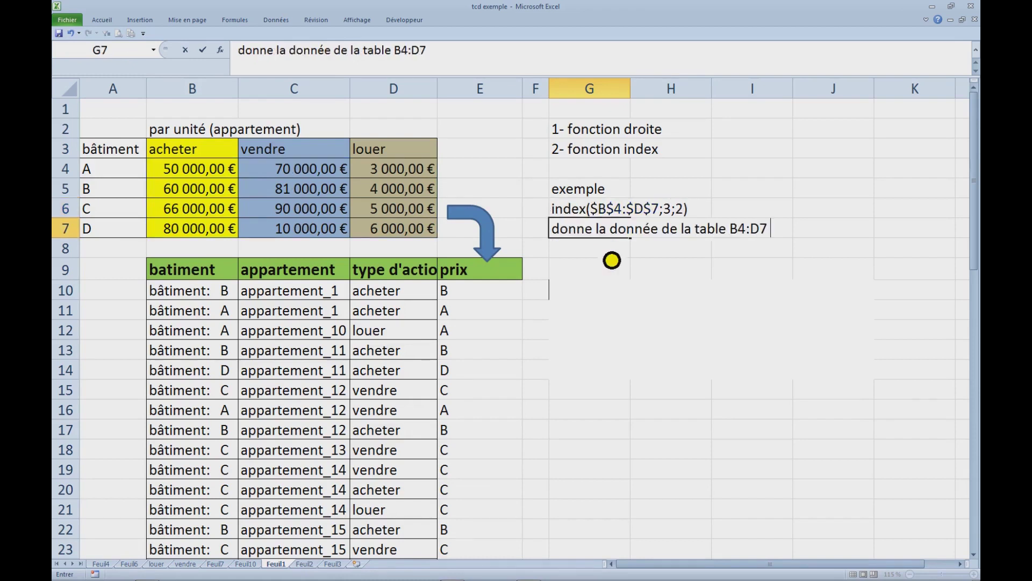
Step: Explain the index example with "donne la donnée de la table B4:D7" in G7 and "siruée à la 3 eme ligne et la 2eme colonne" in G8
key("Return")
type("si")
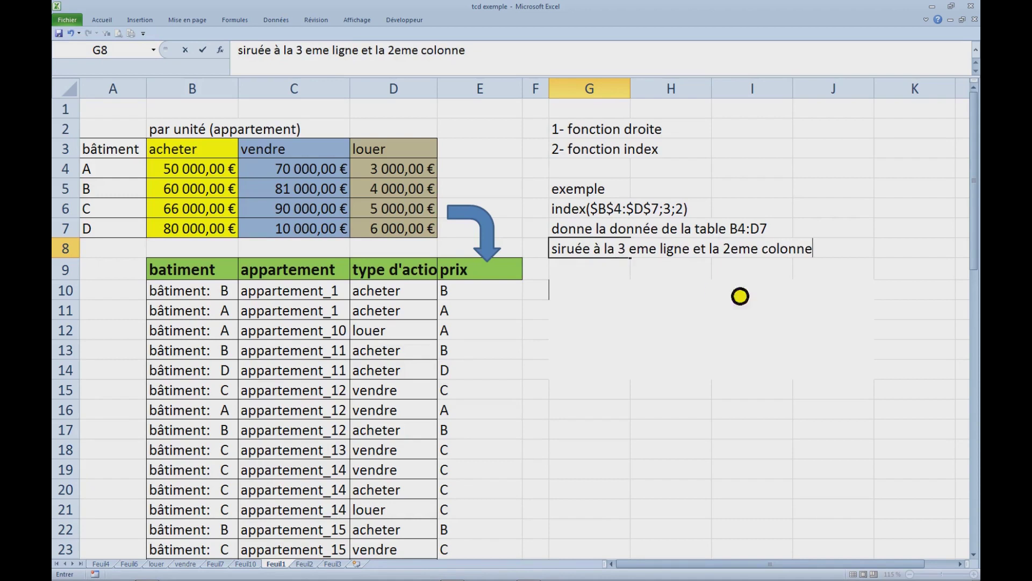
left_click(747, 294)
Step: Locate the cell in the third row and second column of the price table, C6, and fill it with light blue
left_click(183, 174)
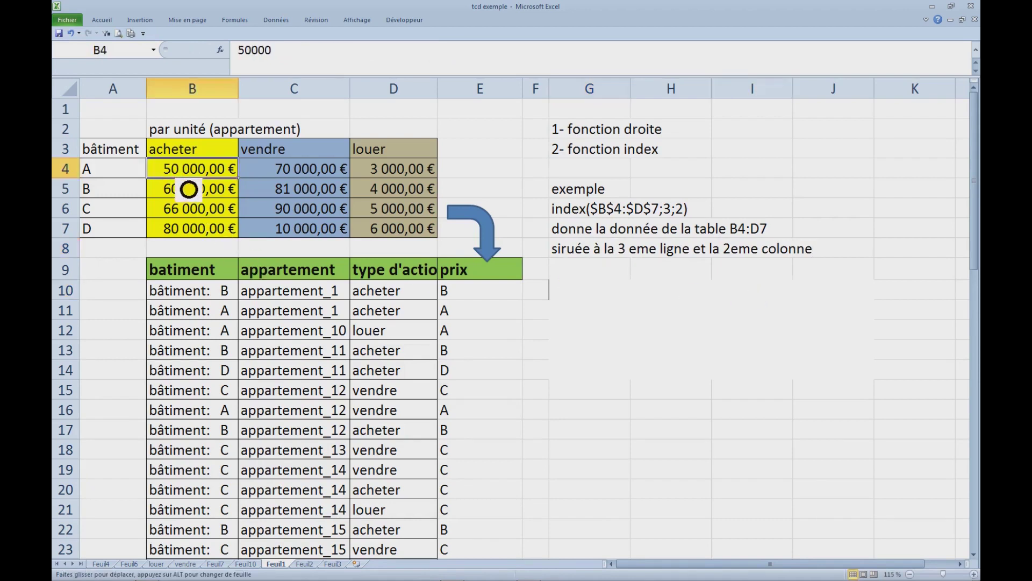
left_click(184, 210)
left_click(79, 215)
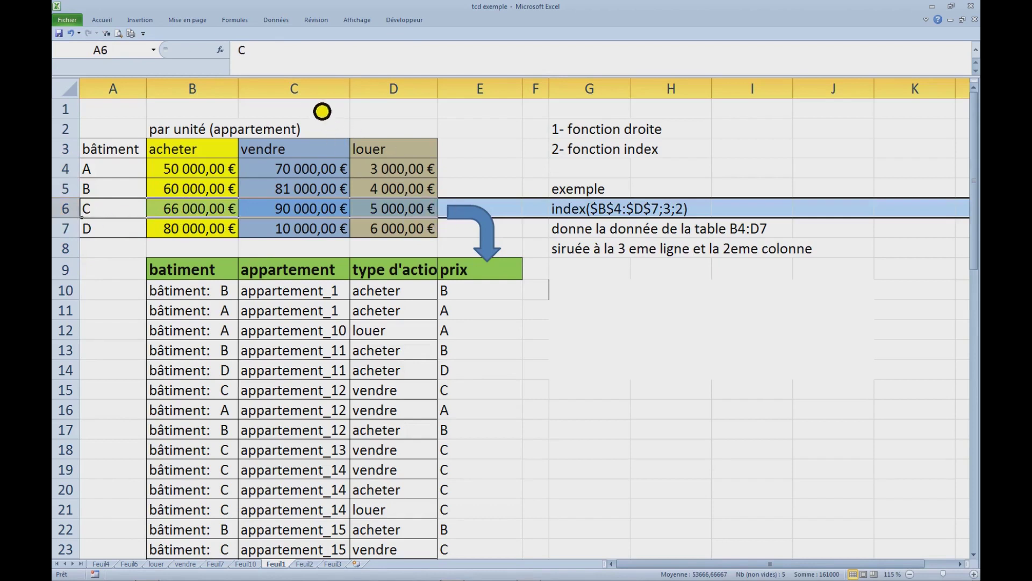
left_click(301, 90)
left_click(301, 216)
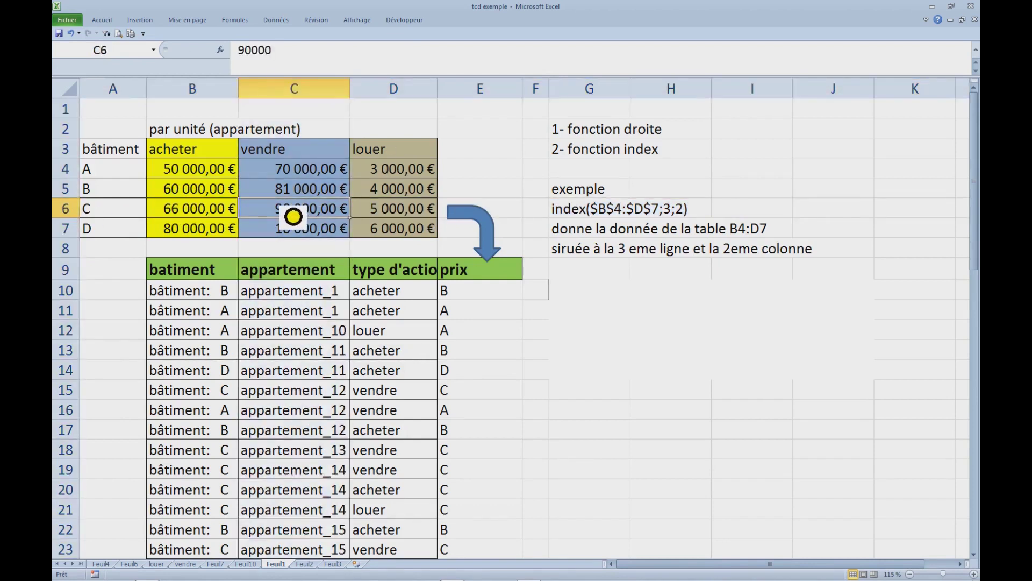
right_click(291, 216)
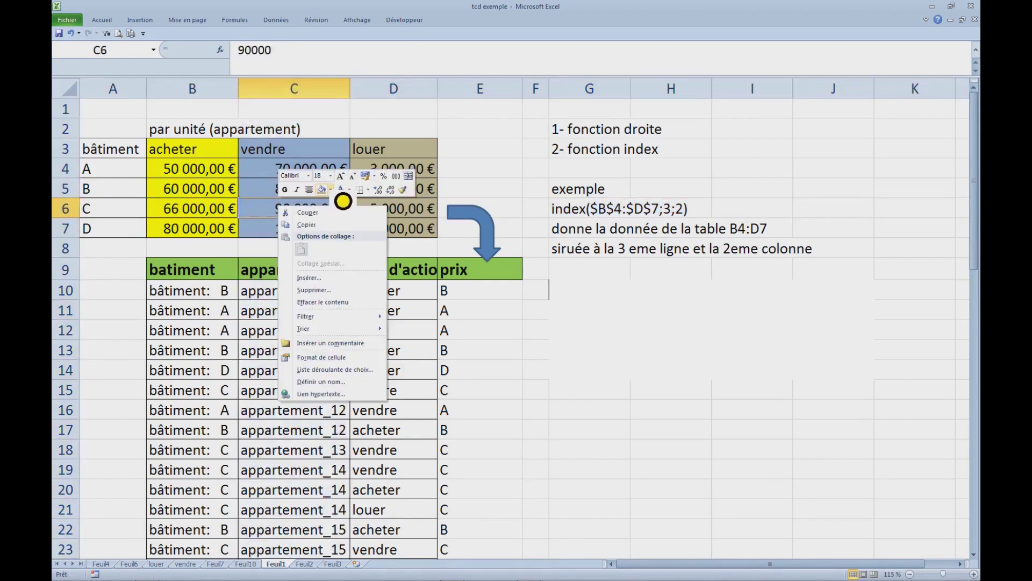
left_click(331, 189)
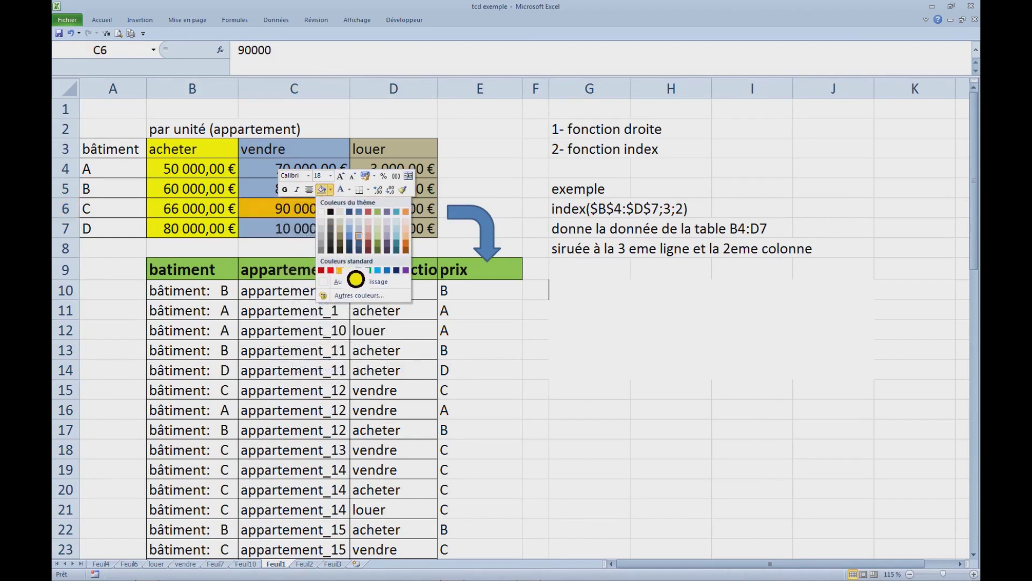
left_click(393, 282)
left_click(653, 296)
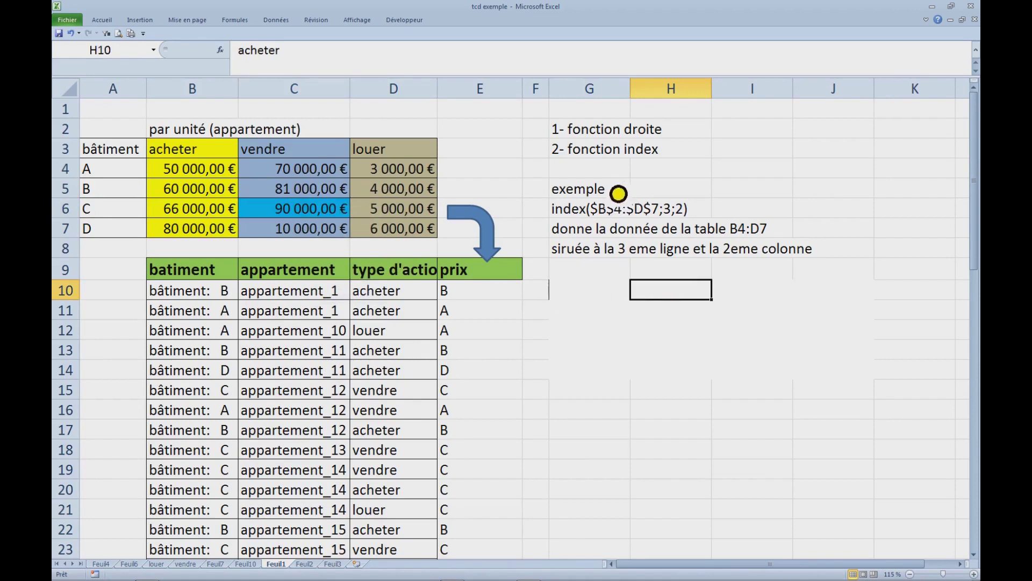
Step: Turn the example text in G6 into the working formula =index($B$4:$D$7;3;2)
left_click(606, 218)
double_click(602, 218)
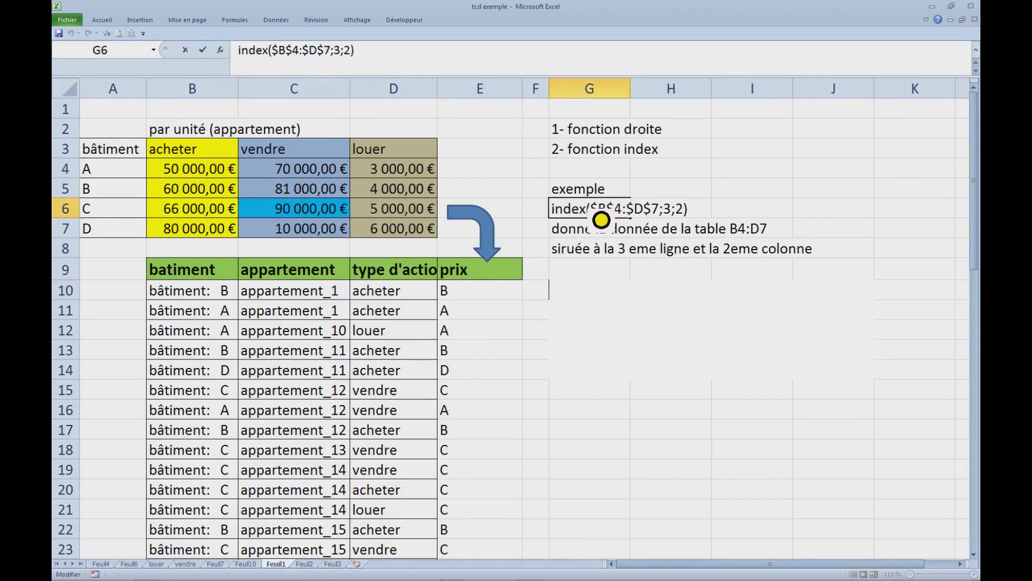
key("Home")
type("=")
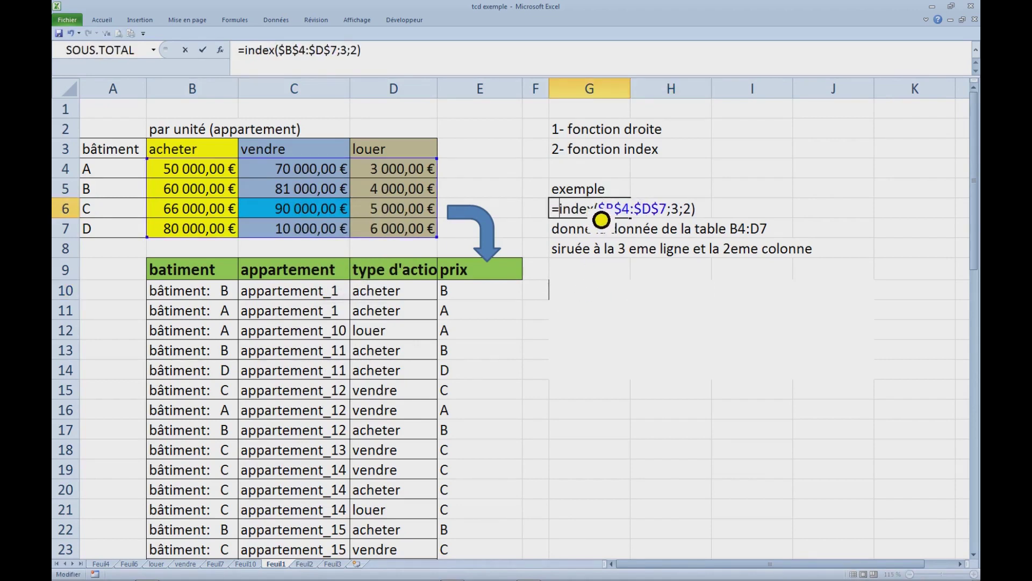
key("Return")
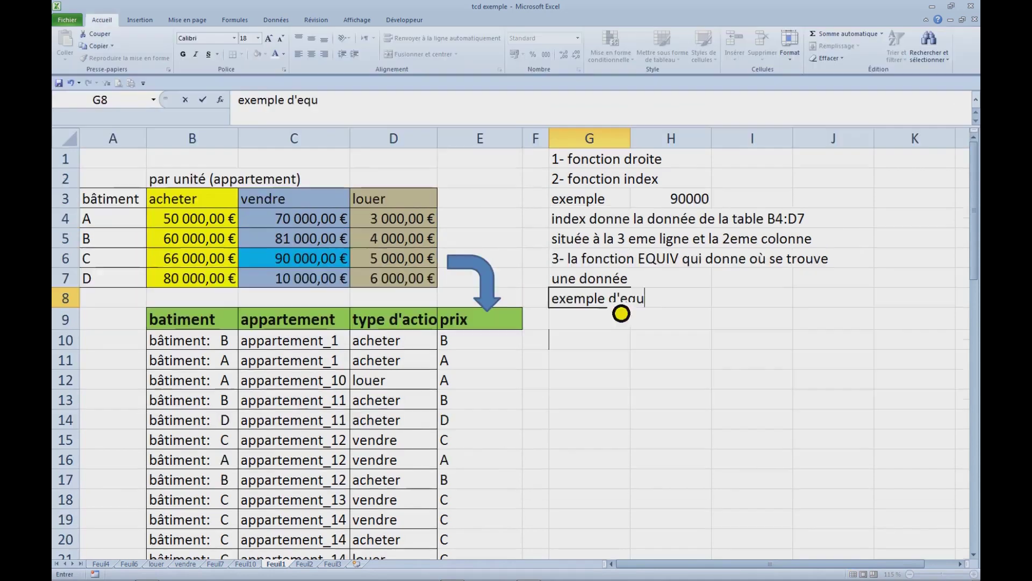
Step: Enter the note "vendre est à la 2 eme position de la zone" in H9 and check the zone B3:D3
left_click(676, 325)
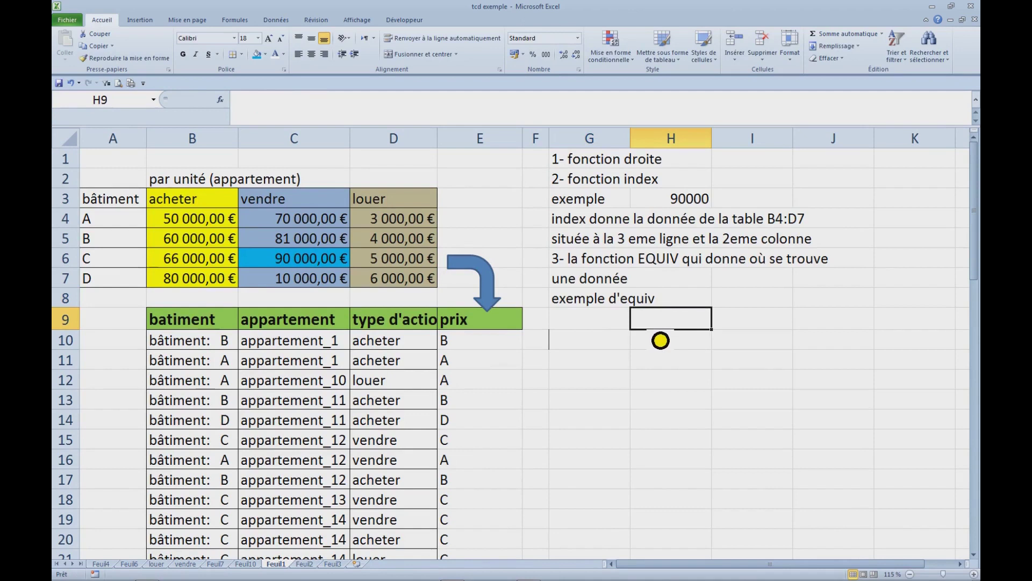
type("vendre")
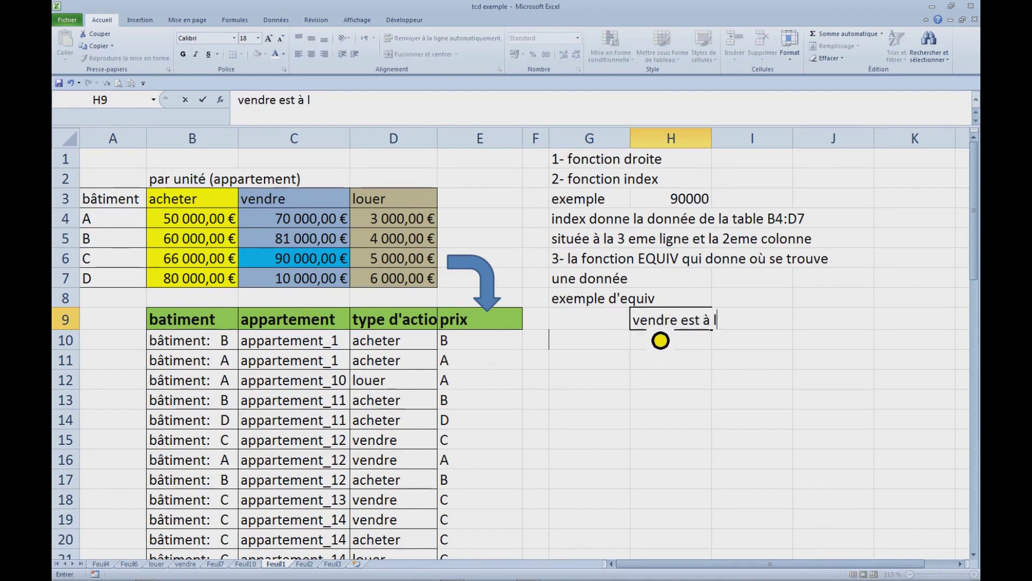
type("est à la 2 eme position d")
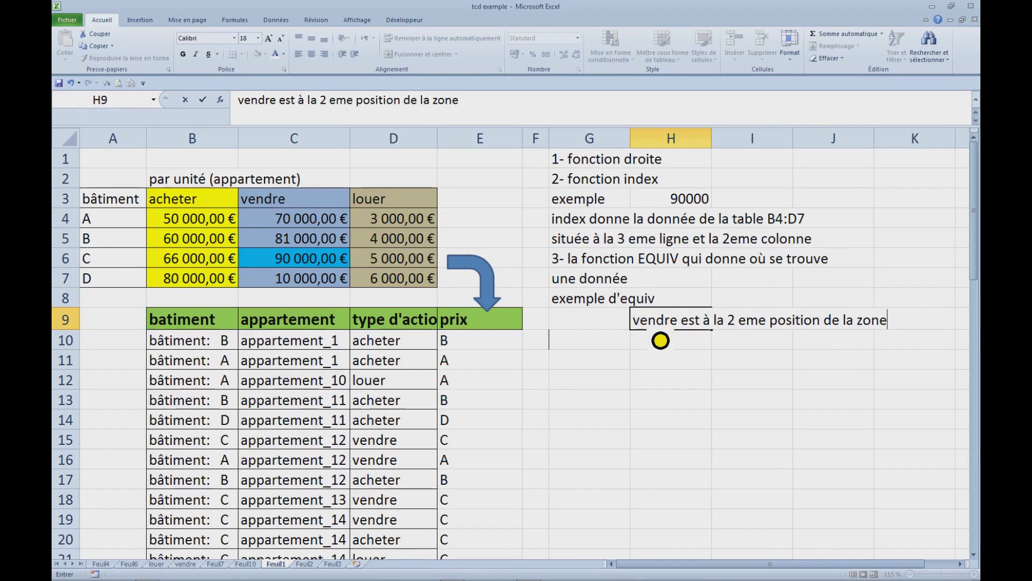
type("e la zone")
left_click(205, 205)
left_click_drag(204, 205, 403, 206)
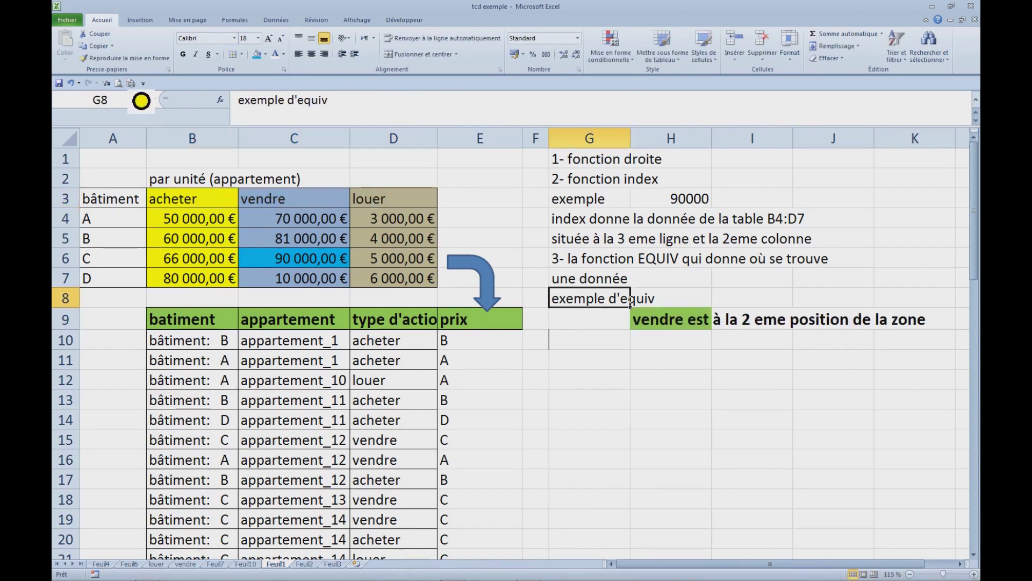
Step: Copy the plain formatting of G8 onto the note in H9 and move that note to G9
left_click(115, 57)
left_click(662, 322)
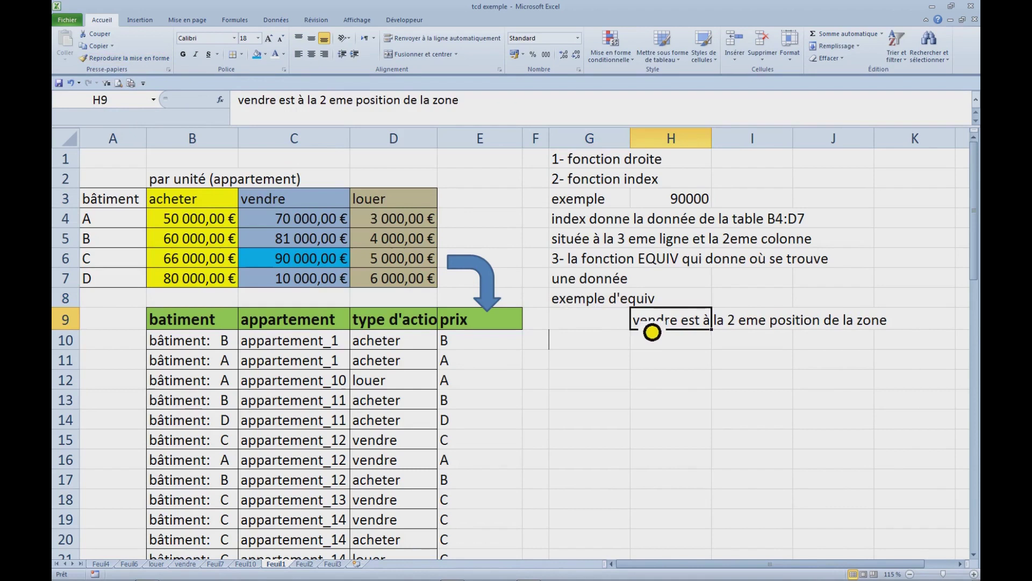
left_click_drag(644, 329, 612, 328)
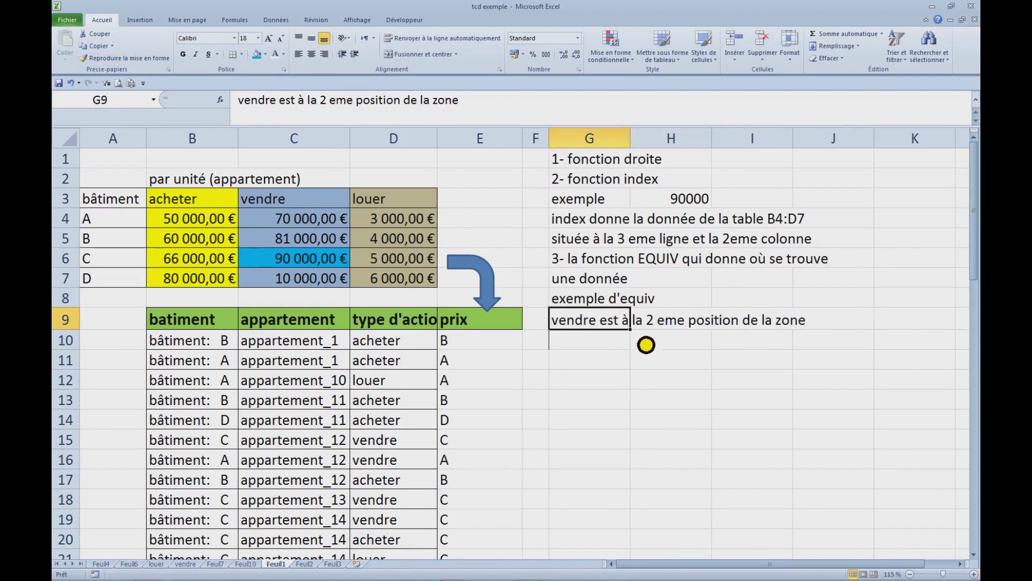
Step: Complete the note with "B3:D3" in G10 and enter the formula =equiv("vendre";$B$3:$D$3;0) in H10
left_click(616, 347)
type("B3:D3")
key("Tab")
type("=equiv(")
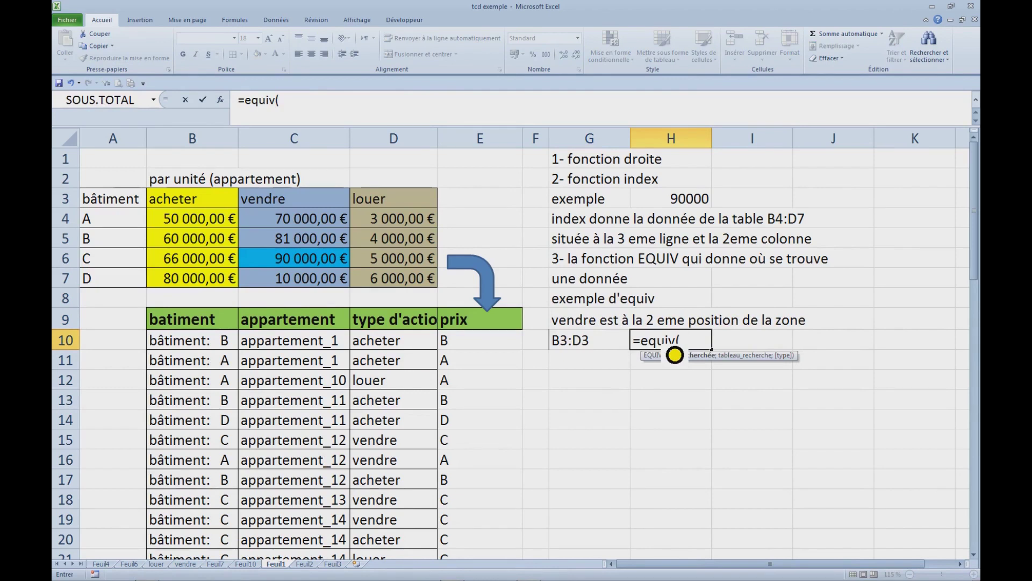
type("\"vendre\";")
left_click_drag(161, 198, 414, 208)
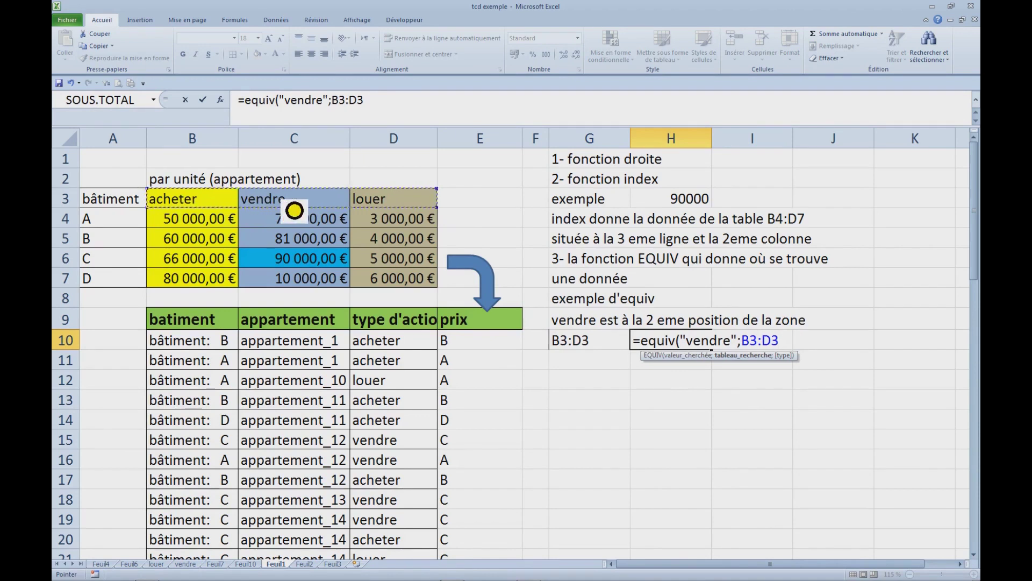
key("F4")
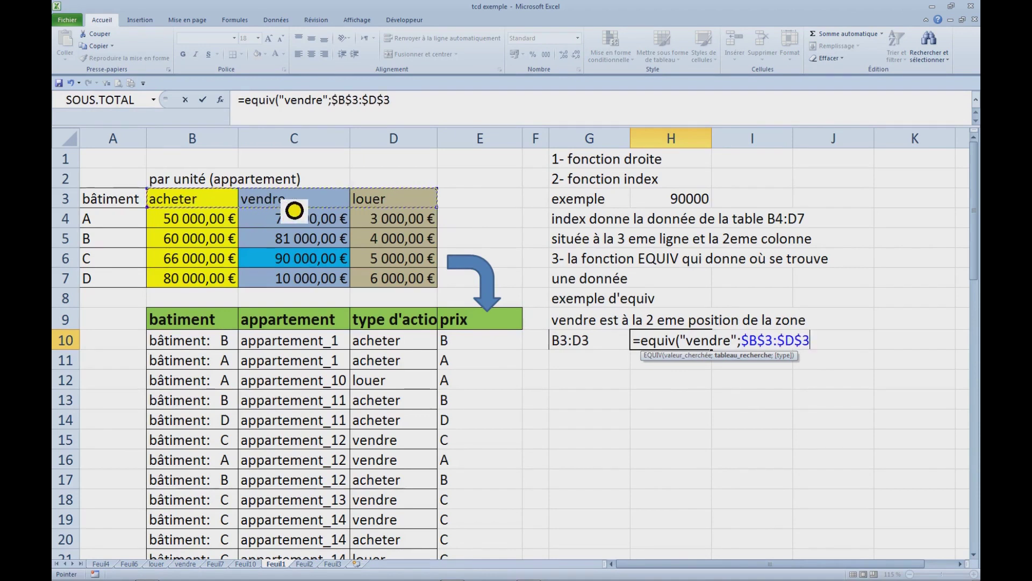
type(";0")
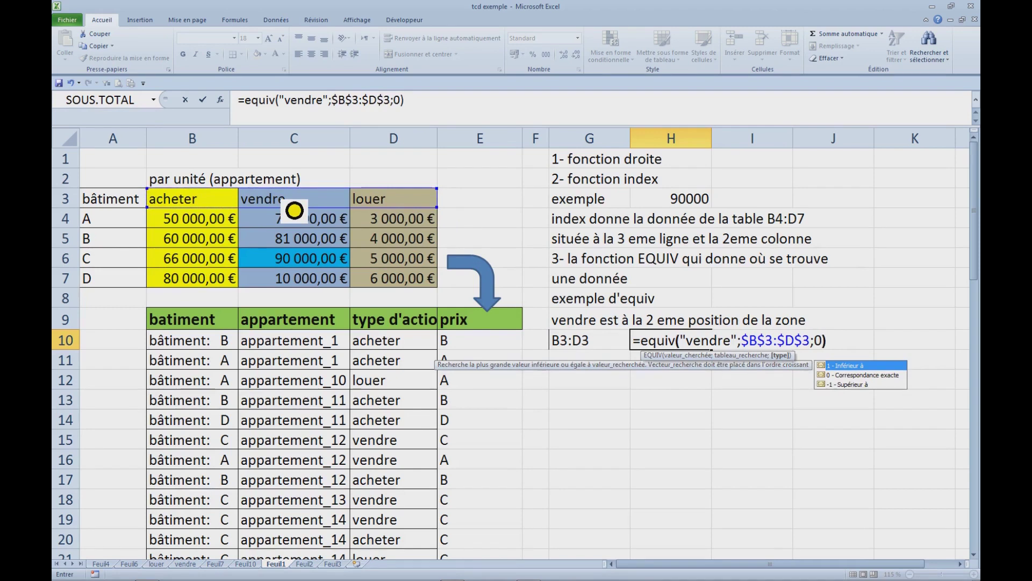
key("Return")
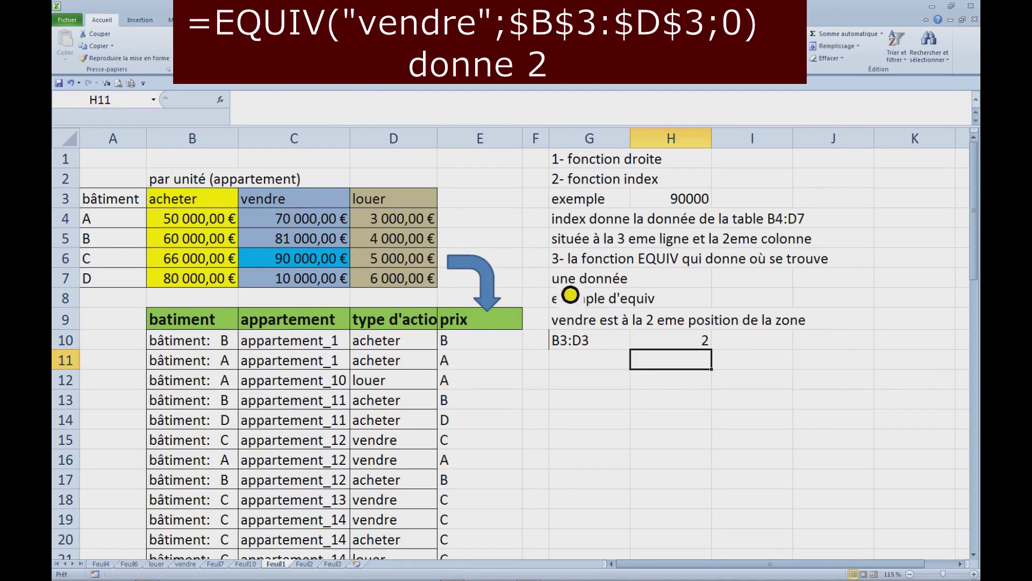
Step: Copy the formula text from H10 into H11 as ↑ =EQUIV("vendre";$B$3:$D$3;0), and make both cells bold and underlined
left_click(695, 347)
double_click(695, 350)
left_click_drag(635, 341, 877, 350)
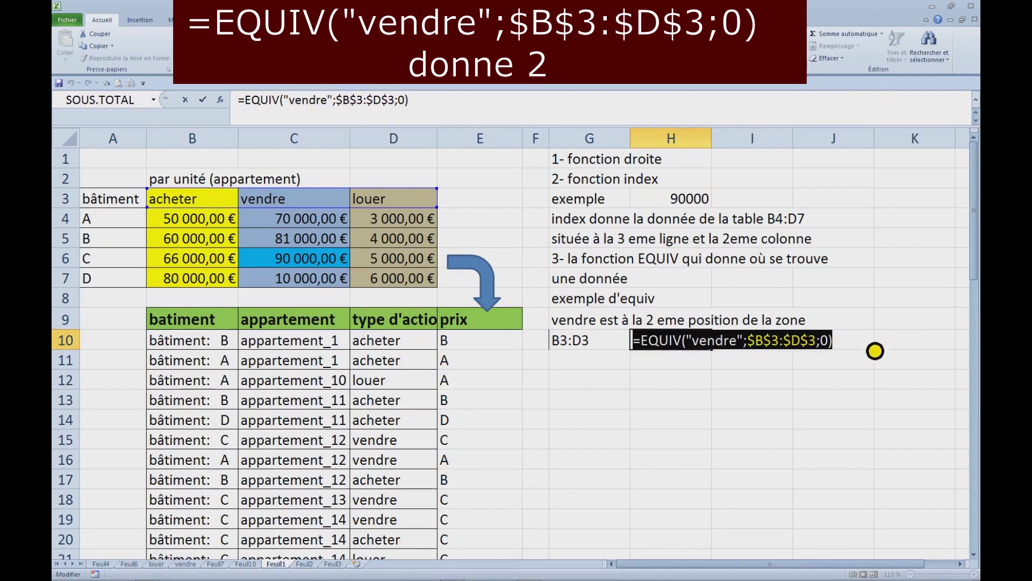
key("ctrl+c")
key("Escape")
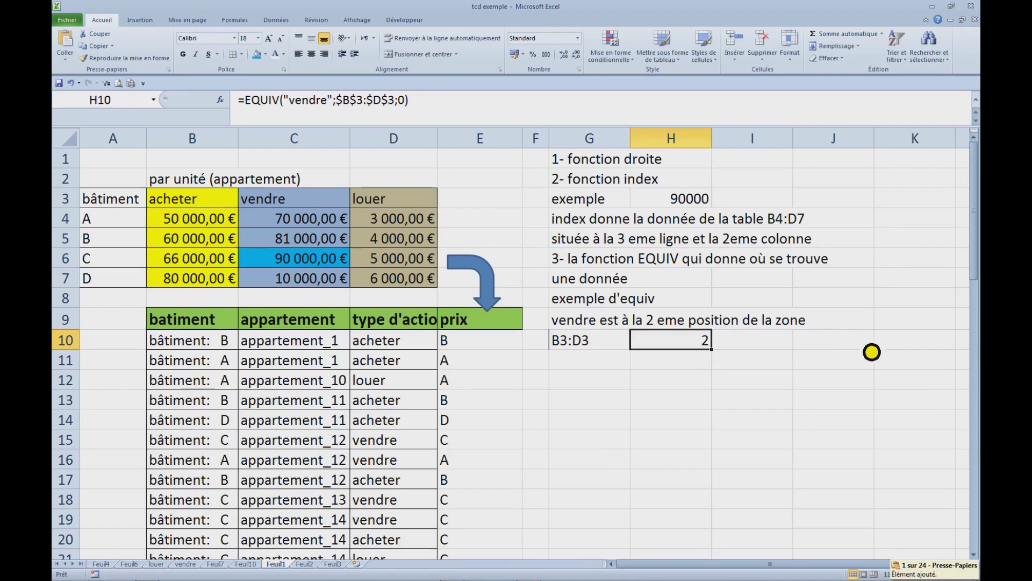
left_click(710, 375)
type("↑")
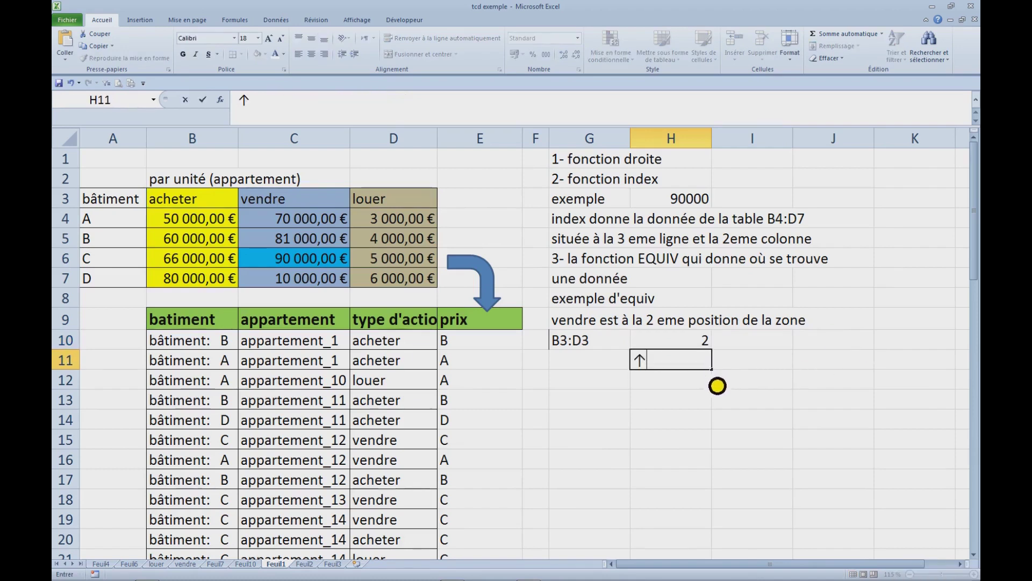
key("ctrl+v")
left_click(717, 400)
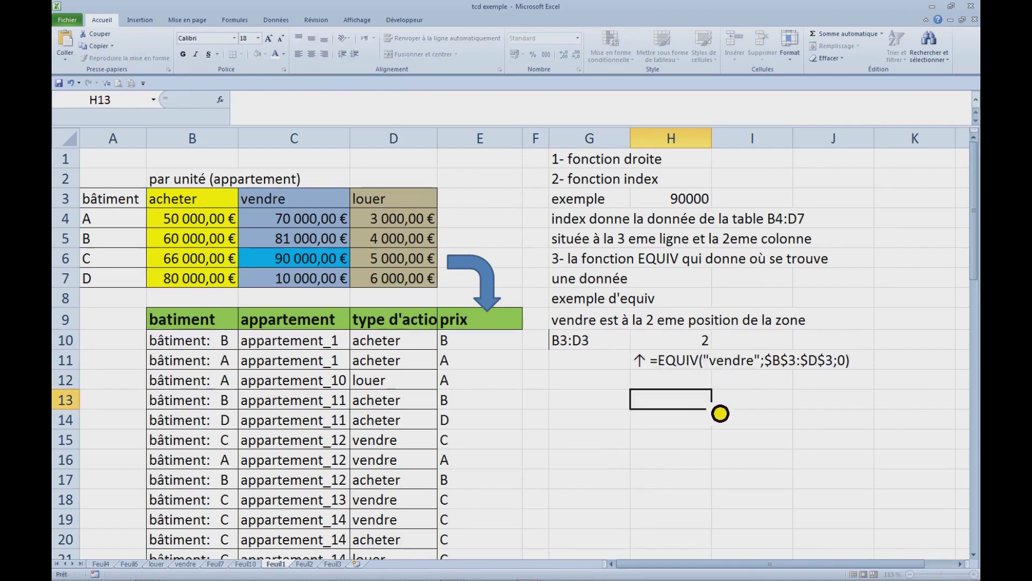
Step: Move the INDEX example from H3 to I2 and enter its formula as plain text, =INDEX($B$4:$D$7;3;2), in I3
left_click(699, 204)
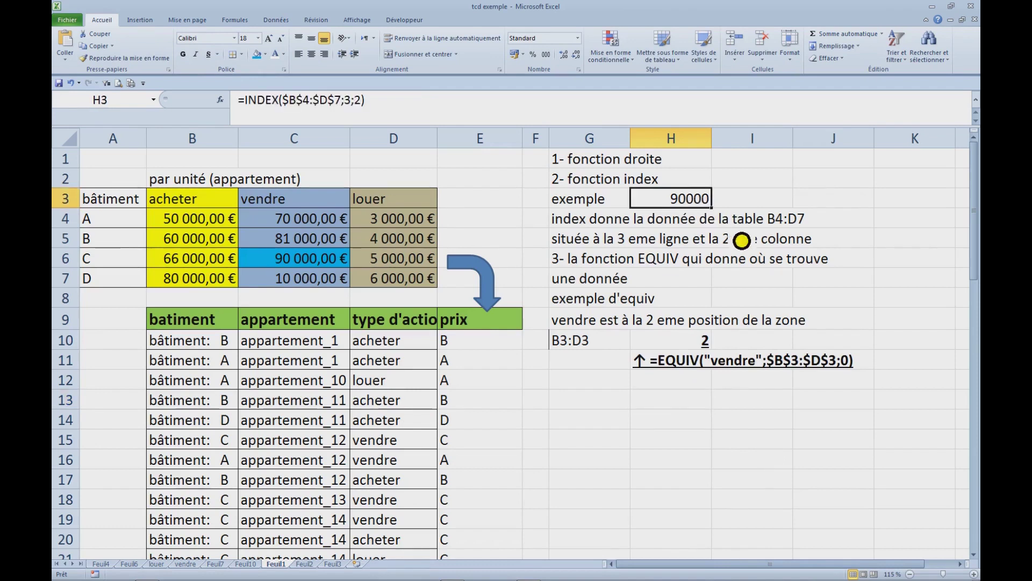
left_click_drag(704, 199, 728, 173)
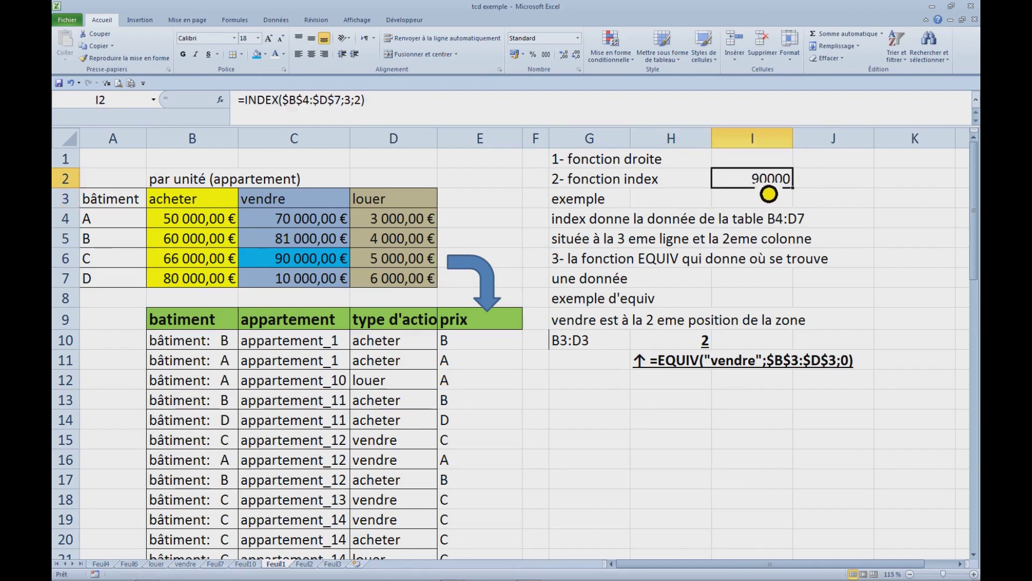
left_click_drag(242, 102, 471, 111)
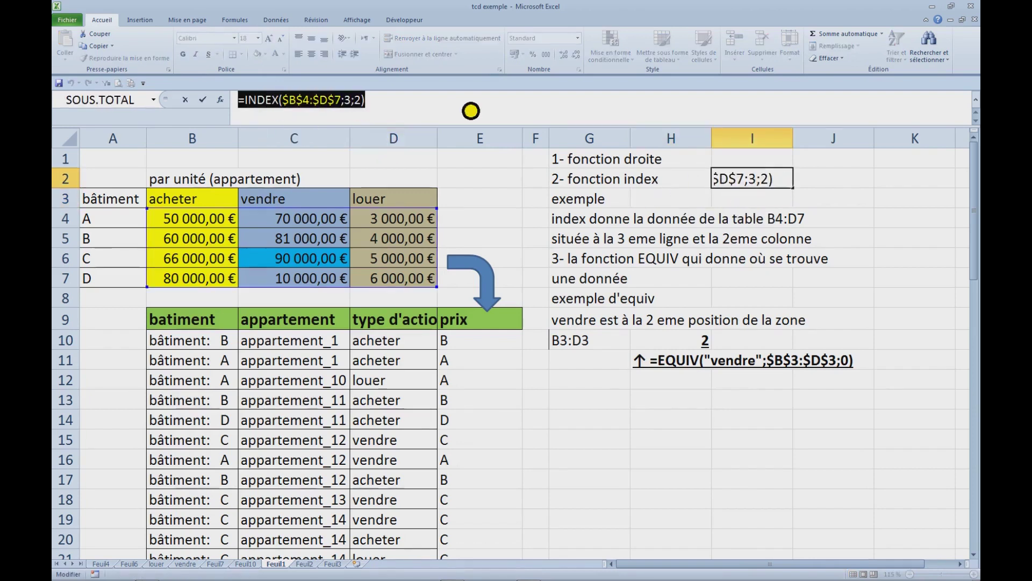
key("ctrl+c")
type("=")
left_click(738, 208)
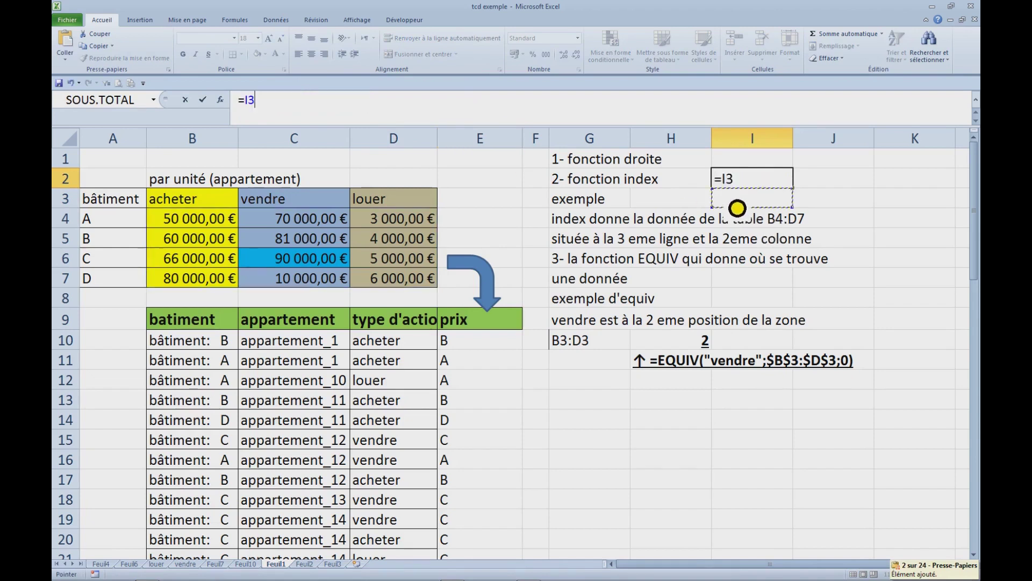
key("Escape")
left_click(737, 208)
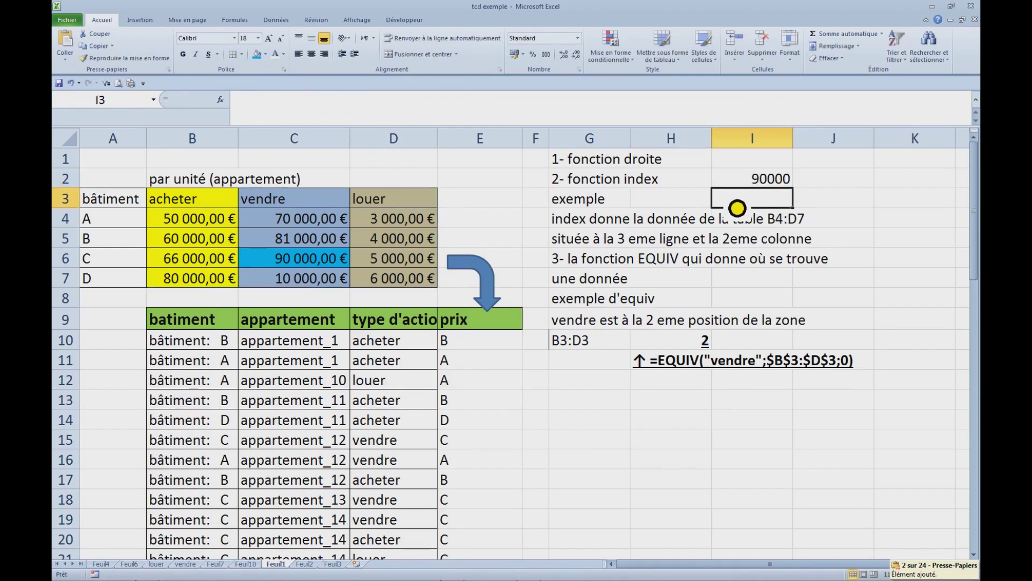
type("'")
key("ctrl+v")
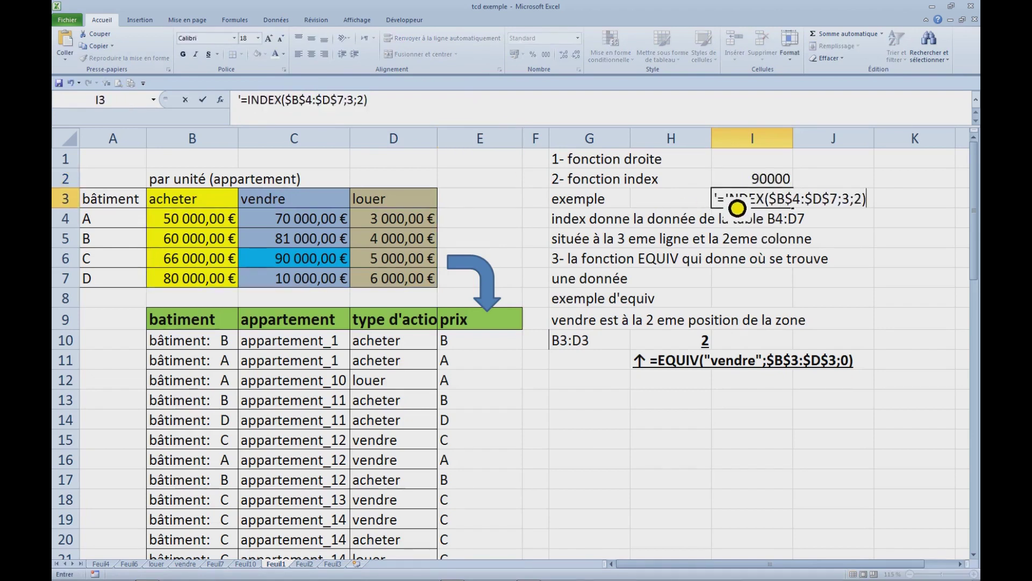
left_click(933, 178)
Step: Make the INDEX example in I2:I3 bold and clear the prix column's contents from E10 down
left_click_drag(750, 179, 850, 207)
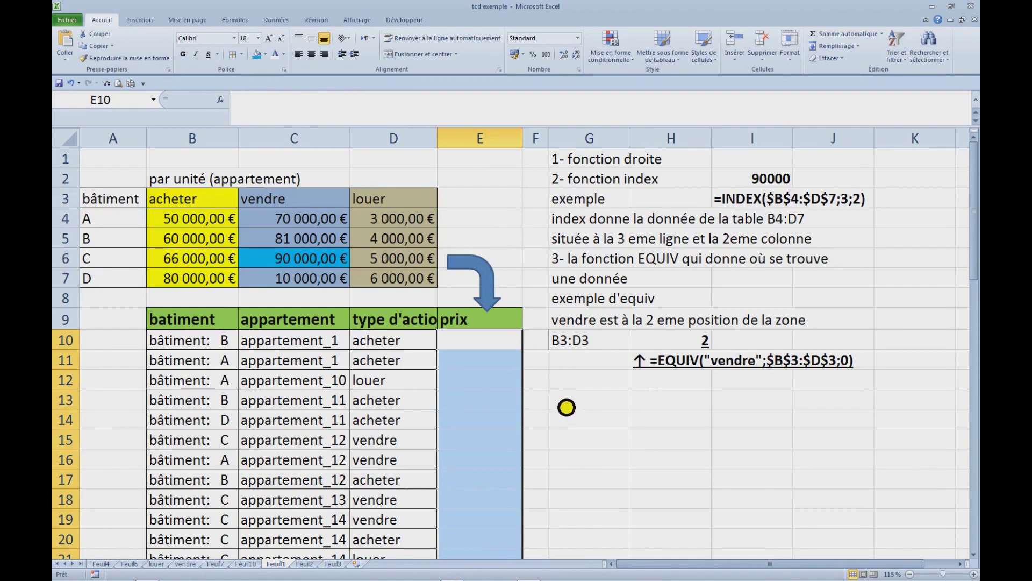
left_click(584, 408)
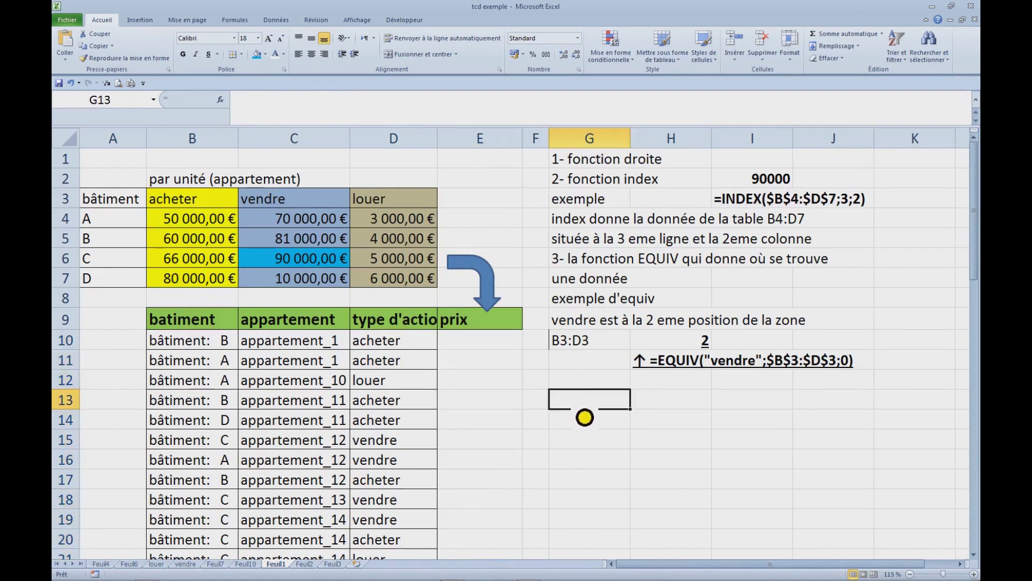
Step: Start an INDEX formula in E12 with the absolute range $B$4:$D$7 as its matrix
left_click(521, 373)
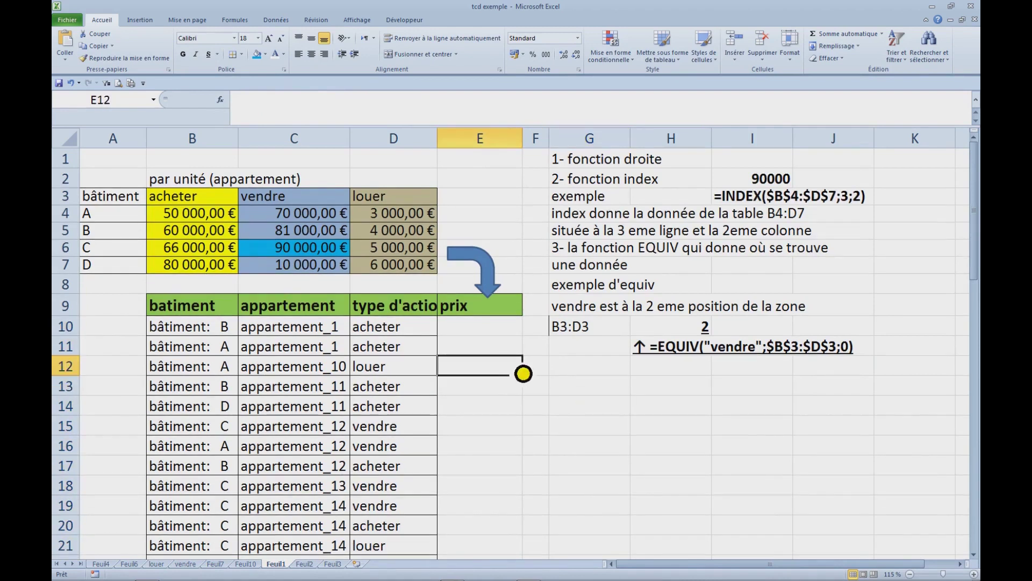
type("=index")
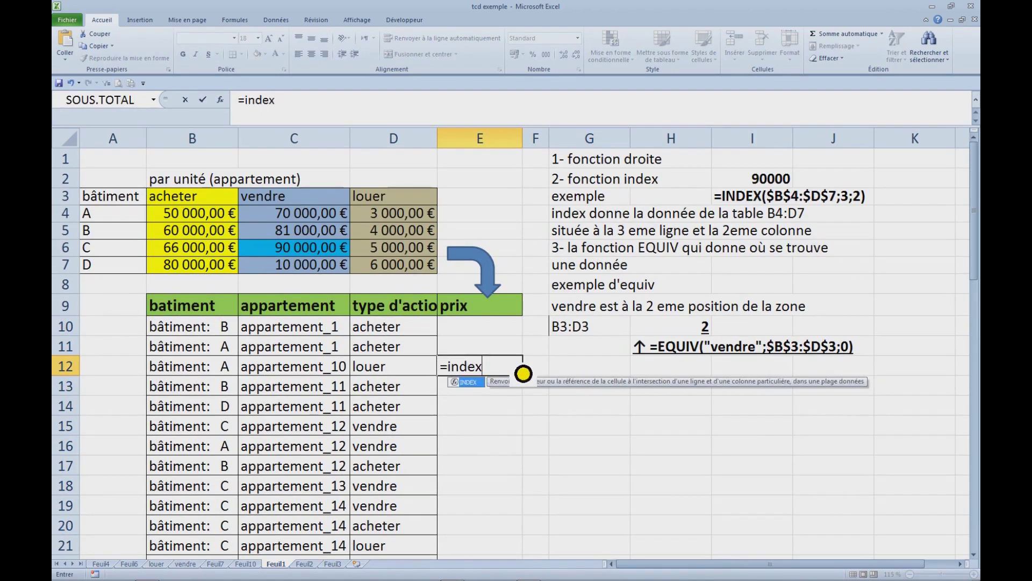
key("Tab")
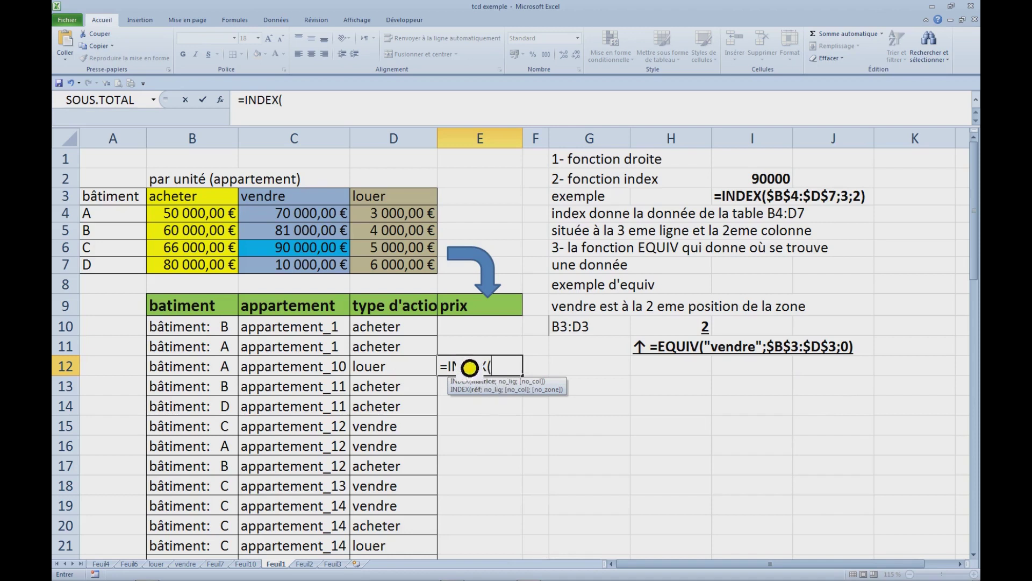
left_click_drag(188, 221, 420, 278)
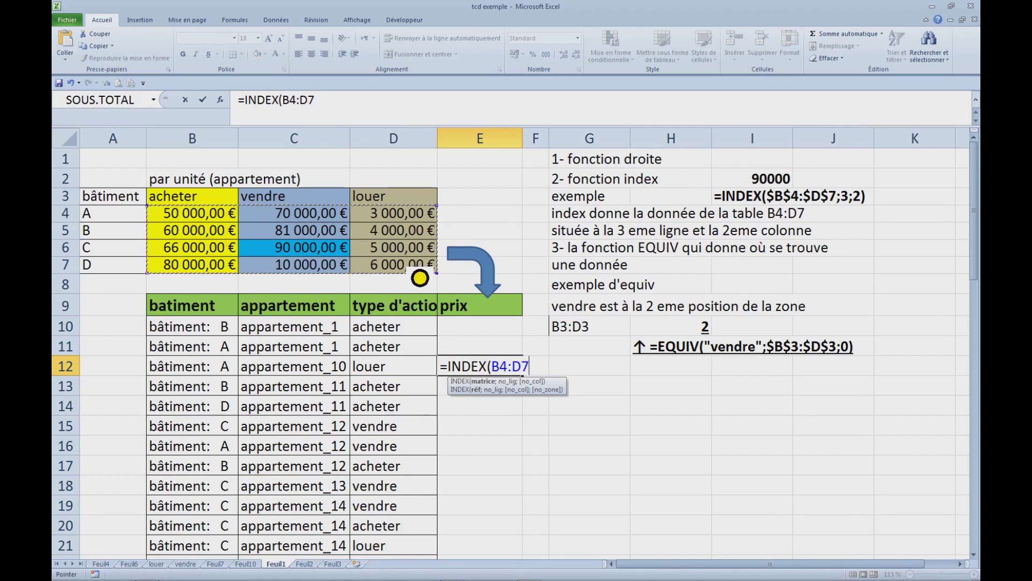
key("F4")
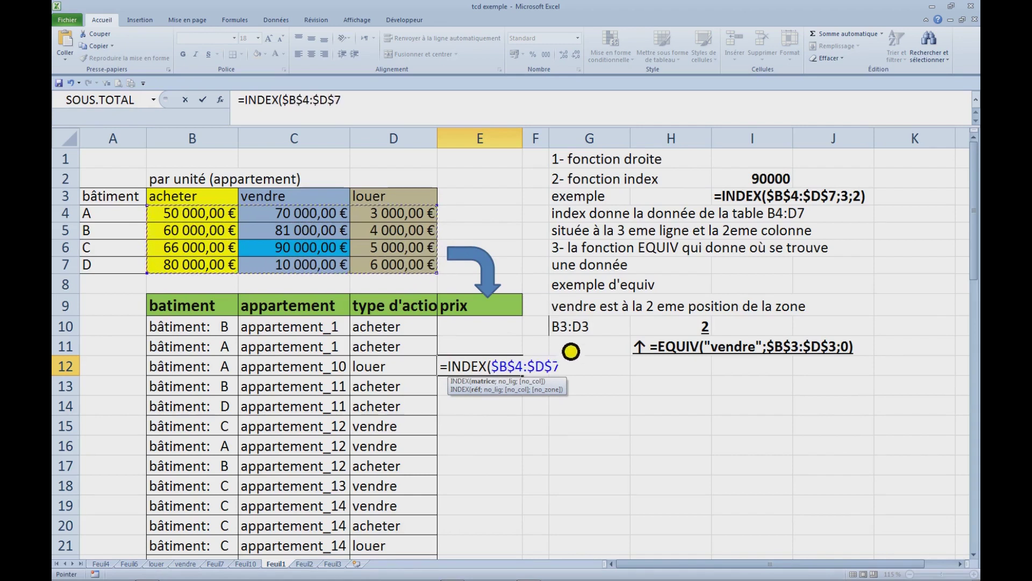
left_click(489, 383)
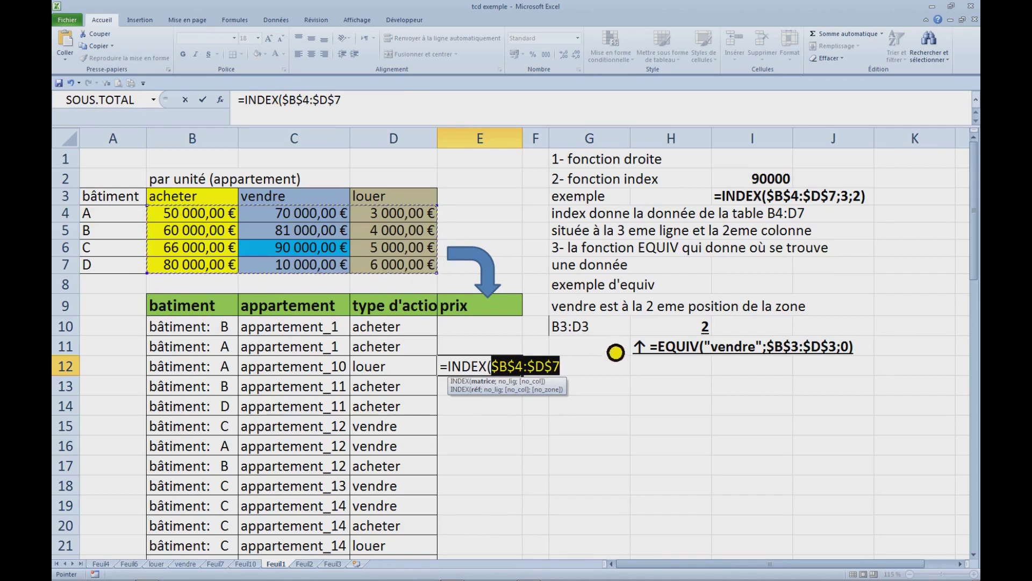
Step: Turn the E12 formula into the explanatory text INDEX($B$4:$D$7;la ligne du batiment A; la colonne de l'action " louer")
key("F2")
type(";")
key("Home")
key("Delete")
key("End")
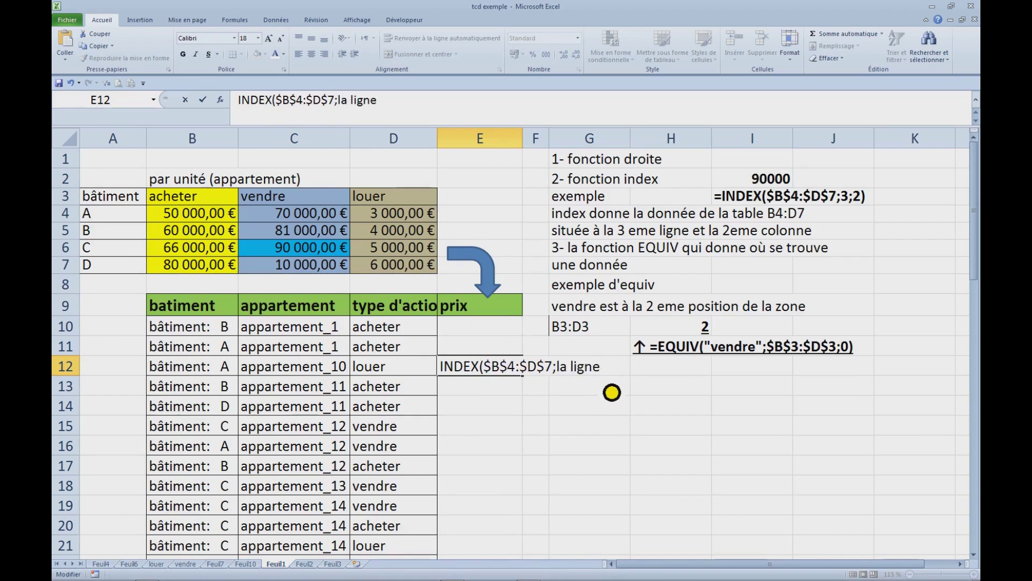
type("la ligne du batiment A; la colonne de l'action \" louer\")")
key("ctrl+Return")
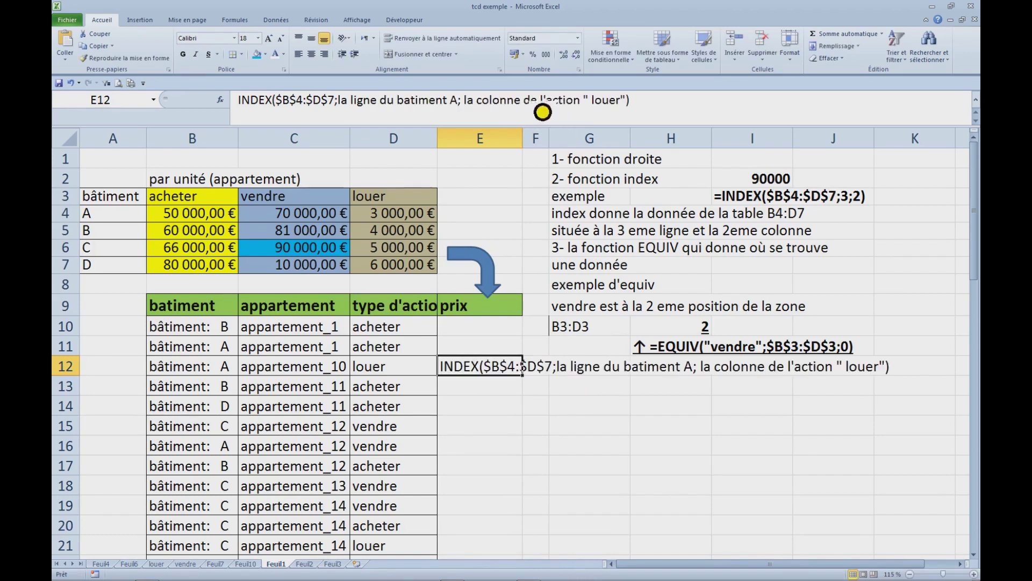
Step: Insert "dans A4:A7" after "la ligne du batiment A" in the E12 text
left_click(469, 108)
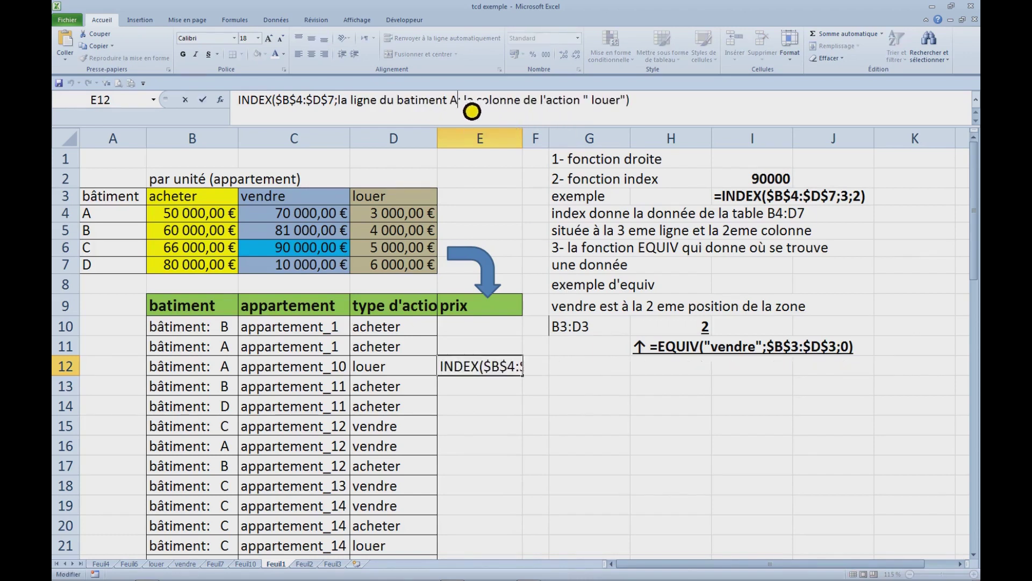
type("dans ")
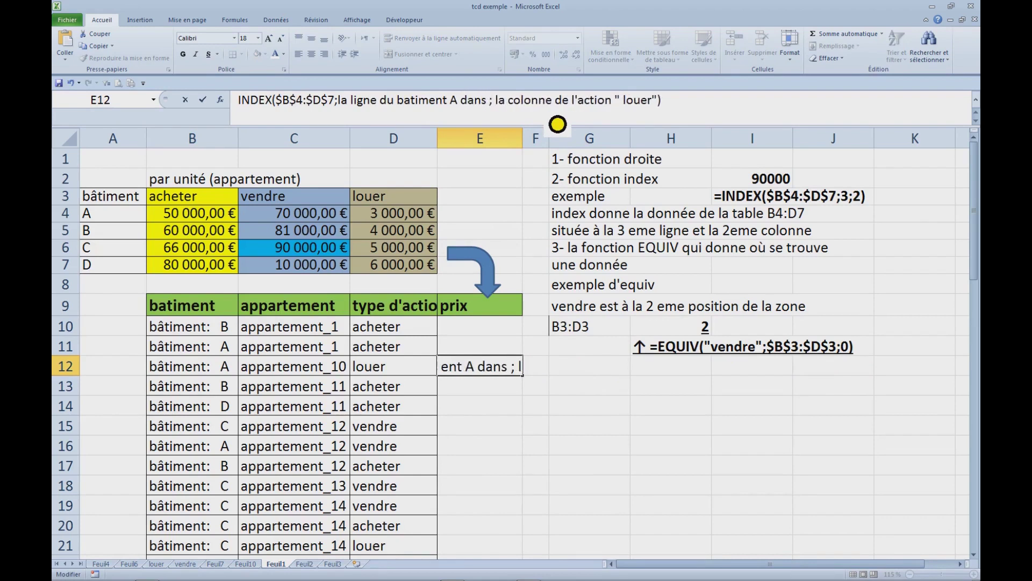
type("A4")
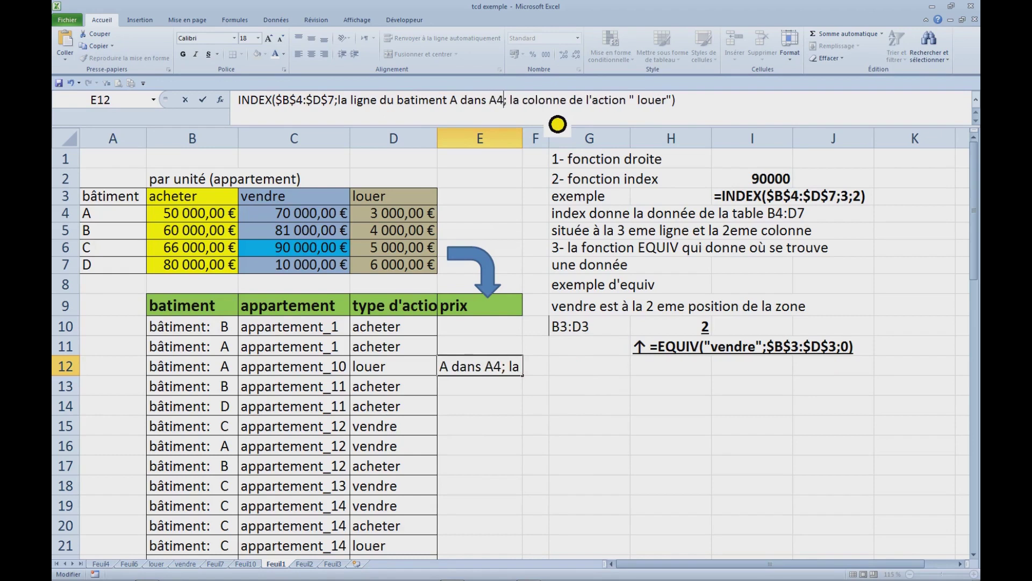
type(":A7")
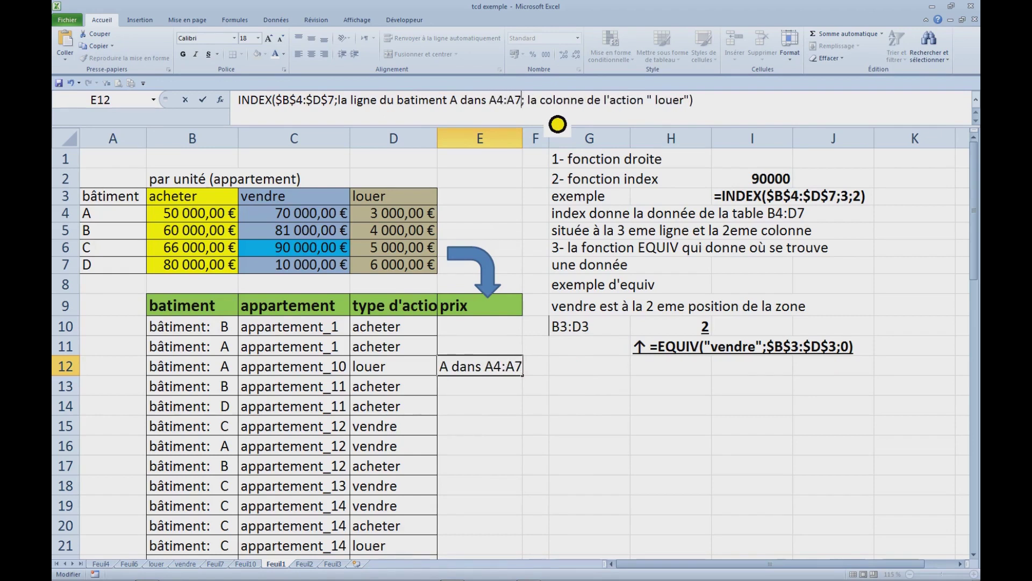
left_click(613, 408)
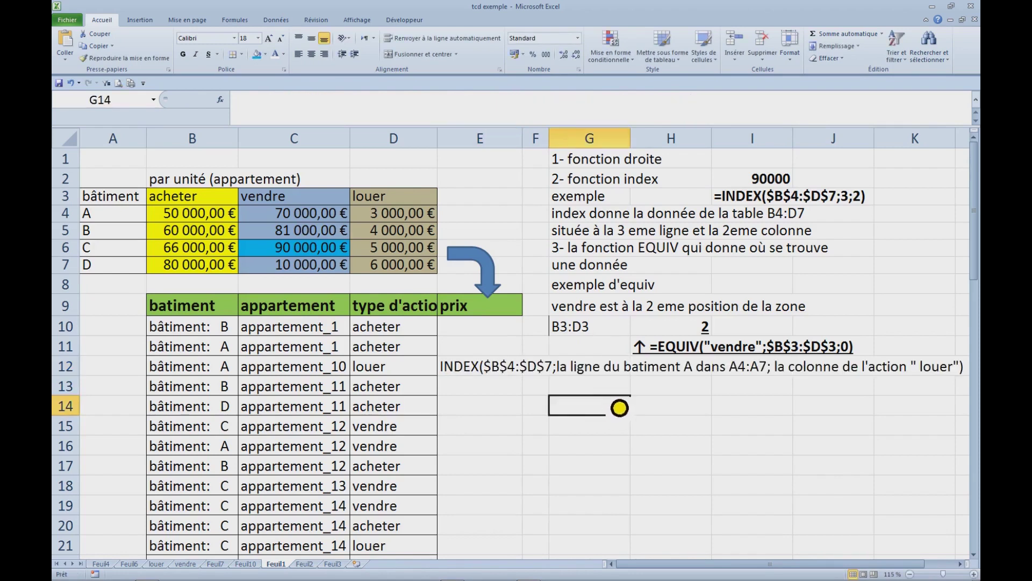
Step: Copy the part la colonne de l'action " louer") from the E12 text into E13, keeping it in E12
left_click(472, 375)
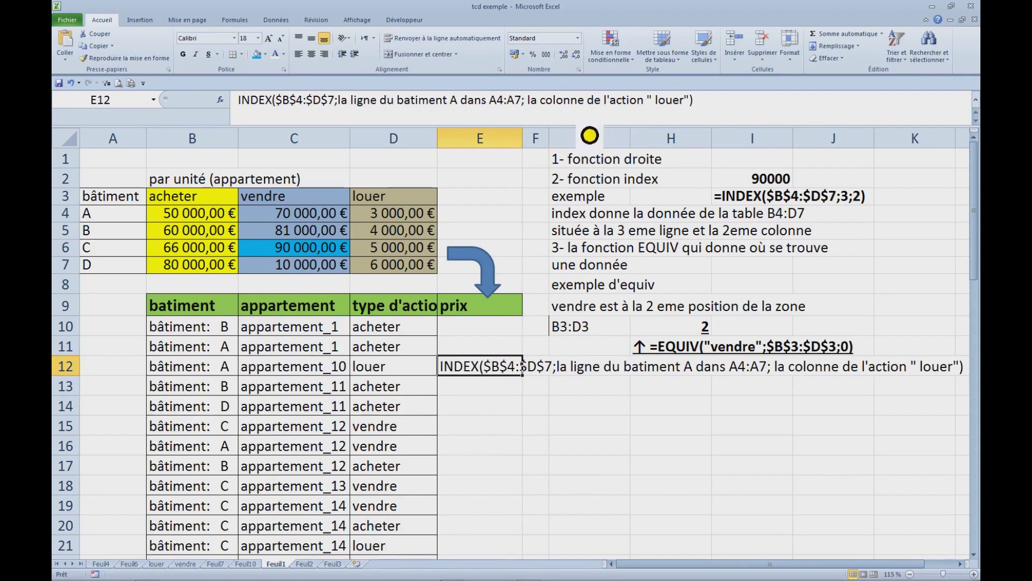
left_click_drag(528, 101, 766, 111)
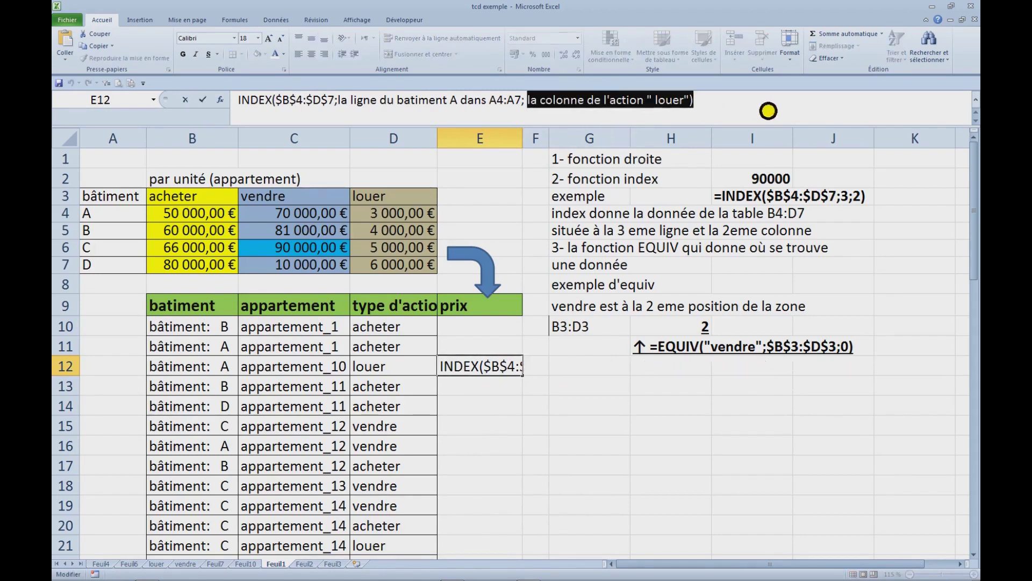
key("ctrl+x")
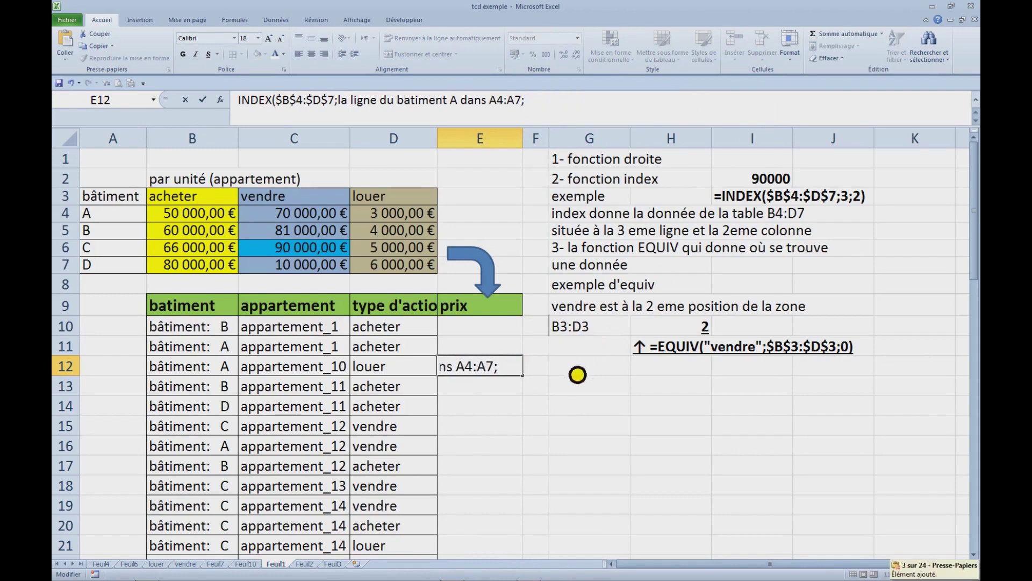
key("ctrl+v")
key("Return")
key("ctrl+v")
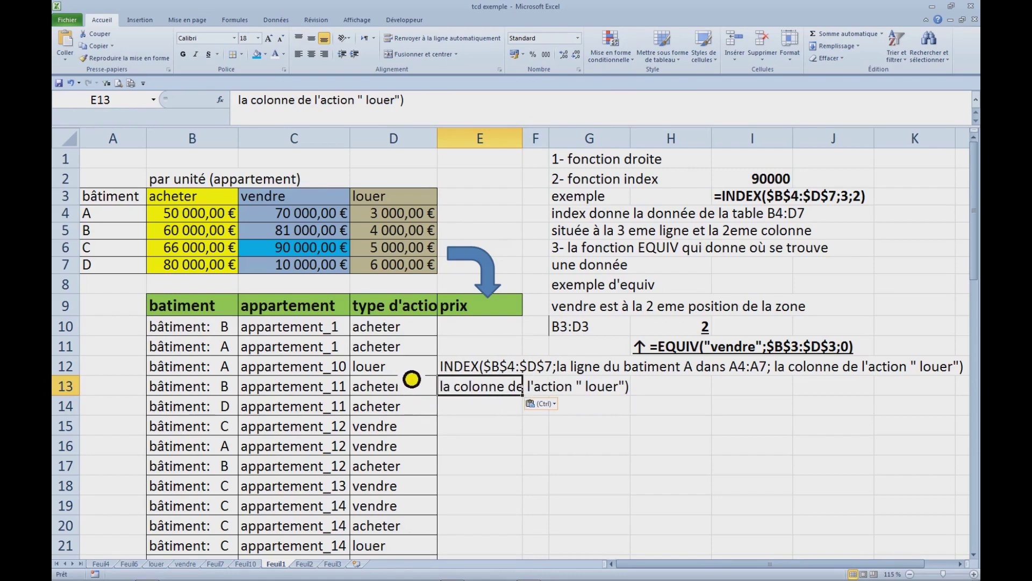
Step: Fill the "louer" cell D12 with a dark tan theme color
left_click(417, 371)
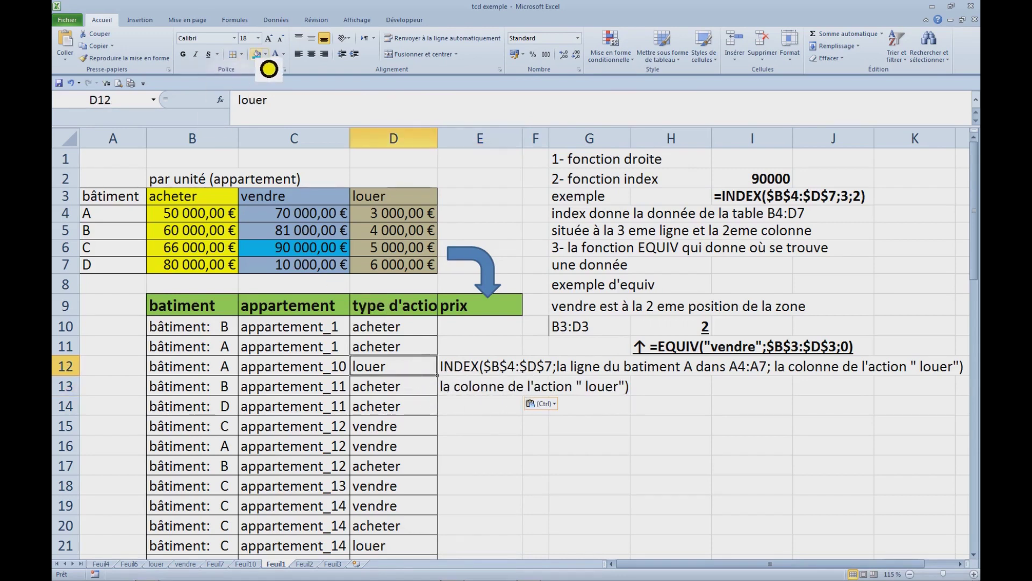
left_click(266, 55)
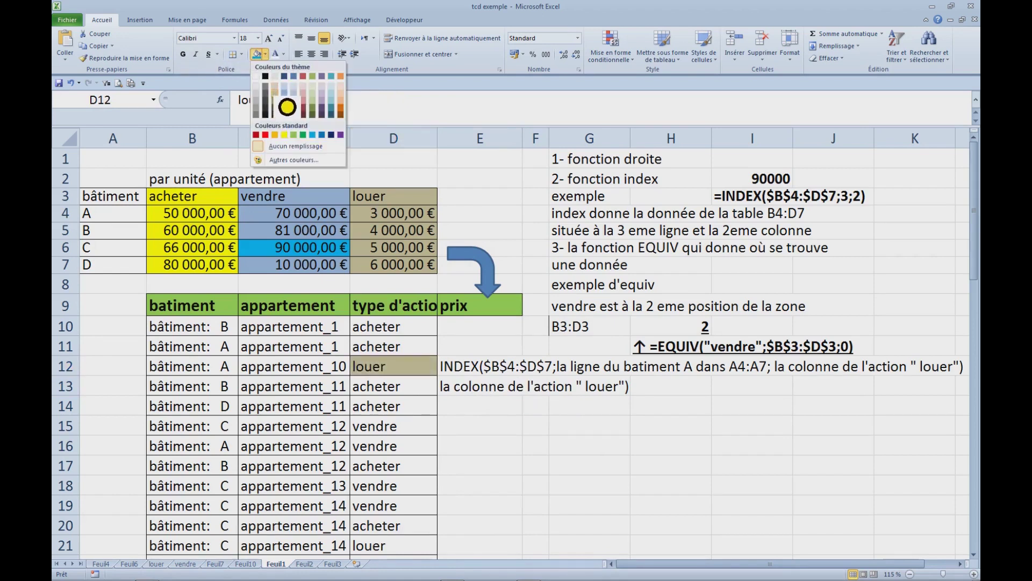
left_click(287, 108)
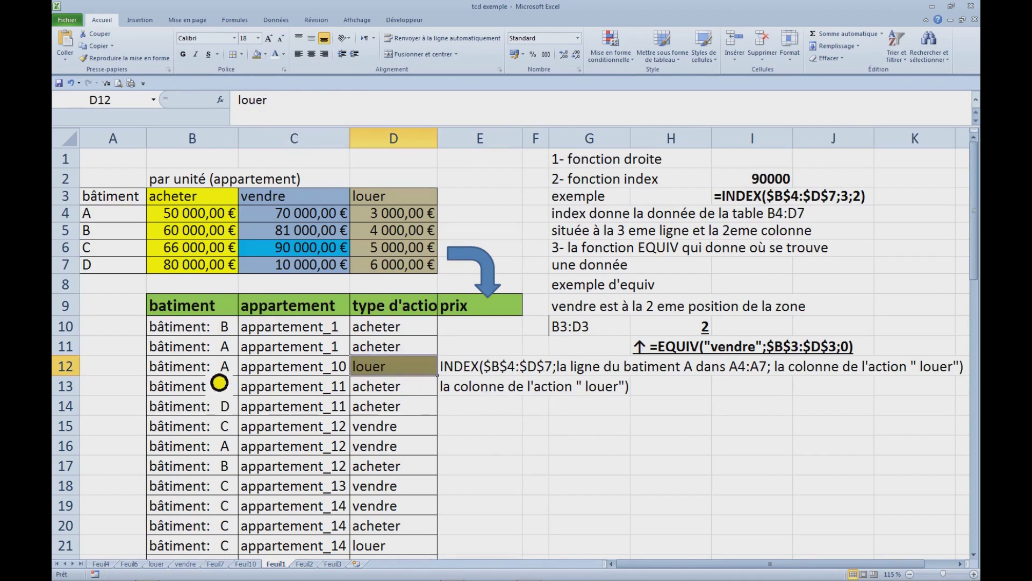
Step: Insert a semicolon at the beginning of the explanatory text in E13
left_click(473, 391)
left_click(248, 110)
type(",")
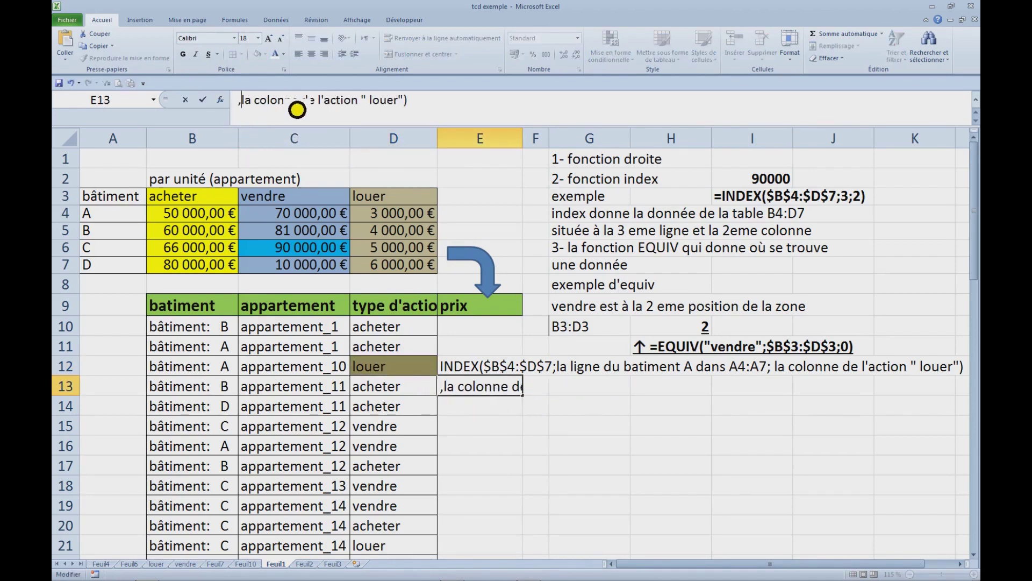
key("BackSpace")
type(";")
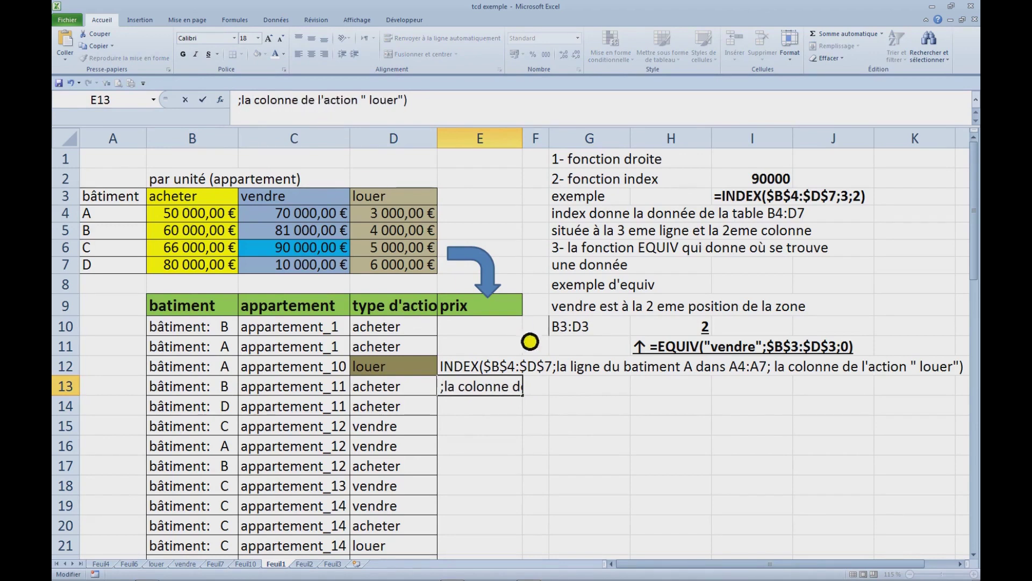
Step: Extend the E13 text with dans la zone B3;D3 after the " louer" action, ending it with a quotation mark and closing parenthesis
left_click(414, 108)
type(")")
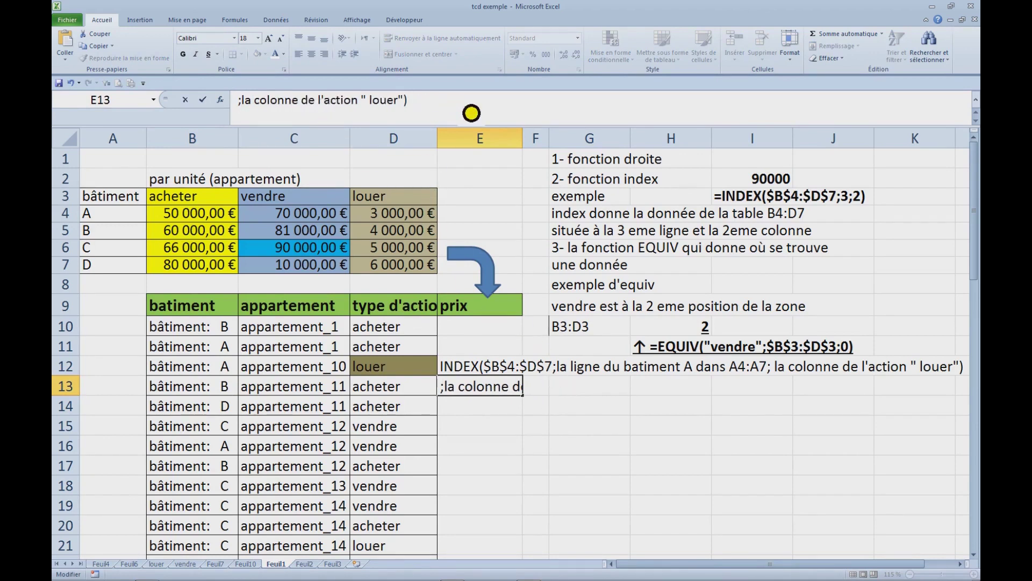
type(" dans la zone \"")
left_click(209, 204)
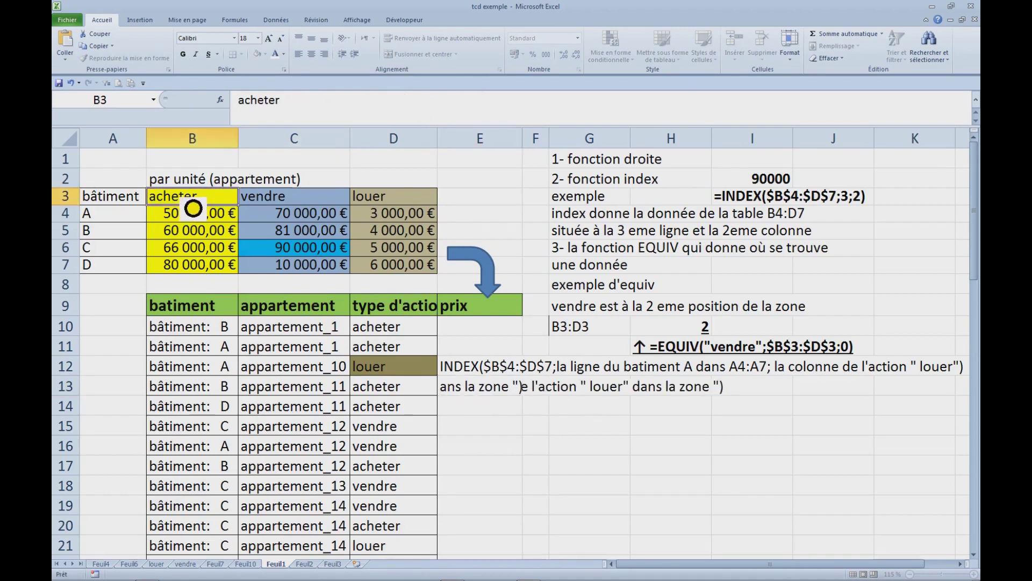
left_click_drag(209, 208, 398, 203)
left_click(479, 388)
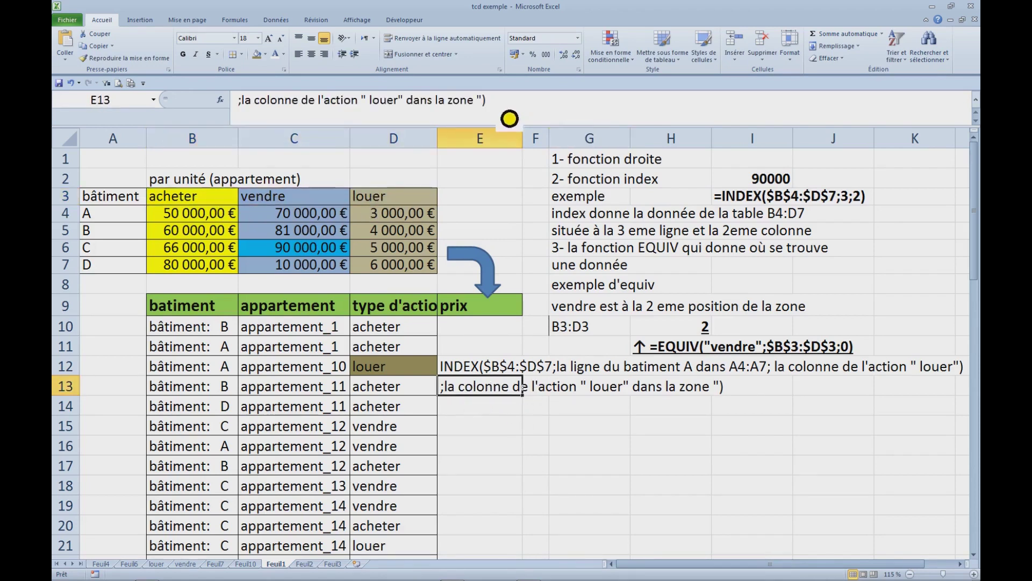
left_click(494, 110)
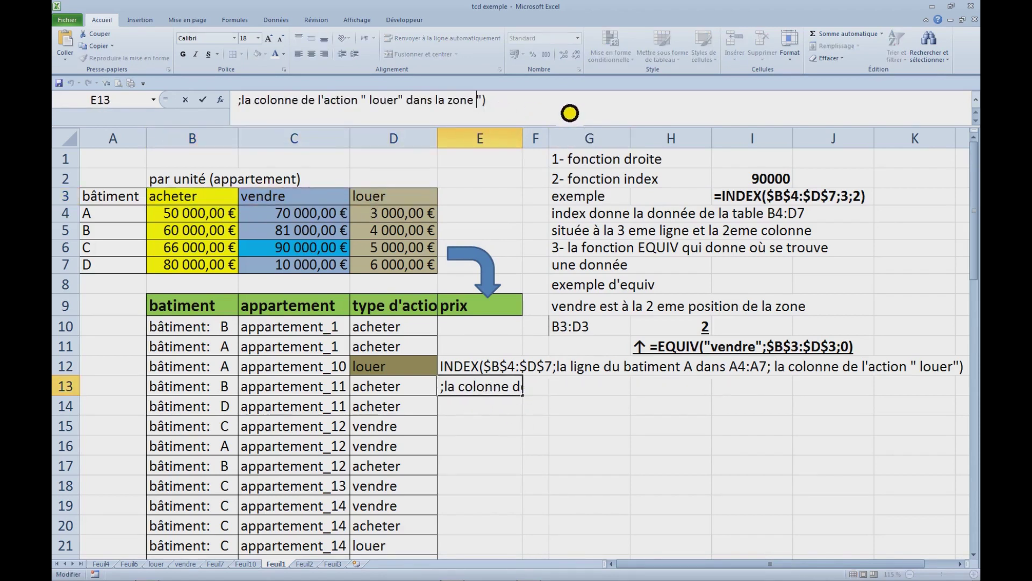
type("B3;D3")
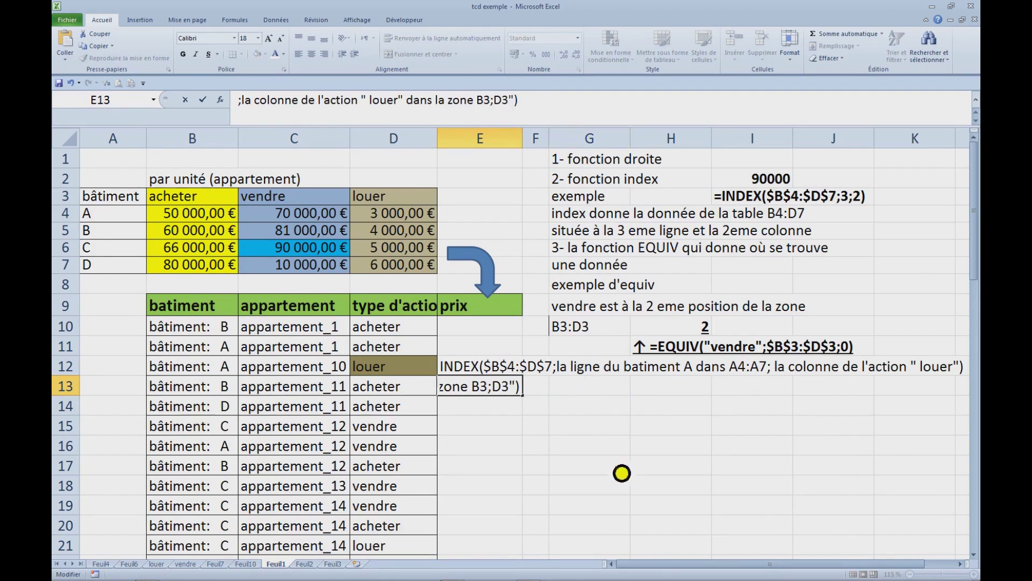
left_click(543, 451)
Step: Move the two explanatory texts from E12:E13 down to E15:E16
left_click(487, 376)
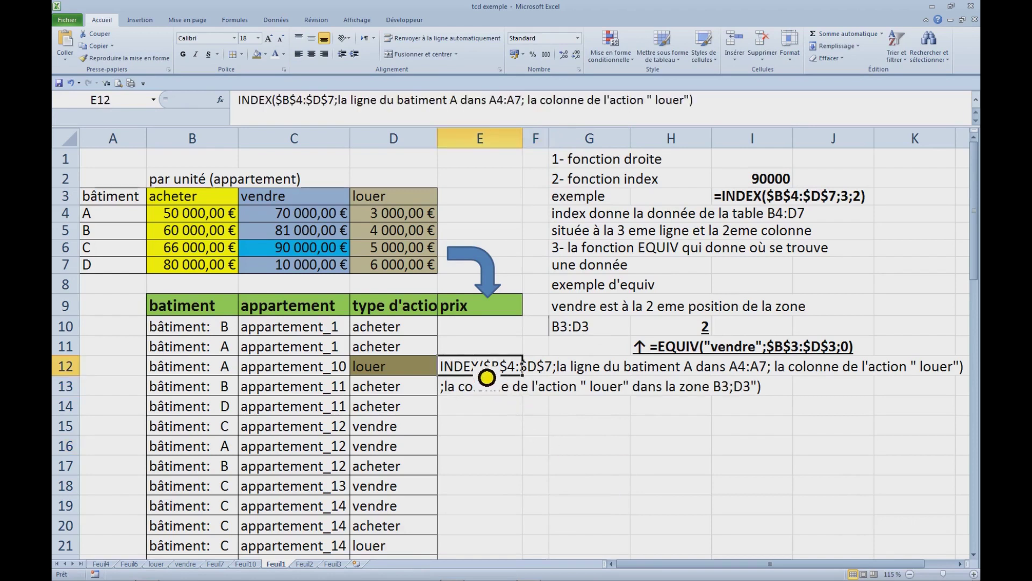
left_click_drag(487, 377, 521, 460)
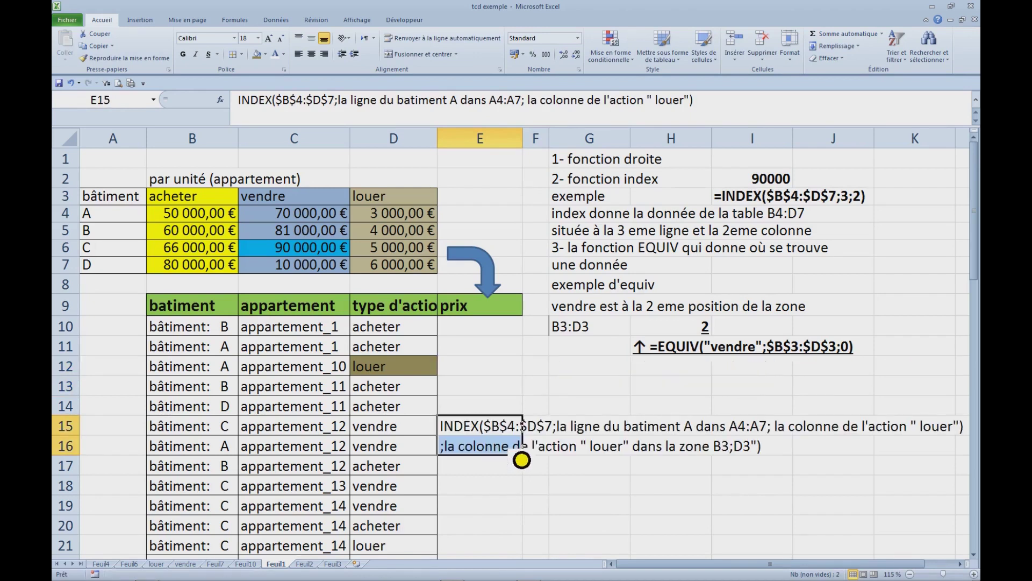
Step: Start an INDEX formula in E12 with the absolute range $B$4:$D$7 as its matrix
left_click(476, 374)
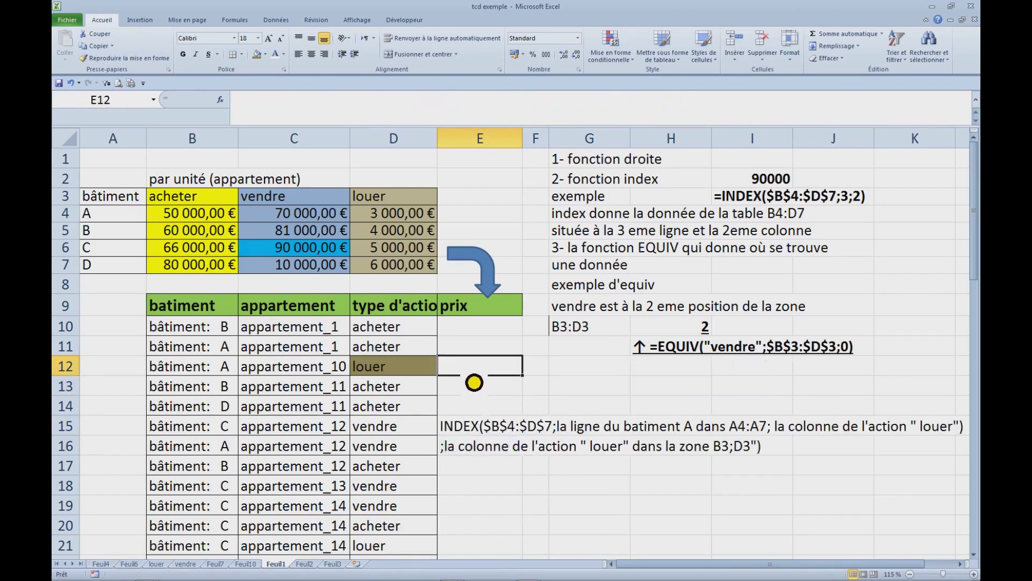
type("=index")
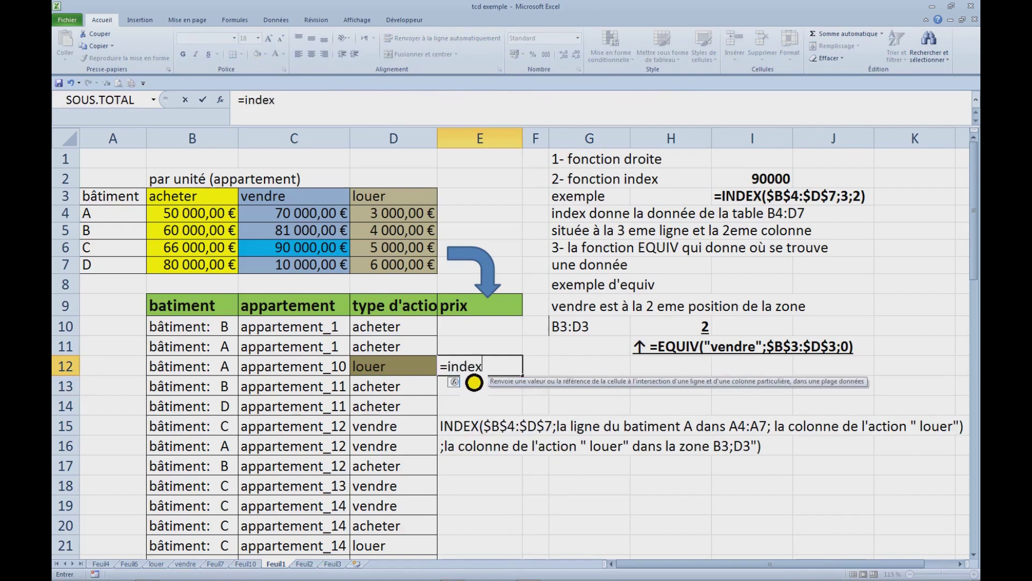
key("Tab")
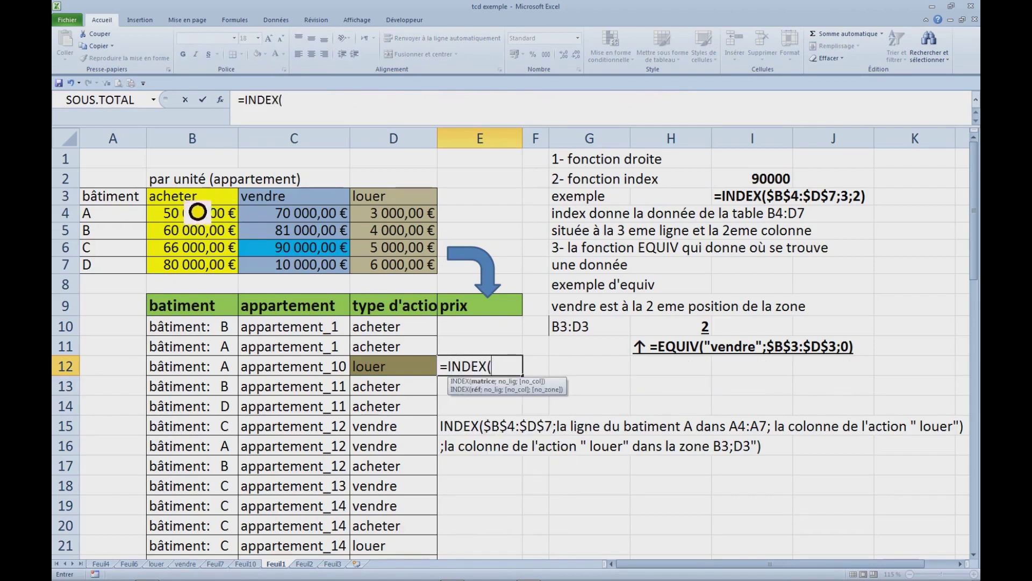
left_click_drag(190, 213, 415, 274)
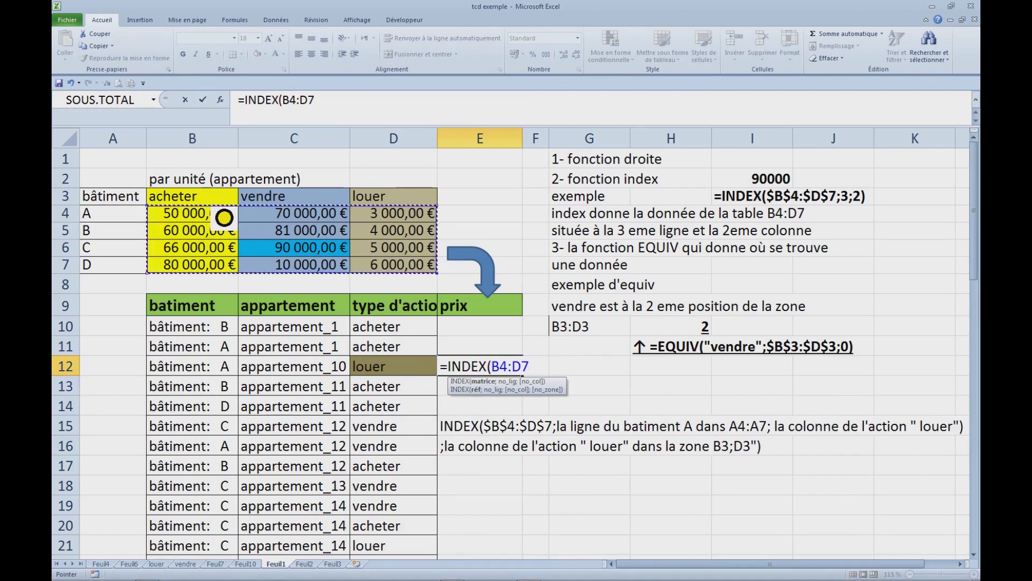
key("F4")
type(";")
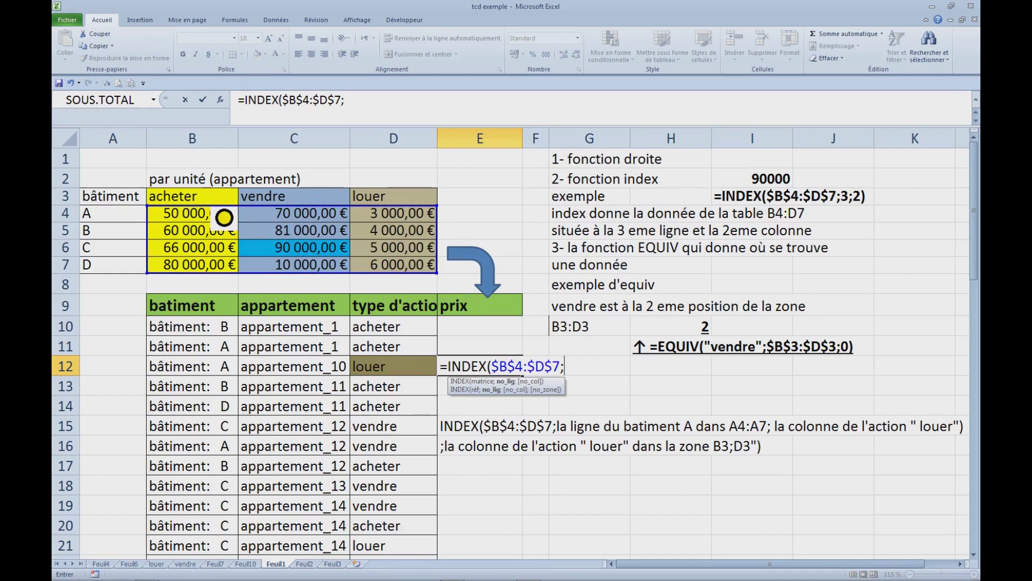
Step: Begin the INDEX row argument with EQUIV, using DROITE(B12;1) as the lookup value
type("e")
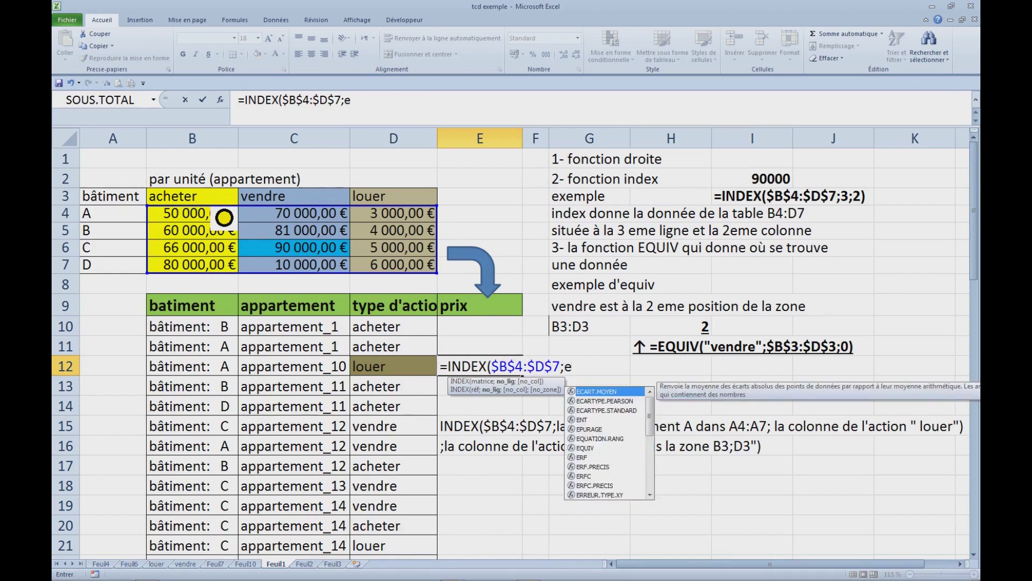
type("quiv(")
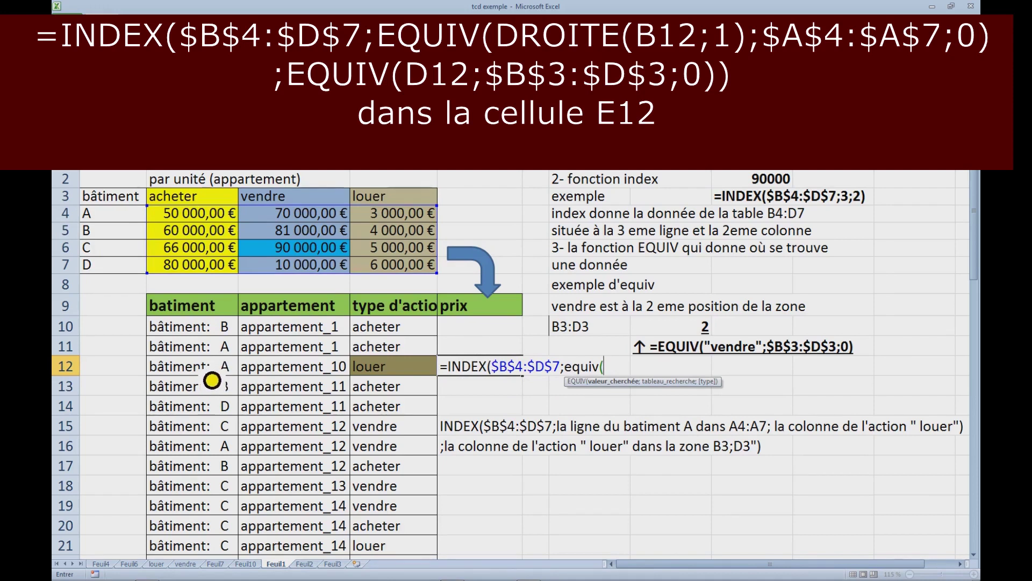
type("d")
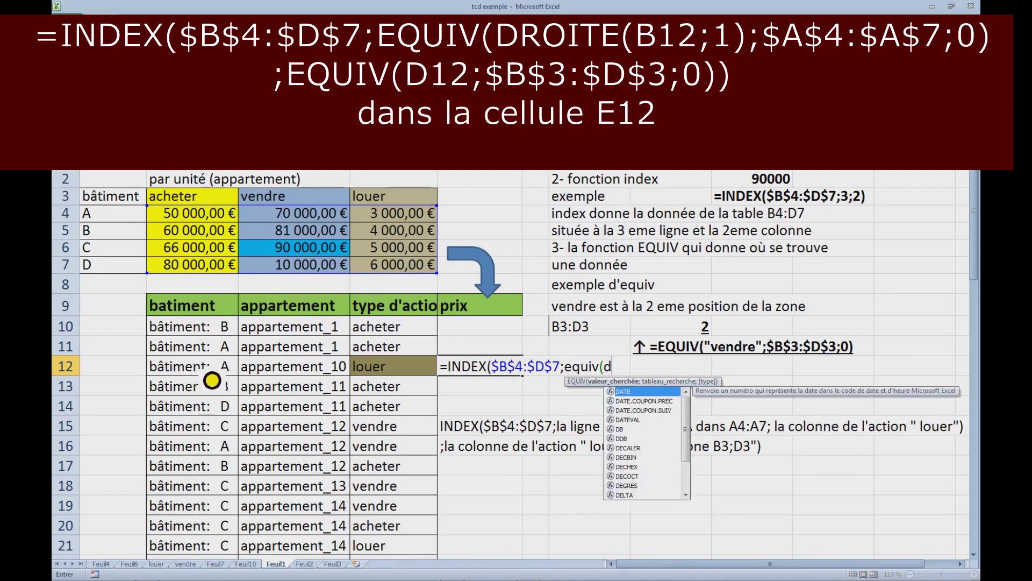
type("roite")
key("Tab")
left_click(212, 373)
type(";1)")
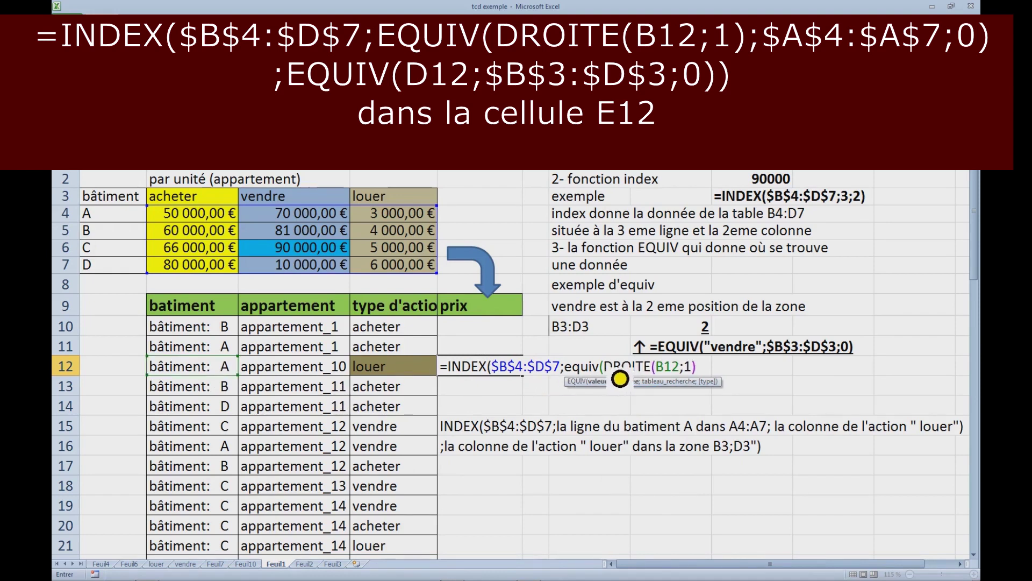
Step: Replace DROITE(B12;1) with "A" in the E12 formula as a demonstration, and undo the replacement
left_click(619, 379)
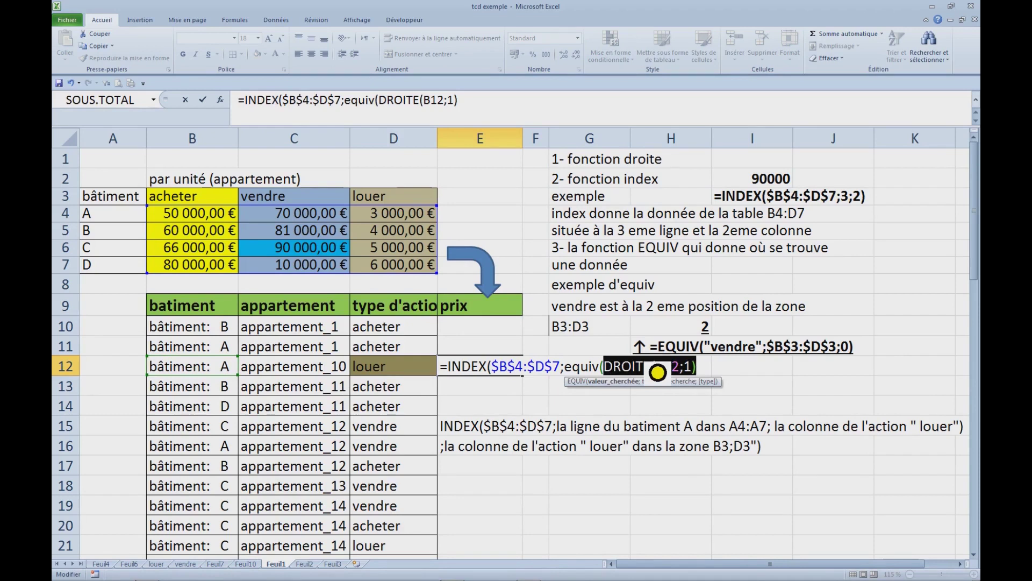
type("\"A\"")
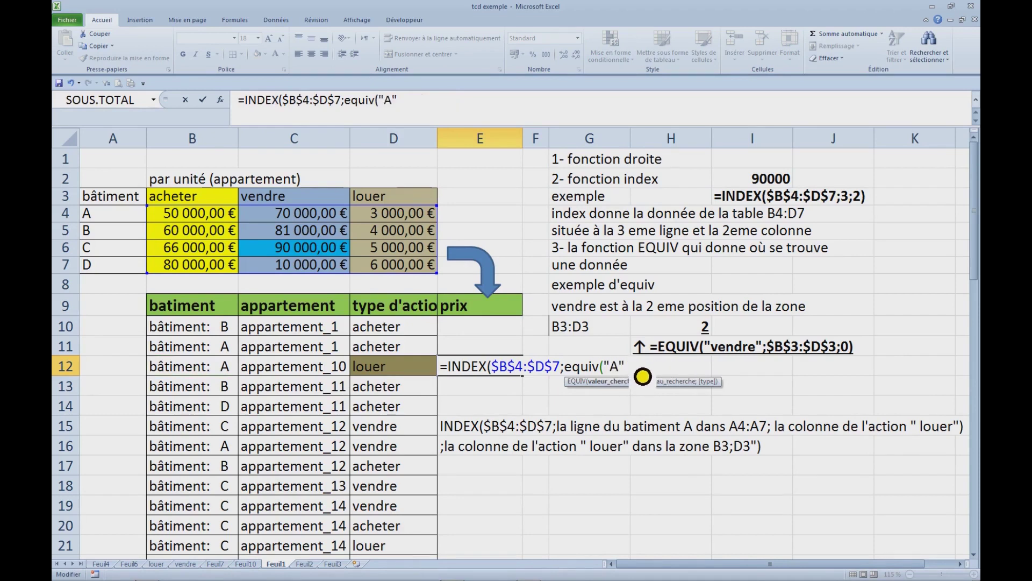
key("ctrl+z")
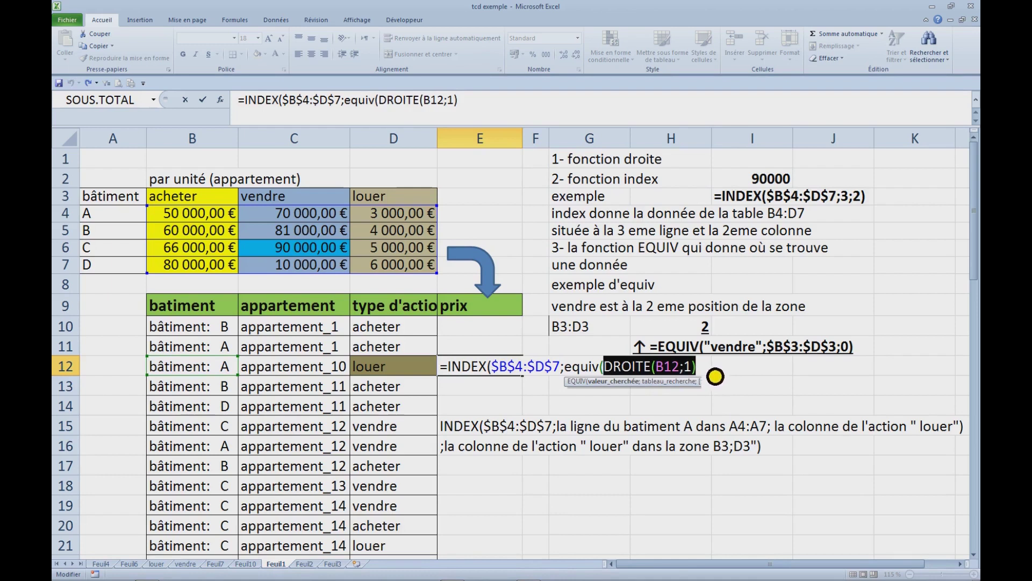
Step: Complete the row EQUIV with the absolute range $A$4:$A$7 and match type 0
key("End")
type(";")
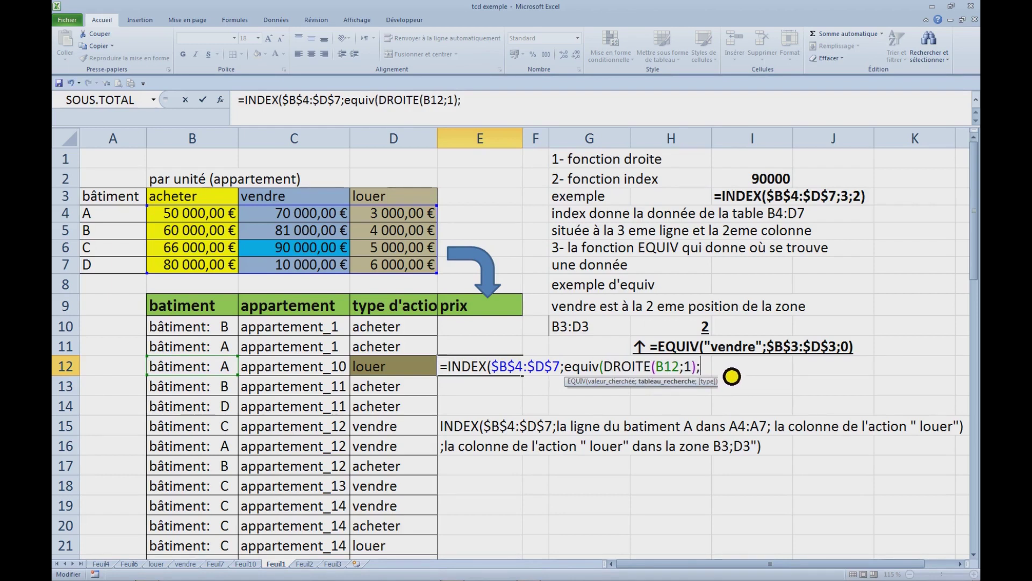
left_click_drag(103, 215, 116, 272)
key("F4")
type(";0)")
Step: Add the column argument EQUIV(D12;$B$3:$D$3;0) on a new line of the E12 formula
key("alt+Return")
type(";EQUIV(")
left_click(403, 368)
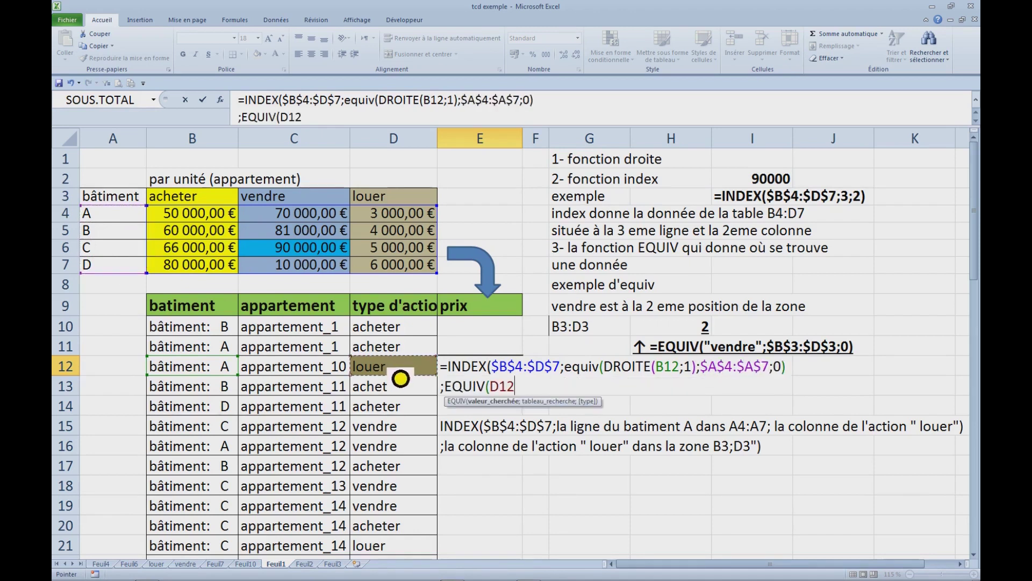
type(";")
left_click(221, 207)
left_click_drag(221, 206, 401, 209)
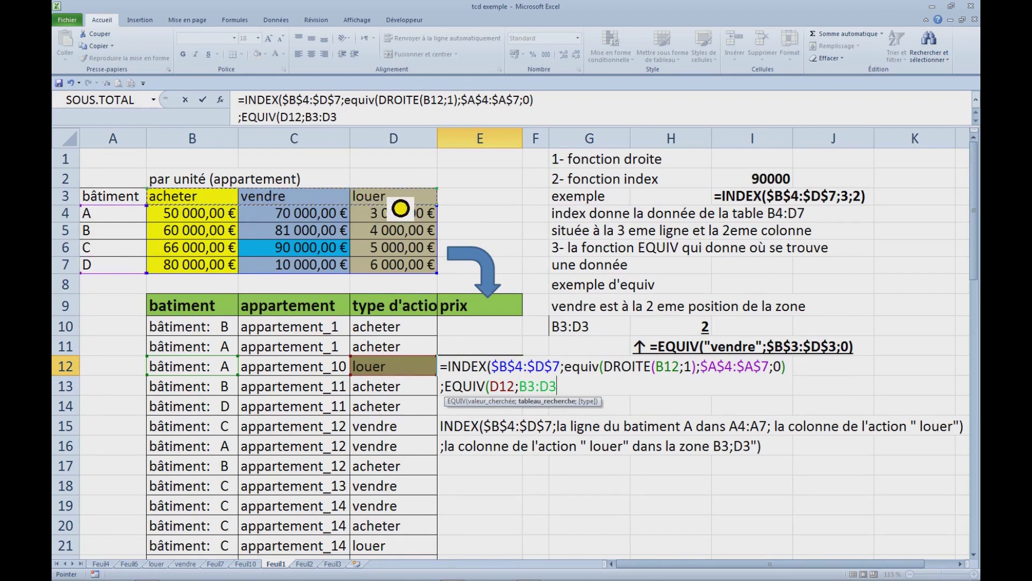
key("F4")
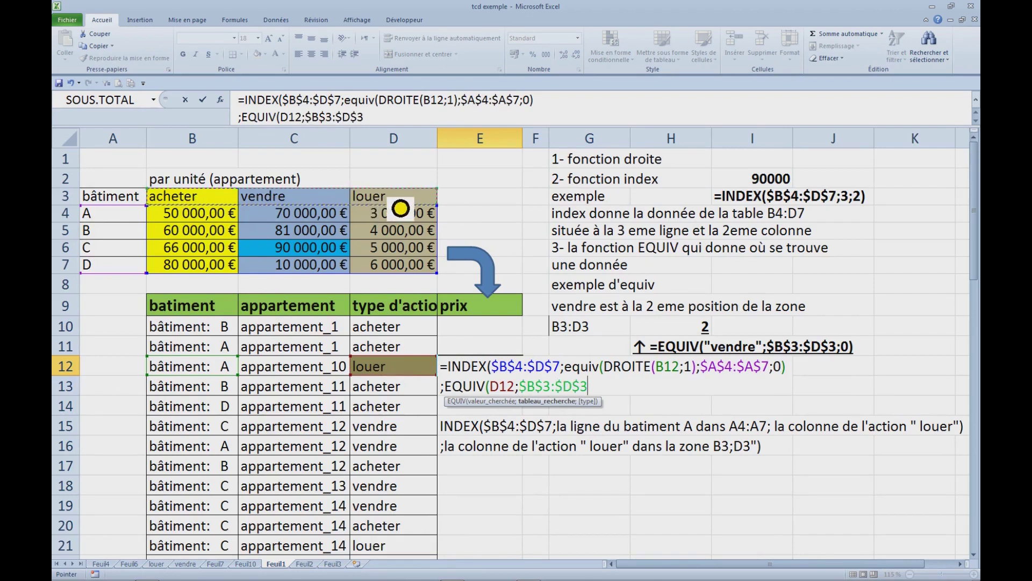
type(";")
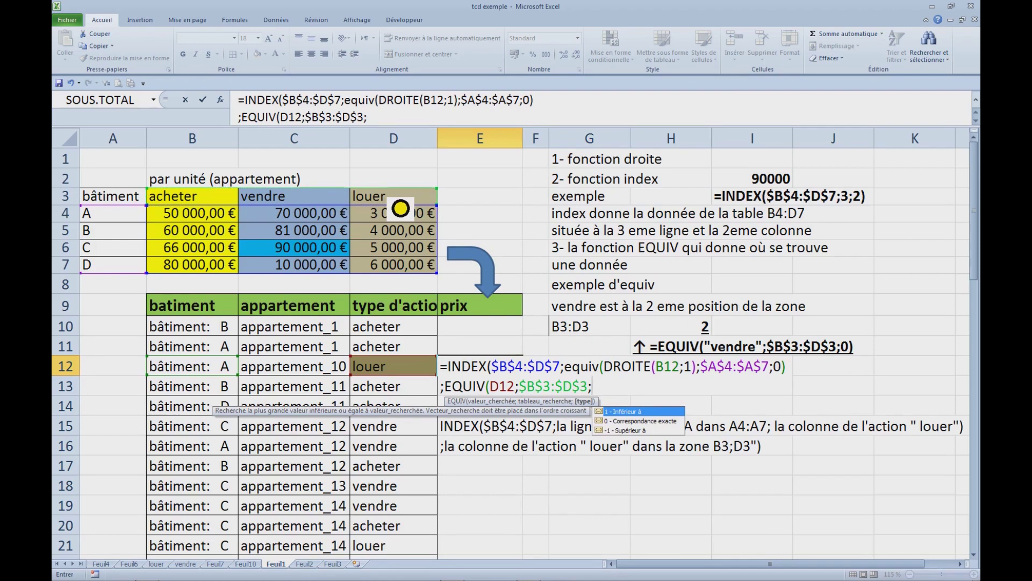
type("0)")
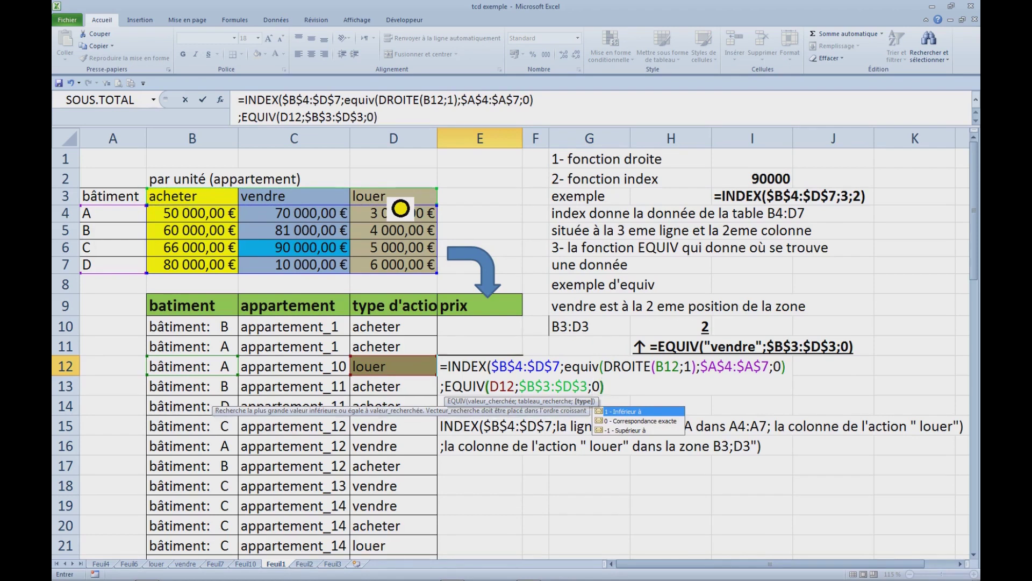
Step: Replace EQUIV(D12;$B$3:$D$3;0) with 3 in the E12 formula as a demonstration, and undo the replacement
left_click_drag(606, 391, 459, 397)
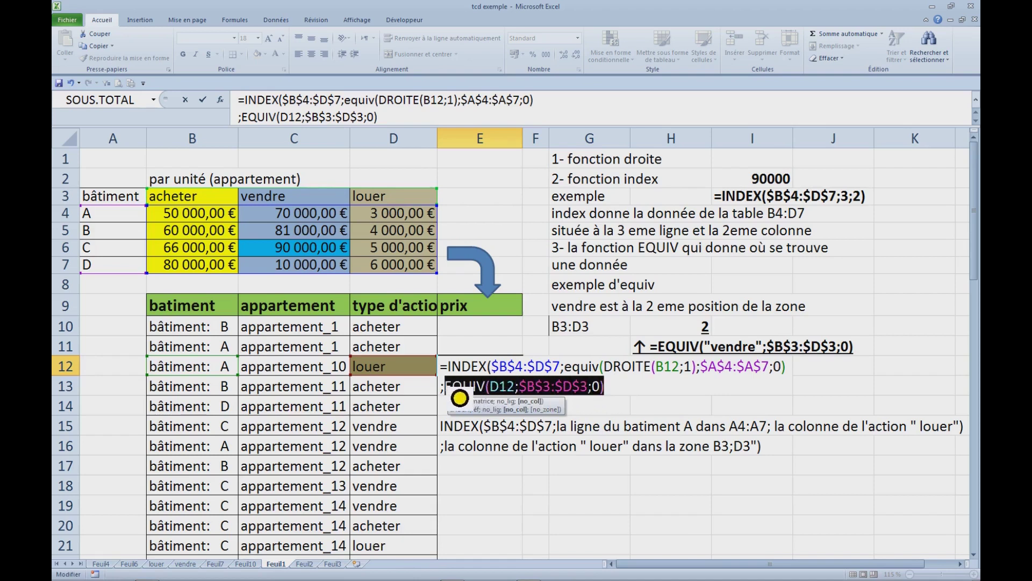
type("3")
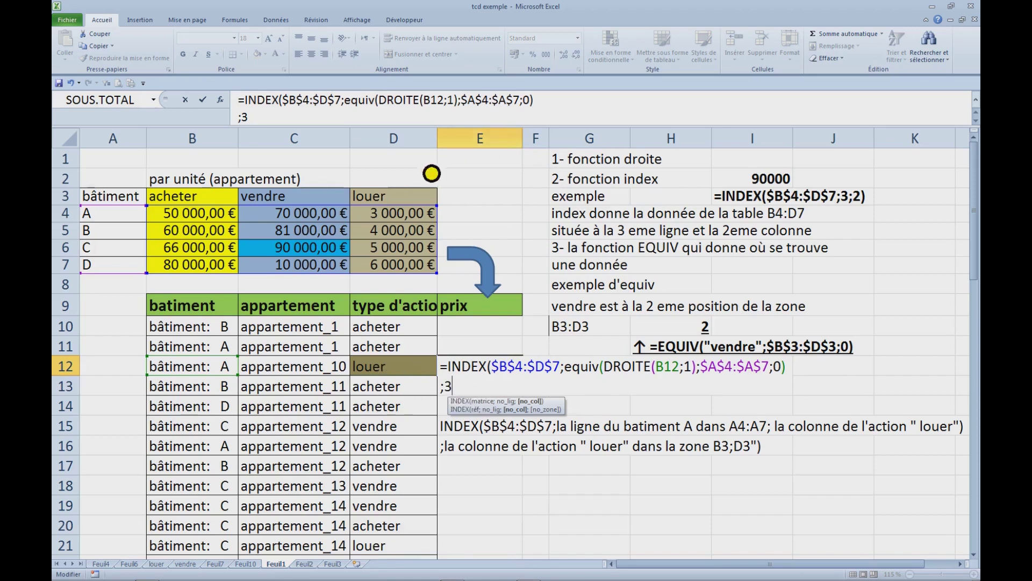
key("ctrl+z")
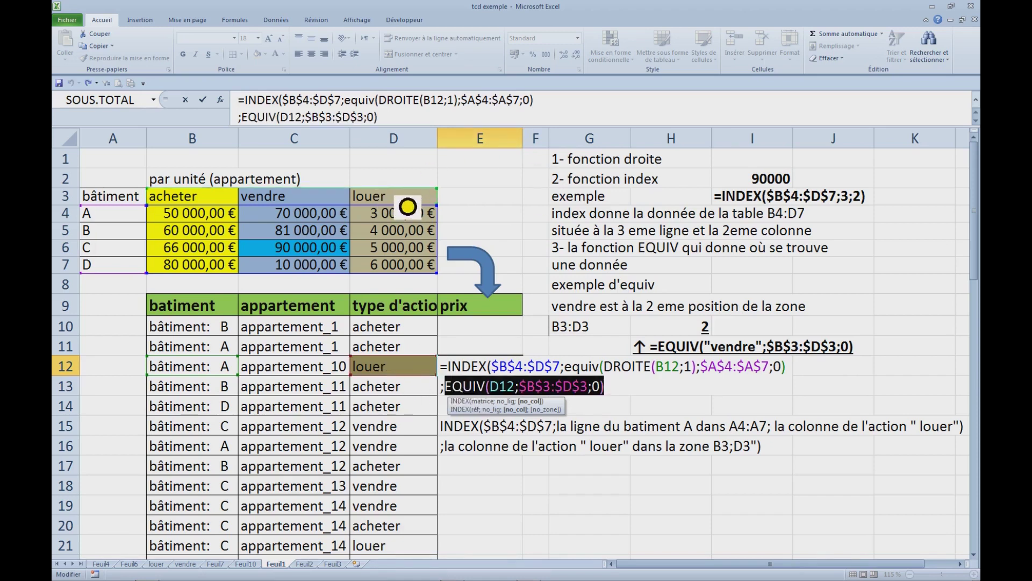
Step: Close the INDEX function with a final parenthesis and enter the completed formula in E12
left_click(398, 123)
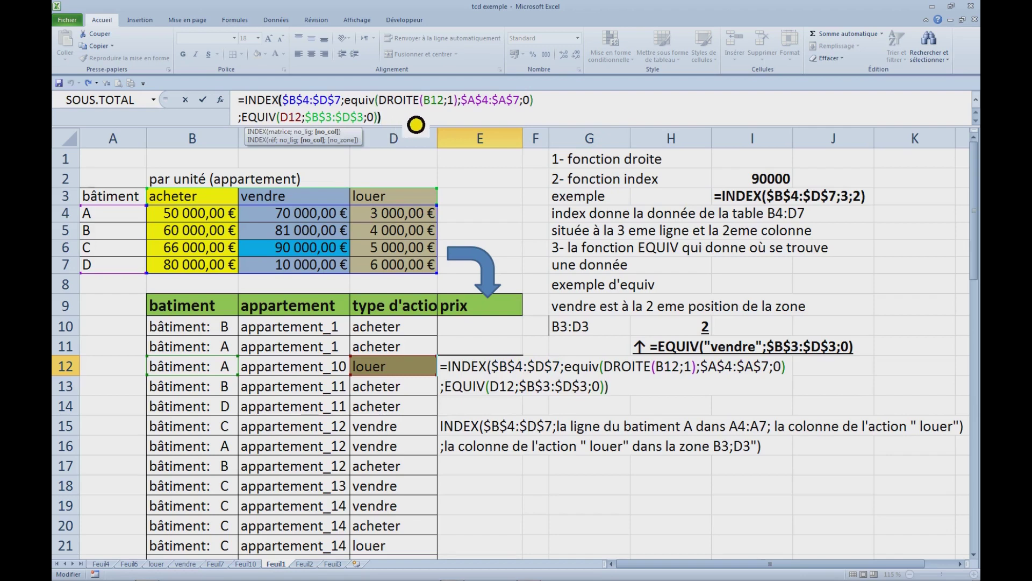
key("Return")
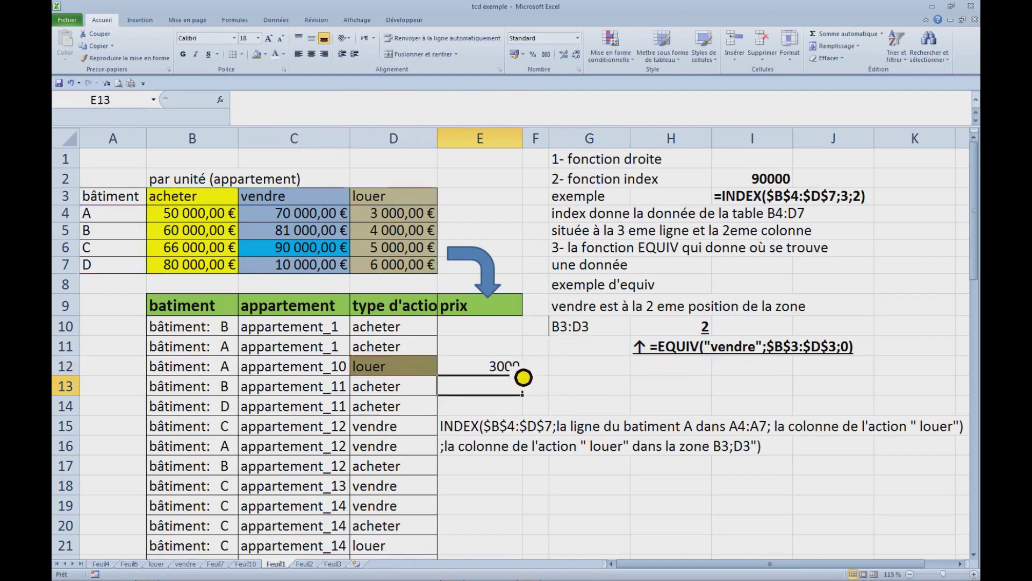
Step: Compare the E12 result for building A and louer with the price table's cell D4
left_click(519, 370)
left_click(160, 365)
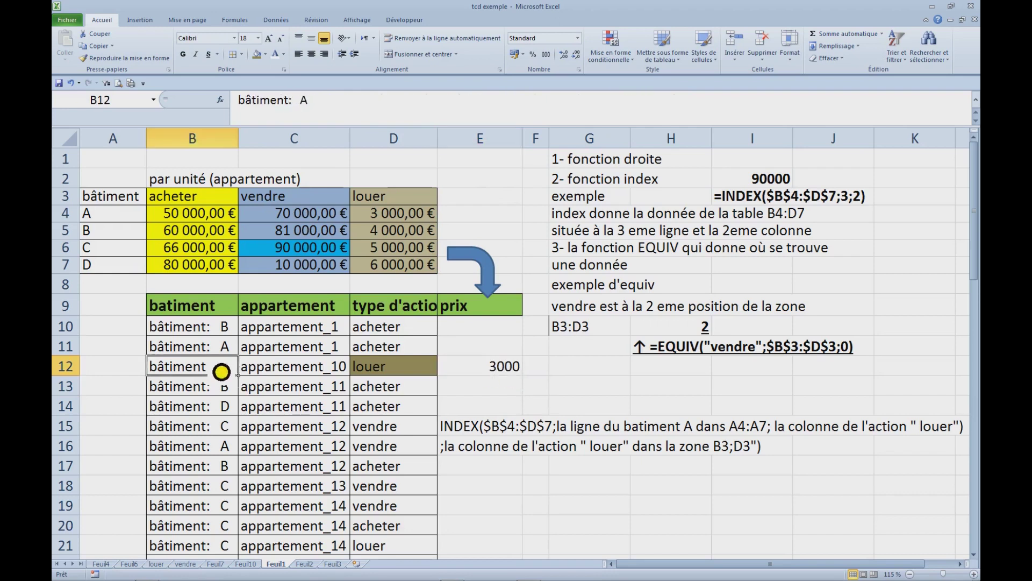
left_click(103, 210)
left_click(407, 219)
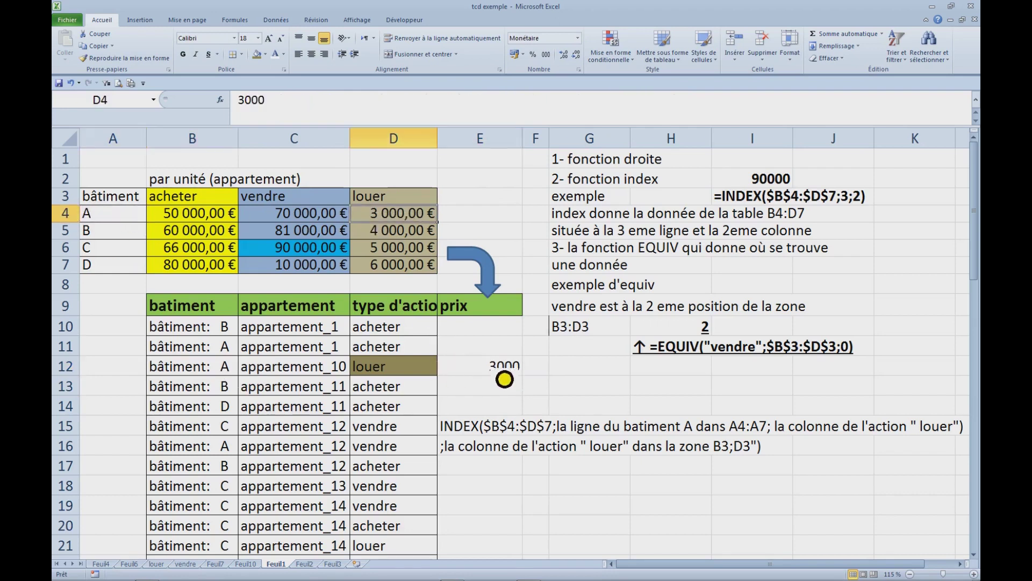
left_click(504, 371)
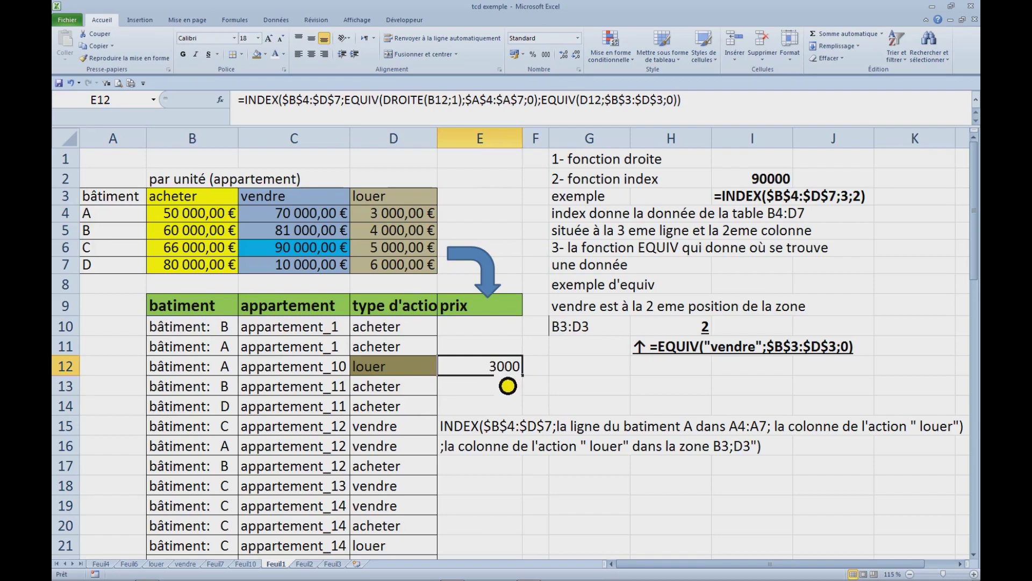
Step: Copy the lookup formula from E12 into the prix cells E10 and E11
key("ctrl+c")
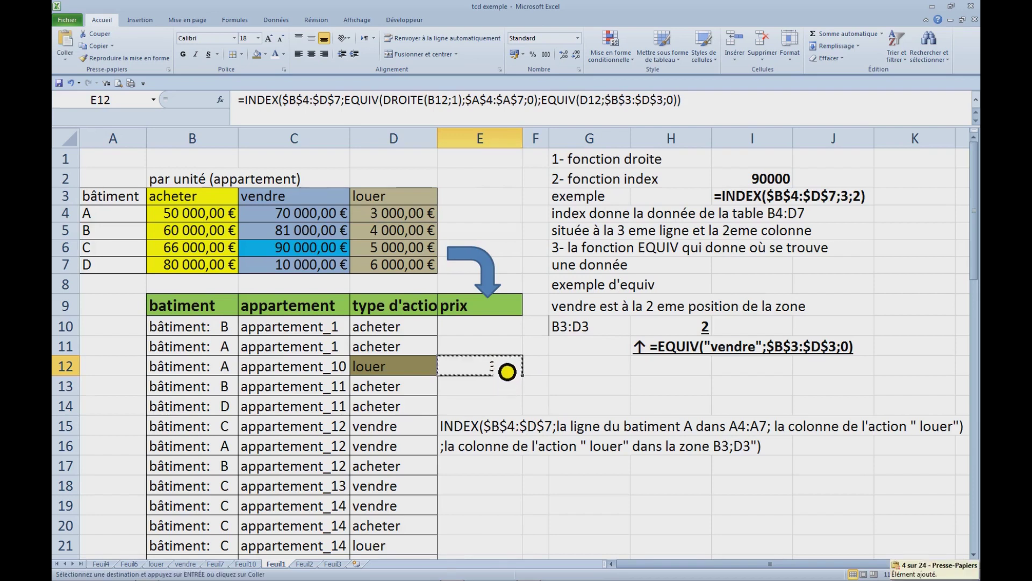
left_click(502, 353)
left_click(491, 333)
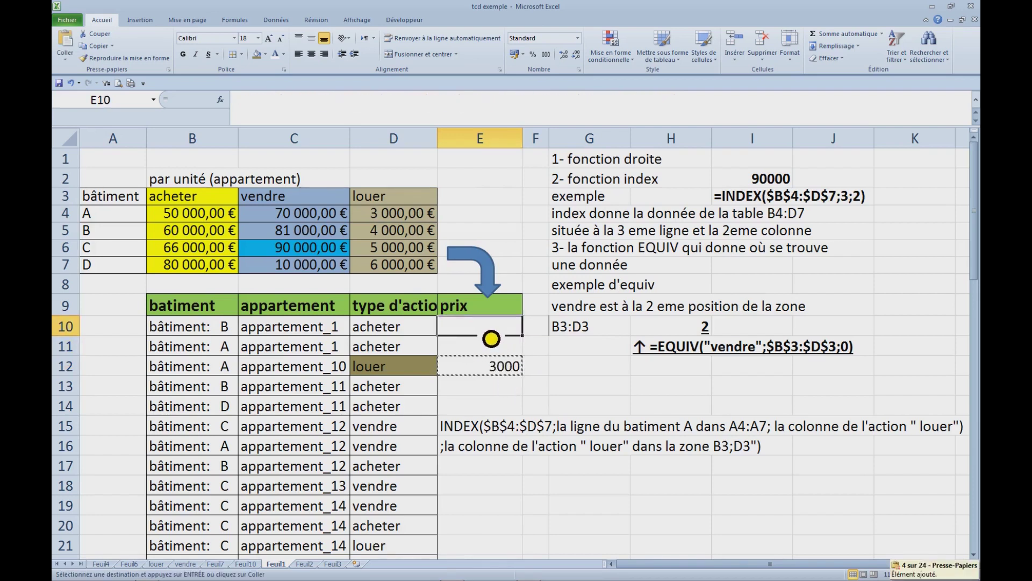
key("ctrl+v")
left_click(502, 352)
key("ctrl+v")
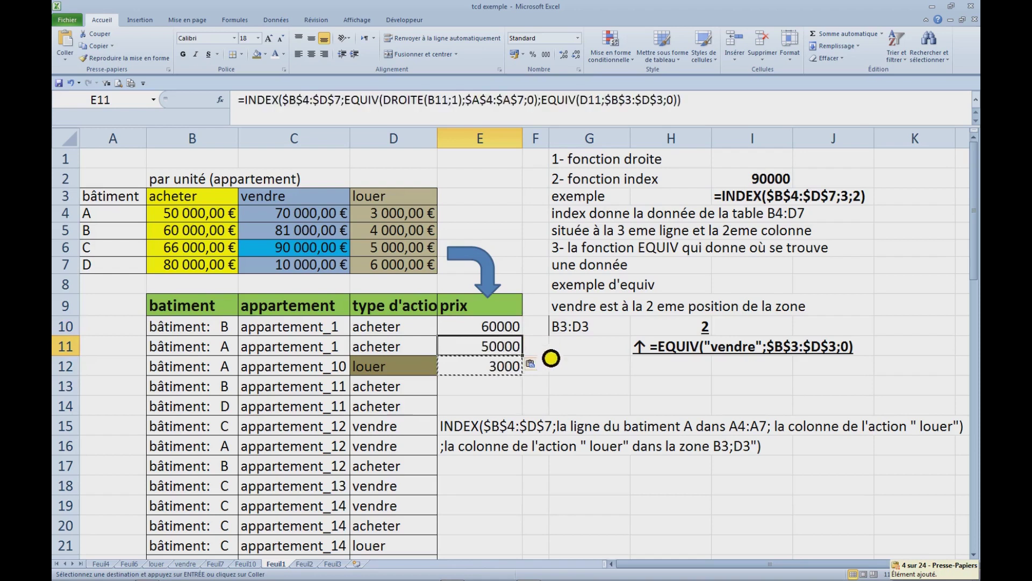
left_click_drag(505, 349, 519, 376)
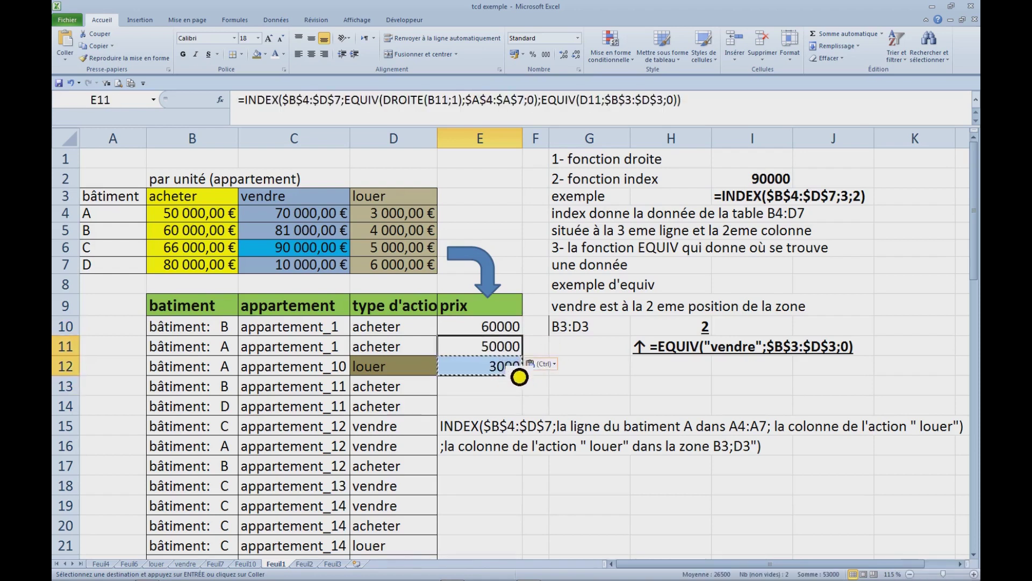
left_click(515, 371)
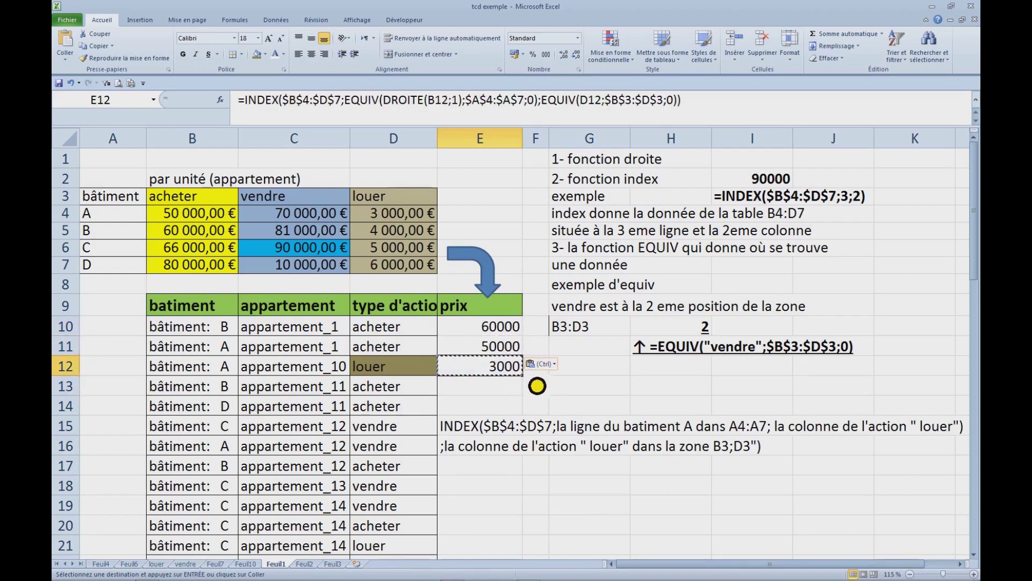
Step: Narrow column A slightly so that the tables take up less width
left_click(473, 430)
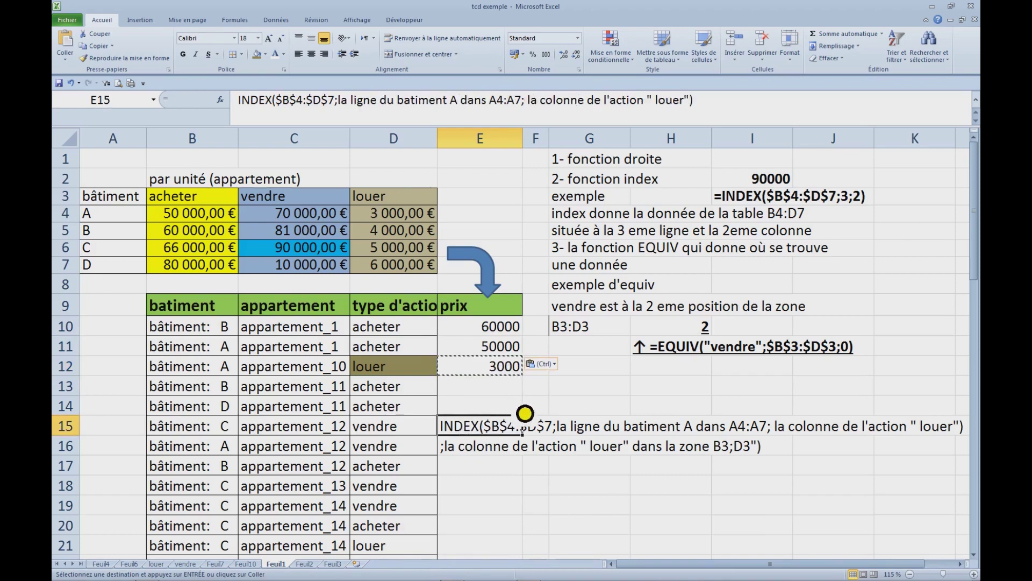
scroll(579, 426, "down", 1)
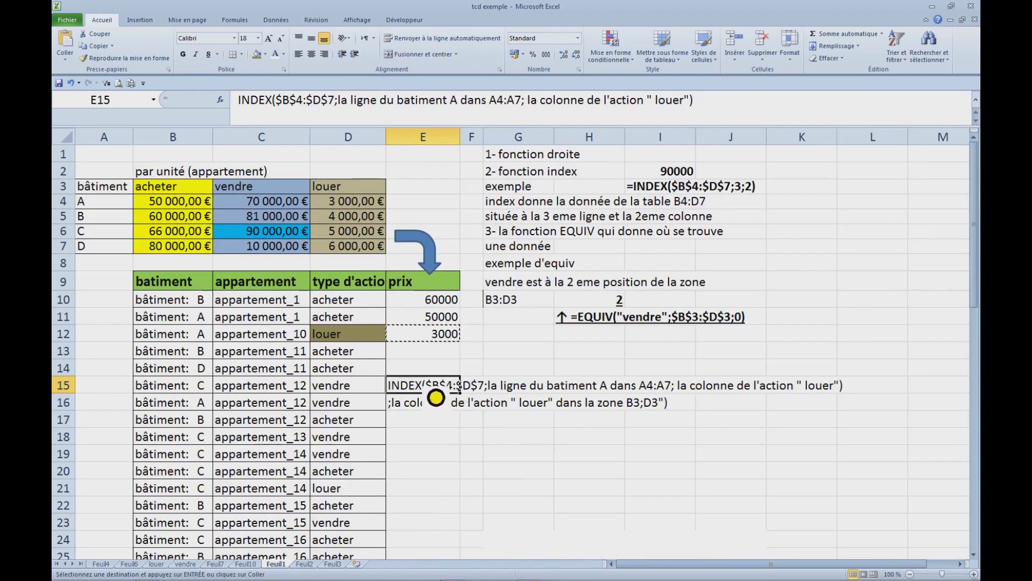
left_click(119, 138)
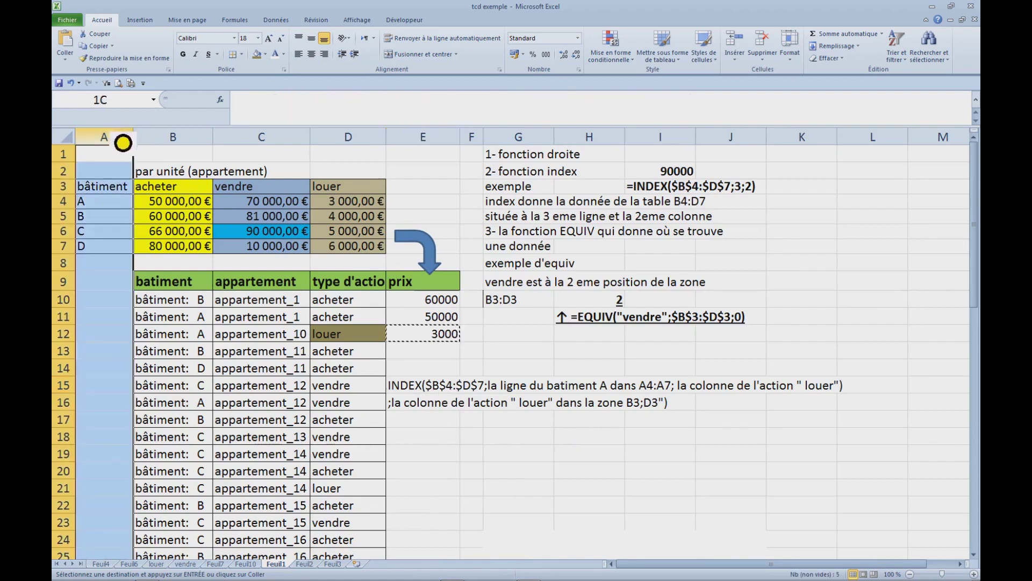
left_click_drag(147, 141, 131, 143)
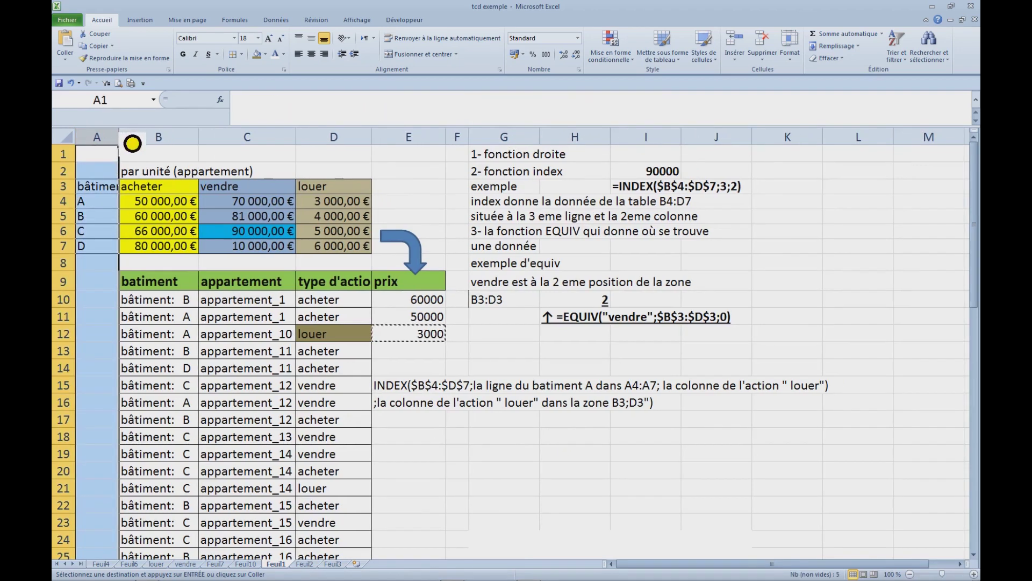
Step: Set the font size of the price table's headers in A3:D3 to 14
left_click(111, 190)
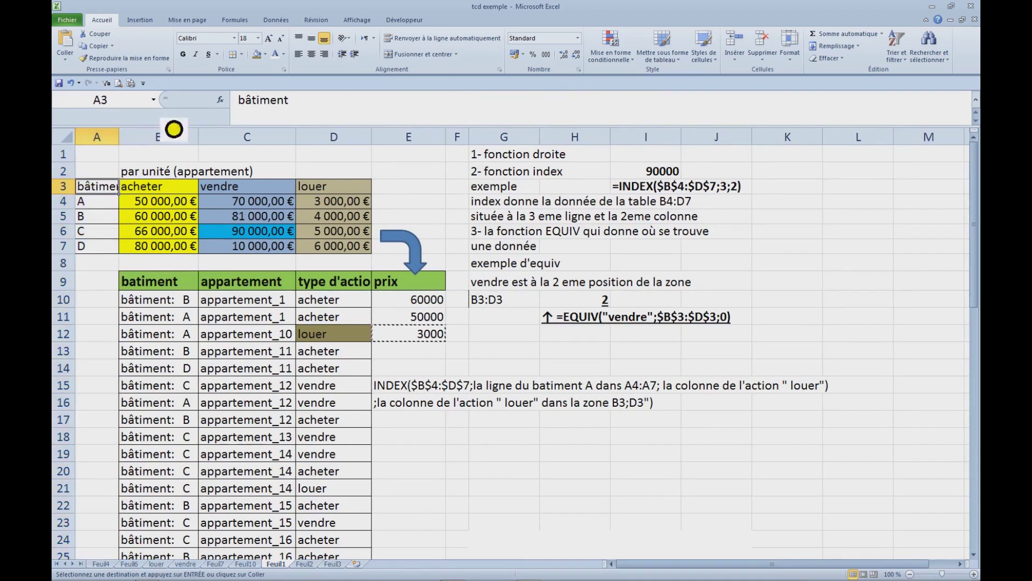
left_click(281, 39)
left_click(281, 39)
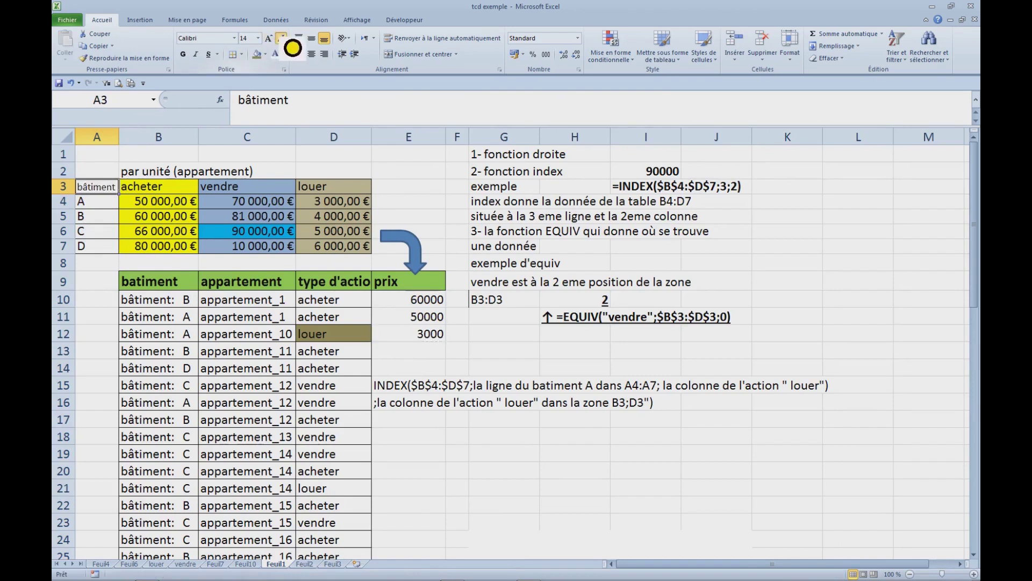
left_click_drag(91, 188, 334, 192)
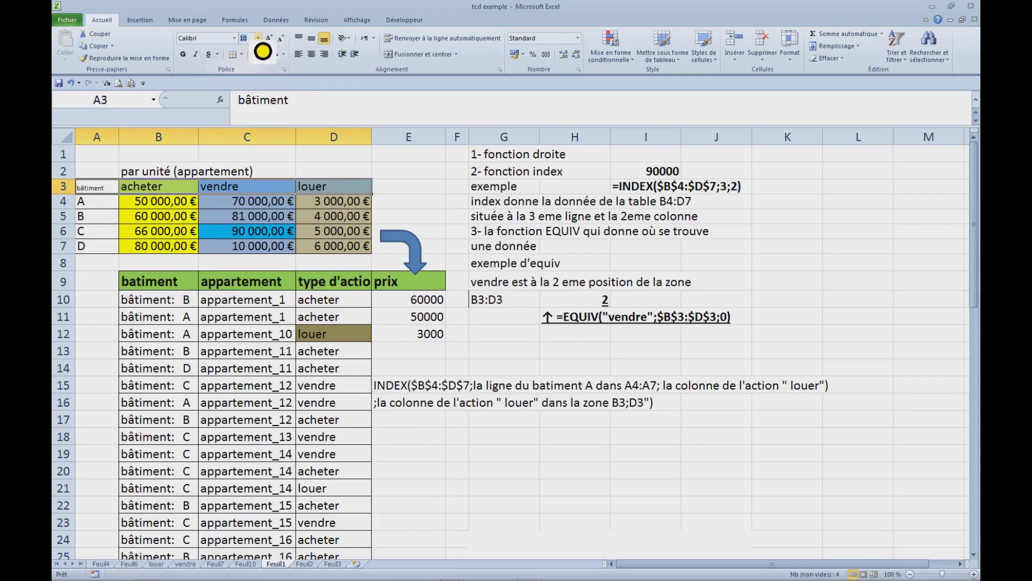
key("Return")
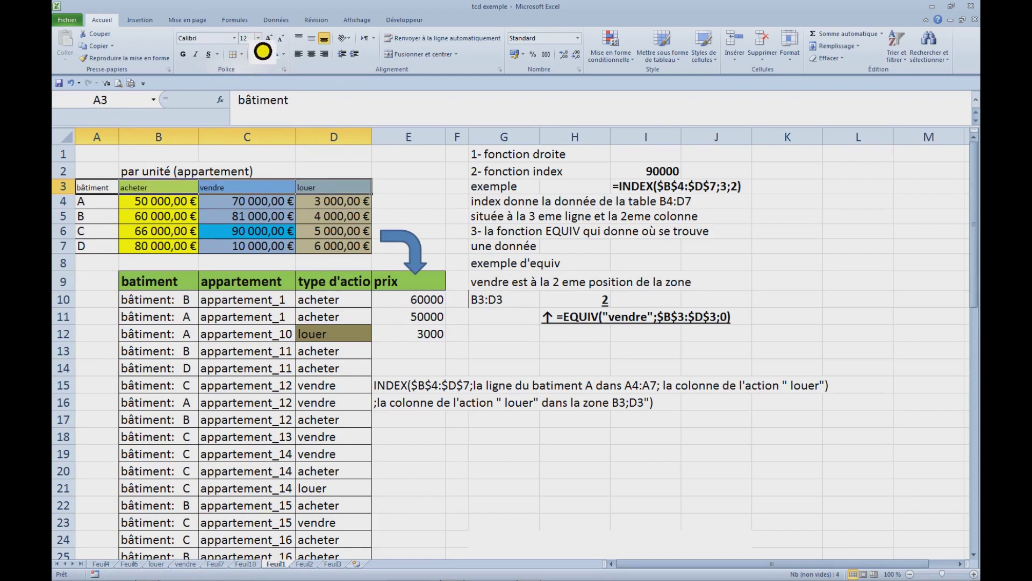
left_click(258, 39)
type("14")
key("Return")
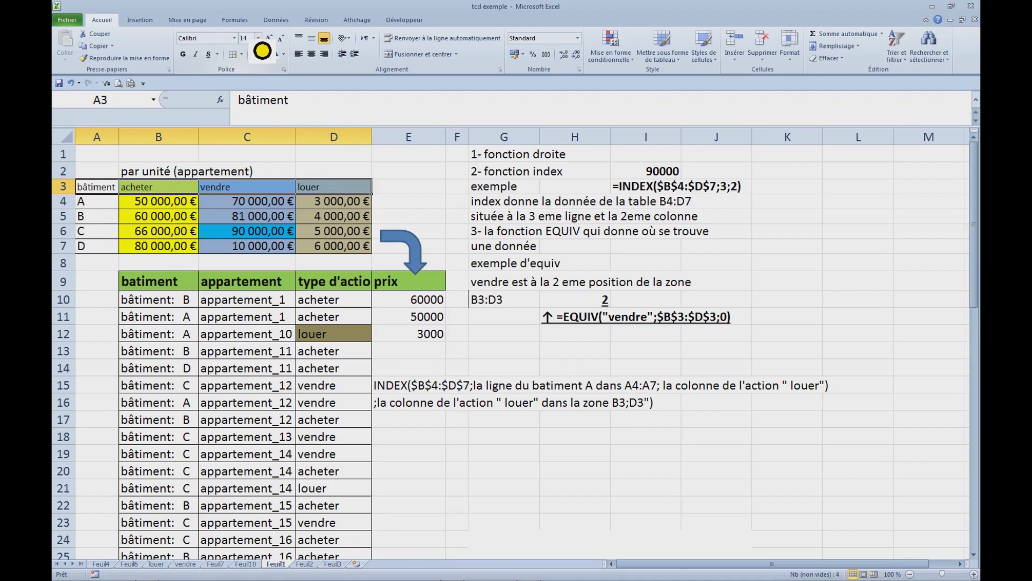
Step: Reduce the font size of the batiment, appartement and type d'action headers in B9:D9 by two steps
left_click(152, 304)
left_click(150, 285)
left_click(171, 336)
left_click(168, 300)
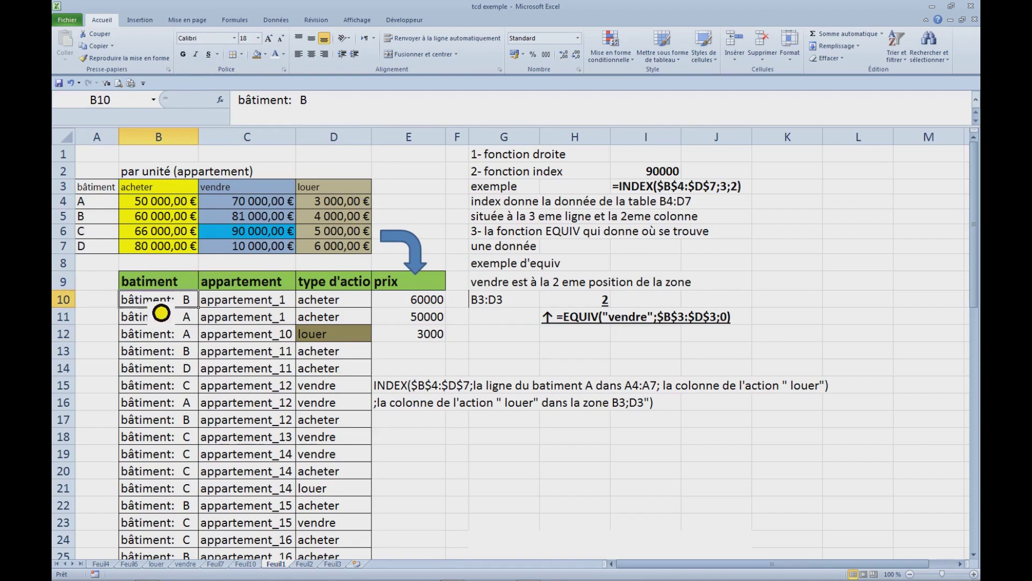
left_click_drag(158, 284, 346, 283)
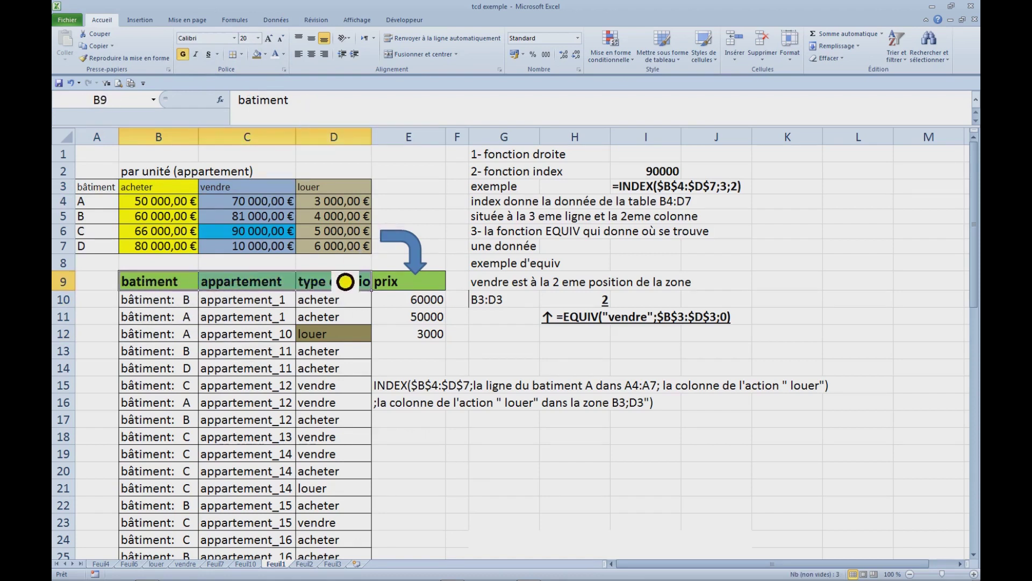
left_click(280, 38)
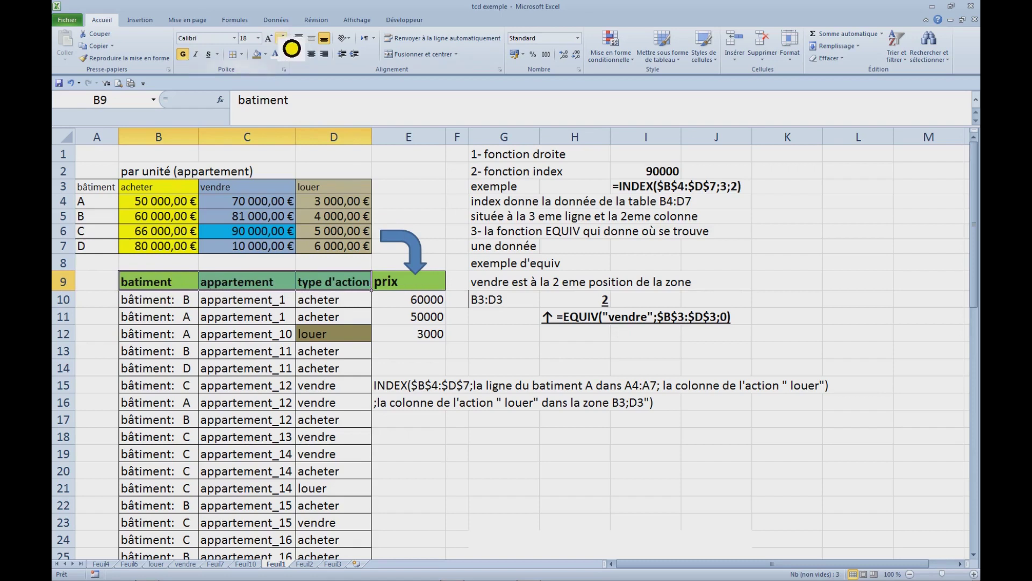
left_click(281, 38)
Step: Move the two-line INDEX explanation from E15:E16 to G13:G14
left_click(401, 389)
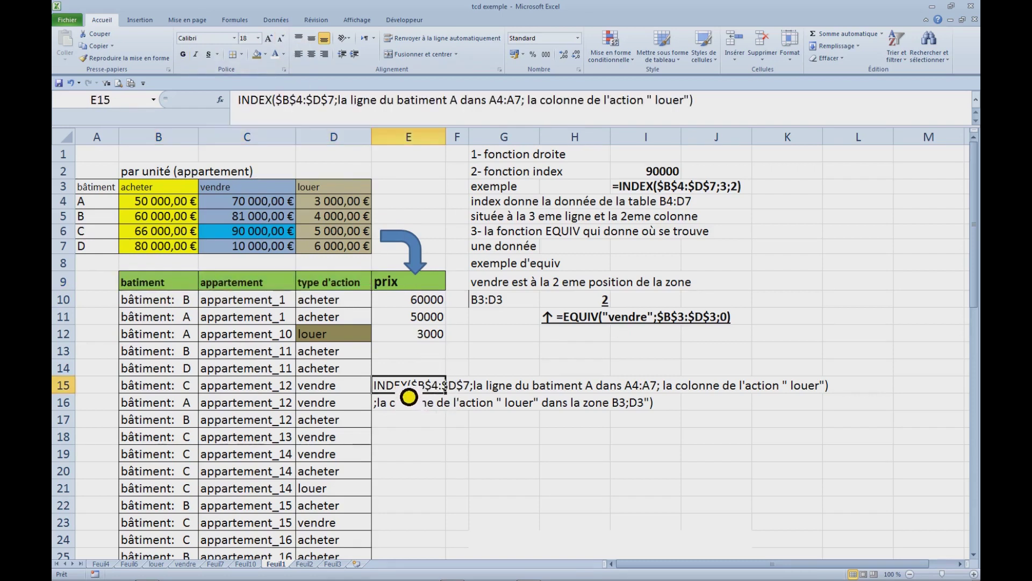
left_click_drag(409, 396, 524, 368)
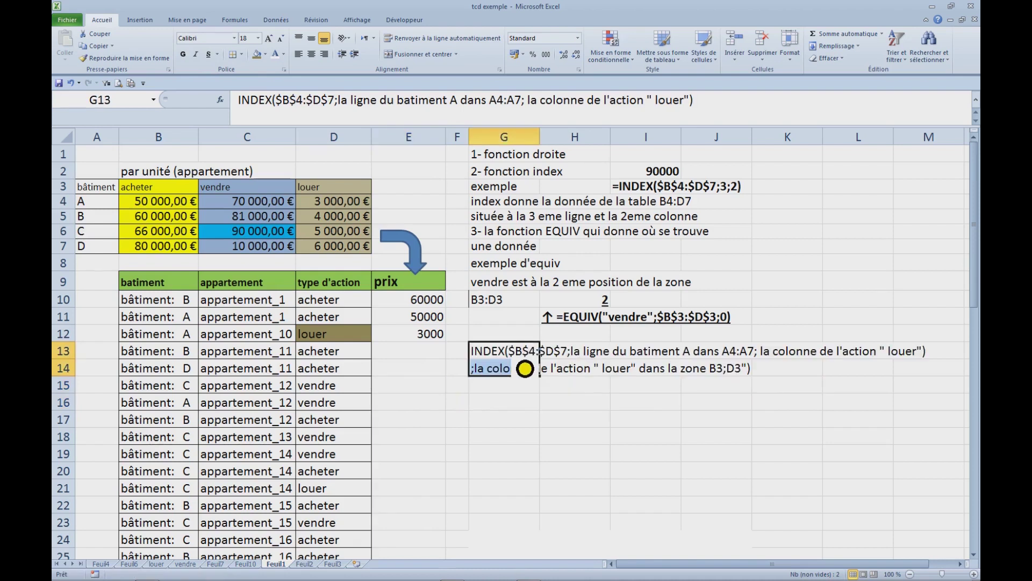
left_click(537, 408)
Step: Fill cells E12, G13 and G14 with the same dark tan colour as the louer cell D12
left_click(443, 339)
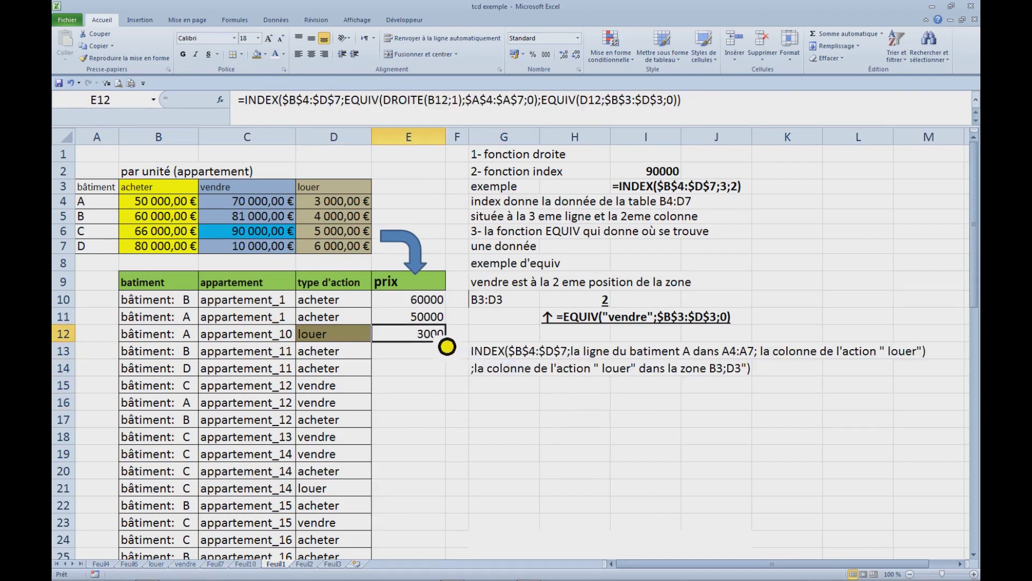
left_click(491, 352, "shift")
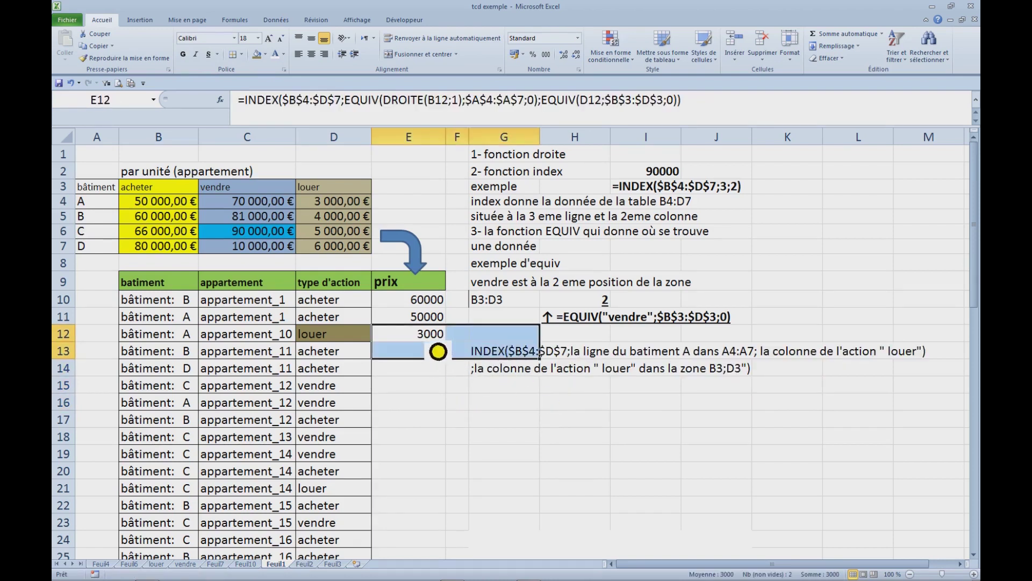
left_click(503, 352, "ctrl")
left_click(506, 369, "ctrl")
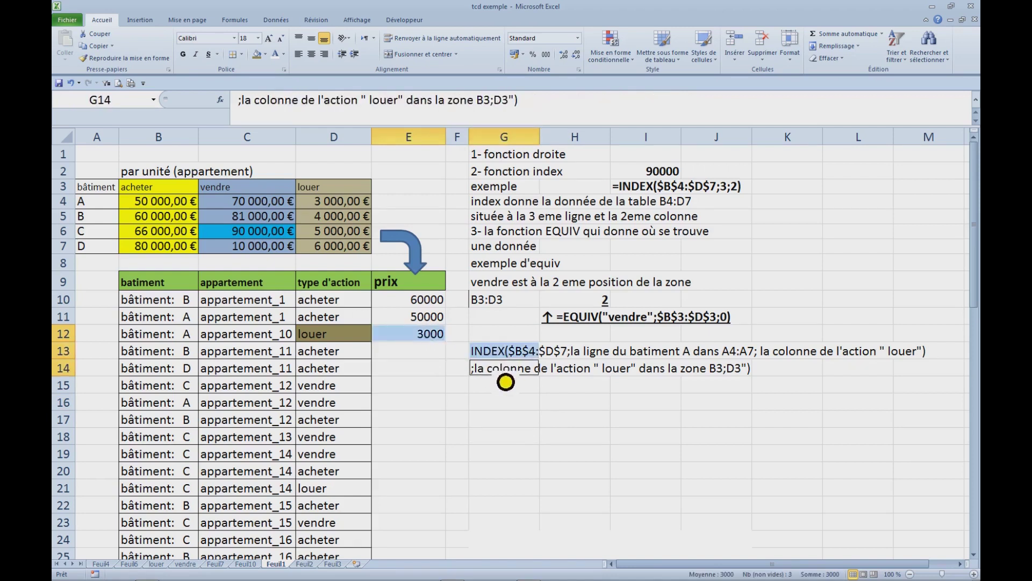
left_click(258, 54)
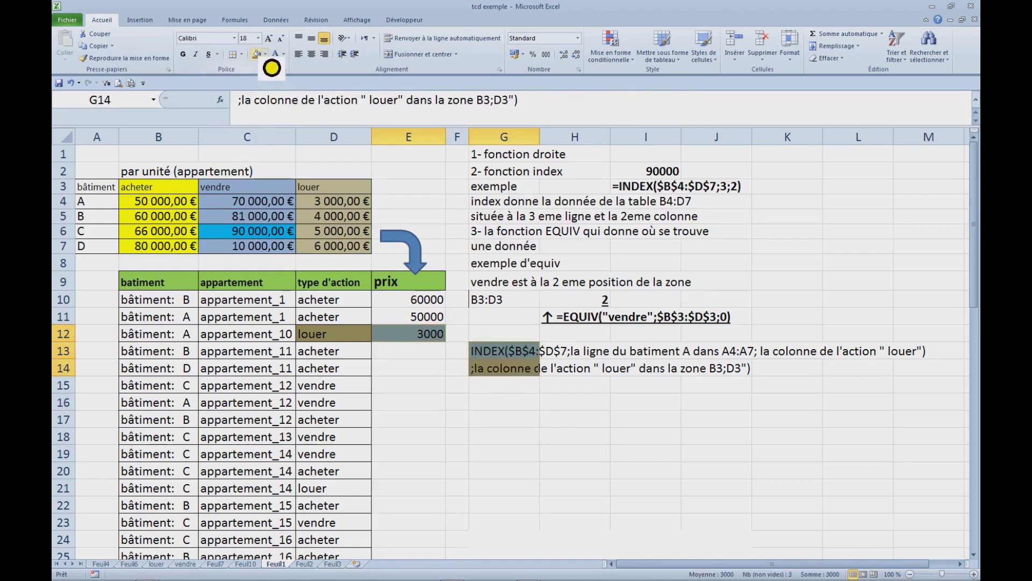
left_click(265, 54)
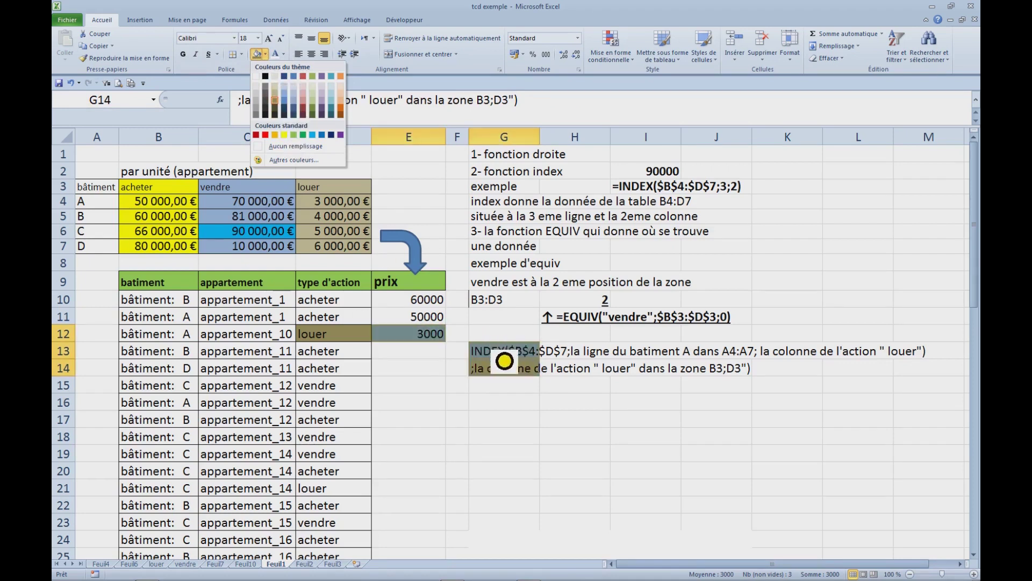
Step: Format the result cell E12 and the explanation block G13:M14 with a black fill and white text
left_click(504, 353)
left_click(506, 353)
left_click_drag(521, 366, 922, 385)
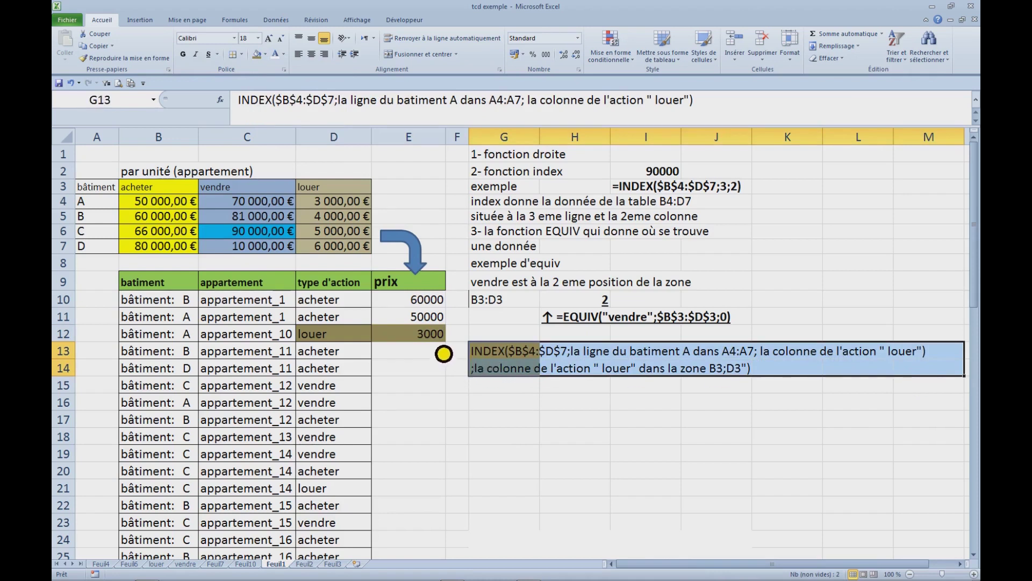
left_click(427, 337)
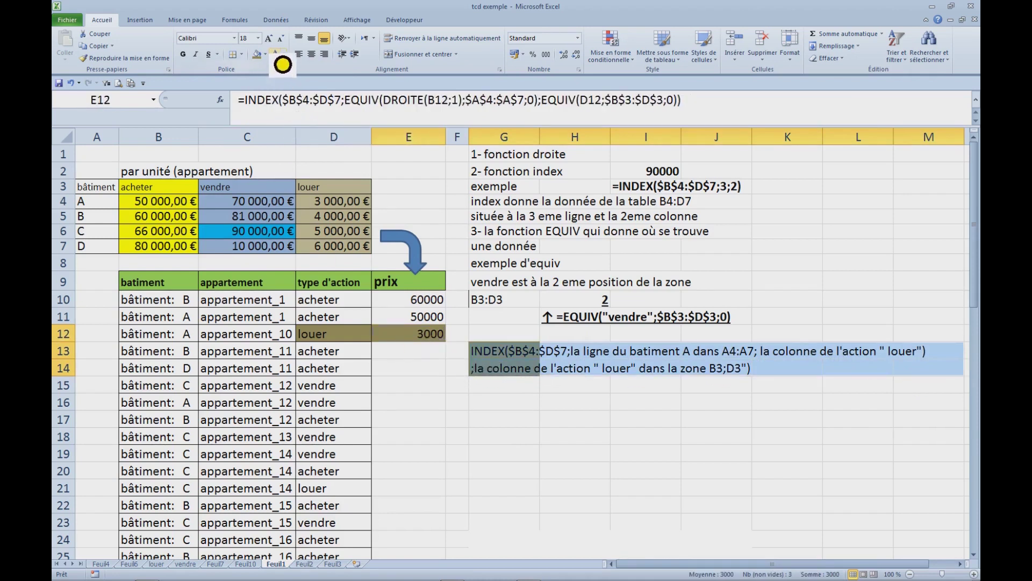
left_click(266, 55)
left_click(278, 72)
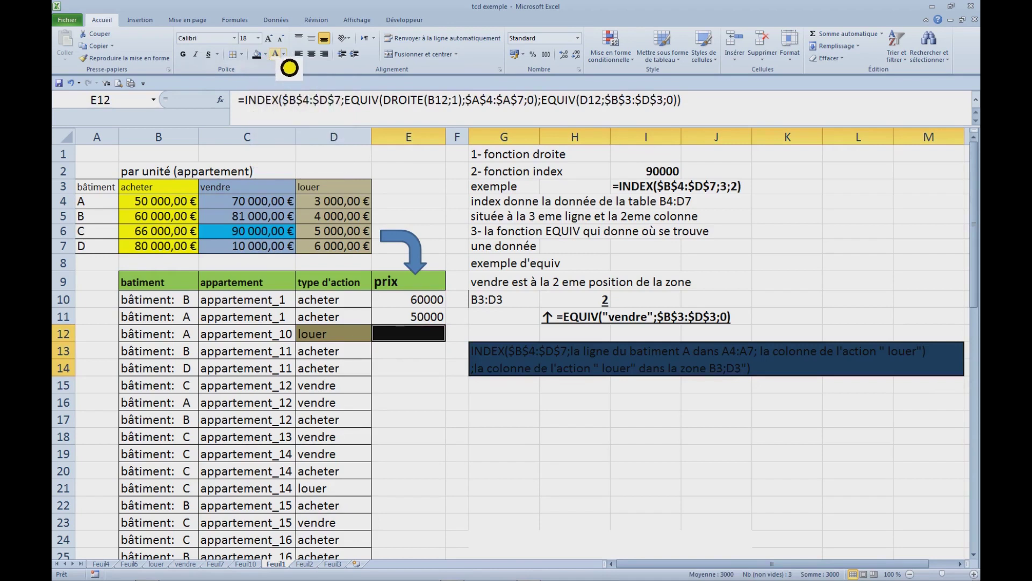
left_click(562, 404)
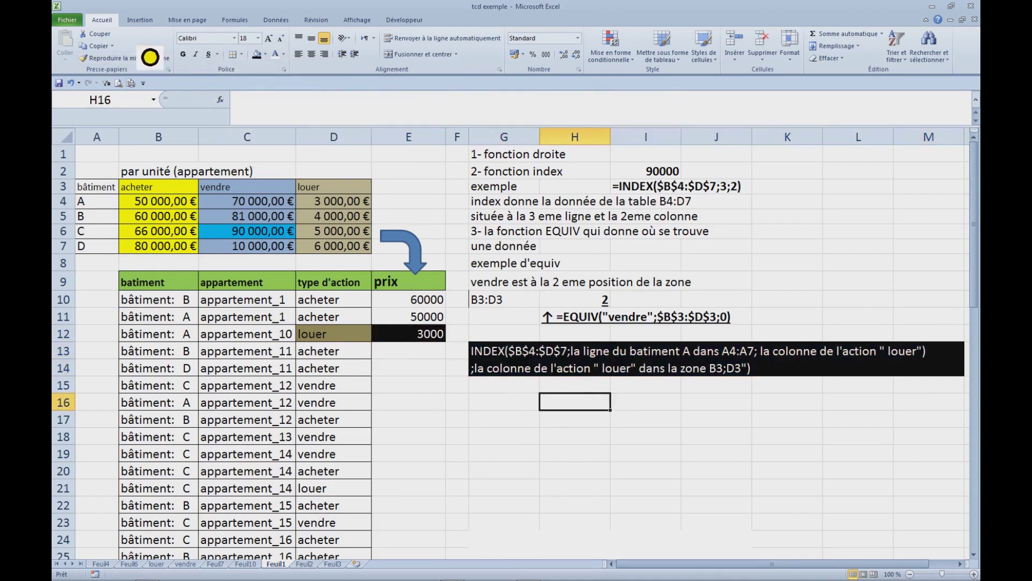
Step: Draw an arrow about 0.64 by 0.71 cm from the explanation in G13 to cell E12 and give it the thick black line style
left_click(139, 20)
left_click(202, 54)
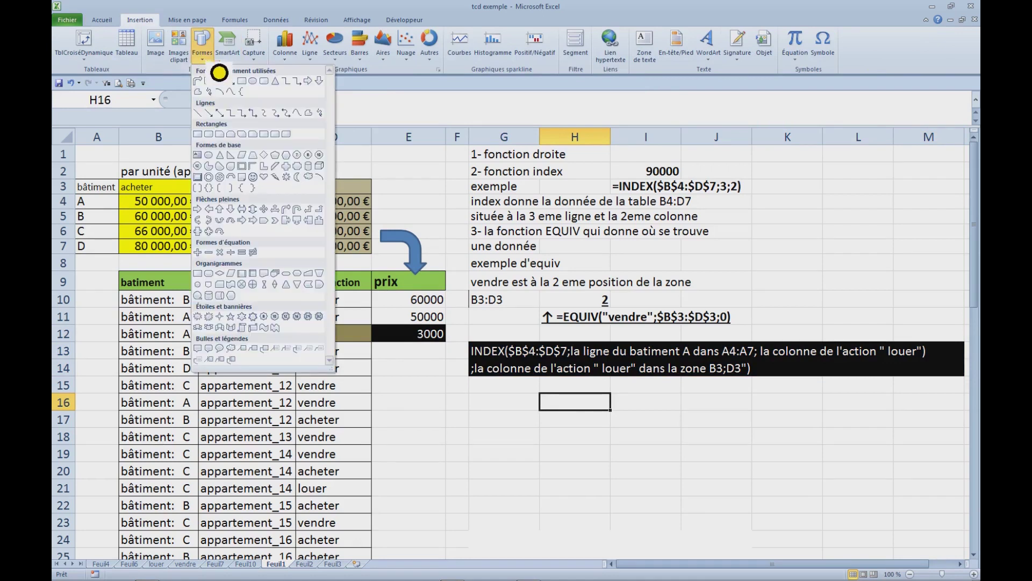
left_click(247, 88)
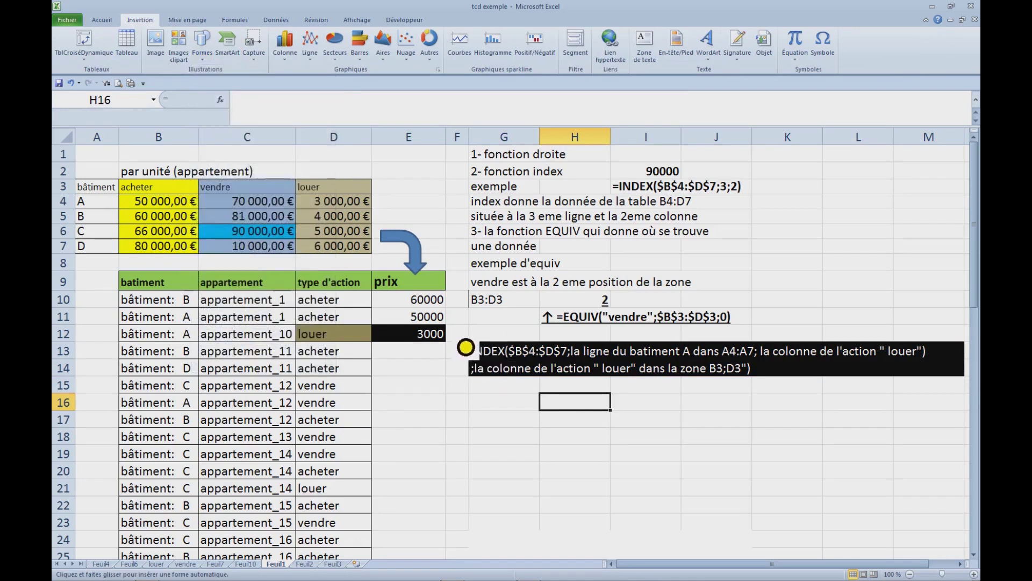
left_click_drag(450, 335, 467, 350)
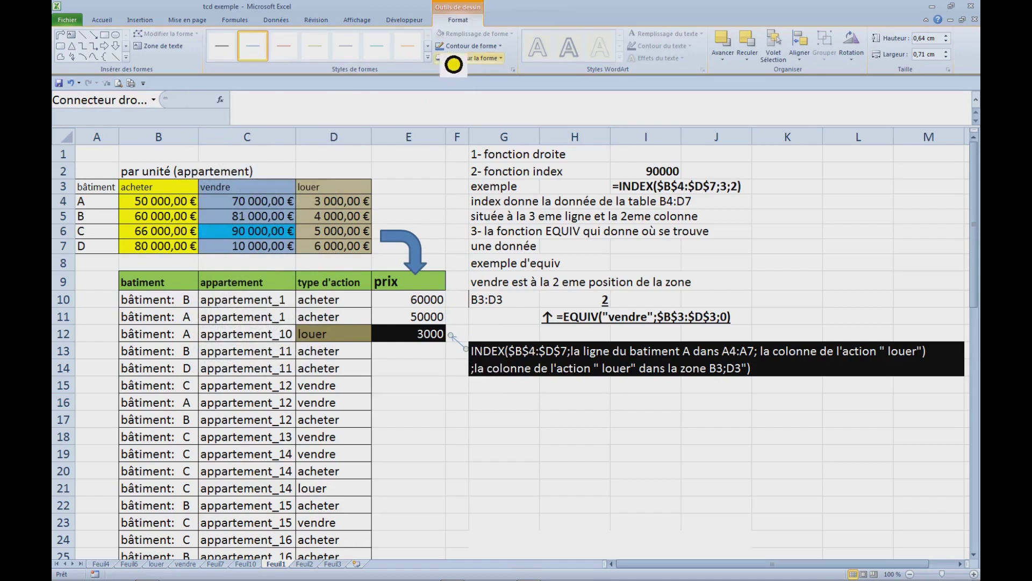
left_click(428, 58)
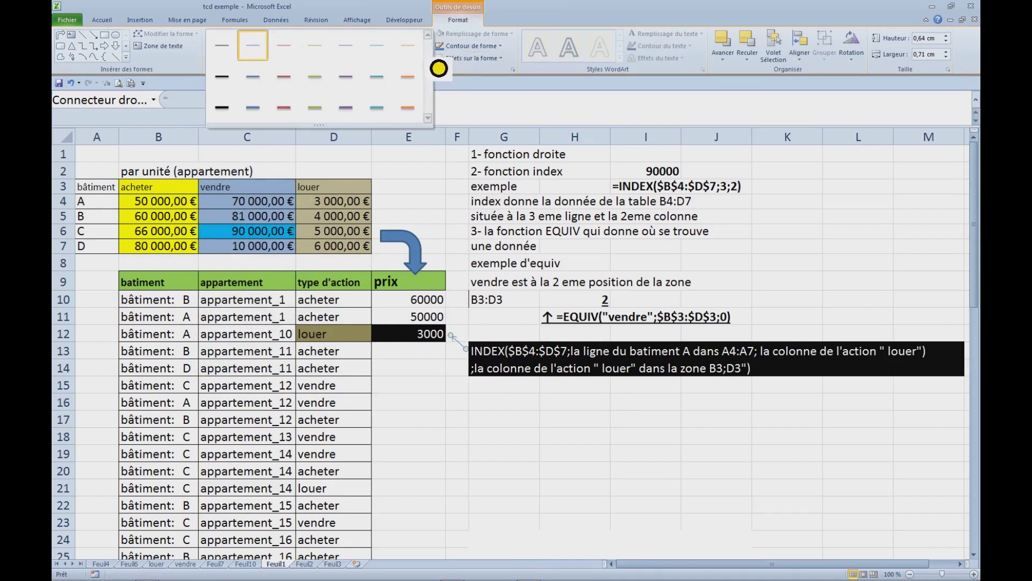
left_click(232, 114)
left_click(645, 443)
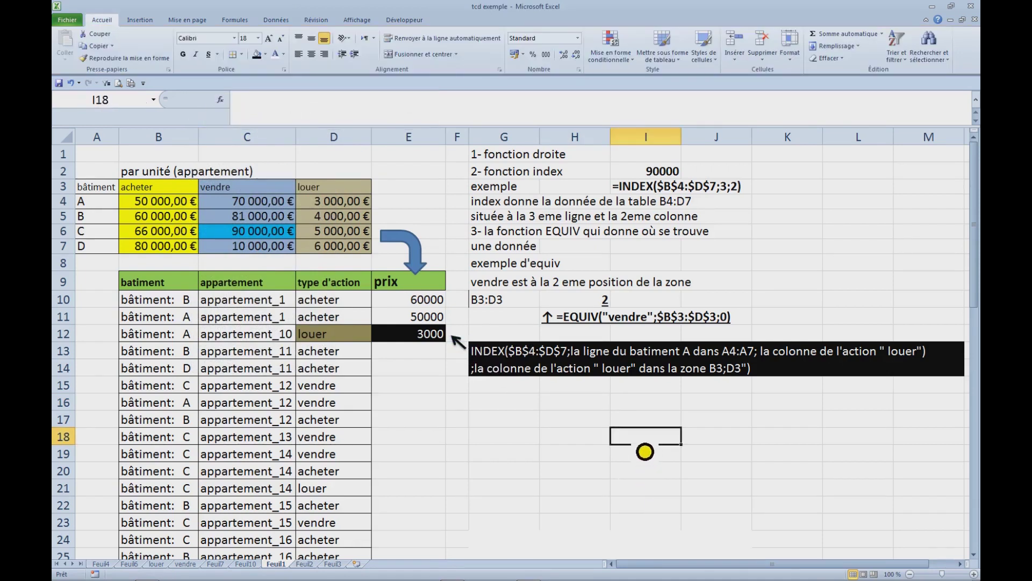
scroll(570, 447, "up", 1, "ctrl")
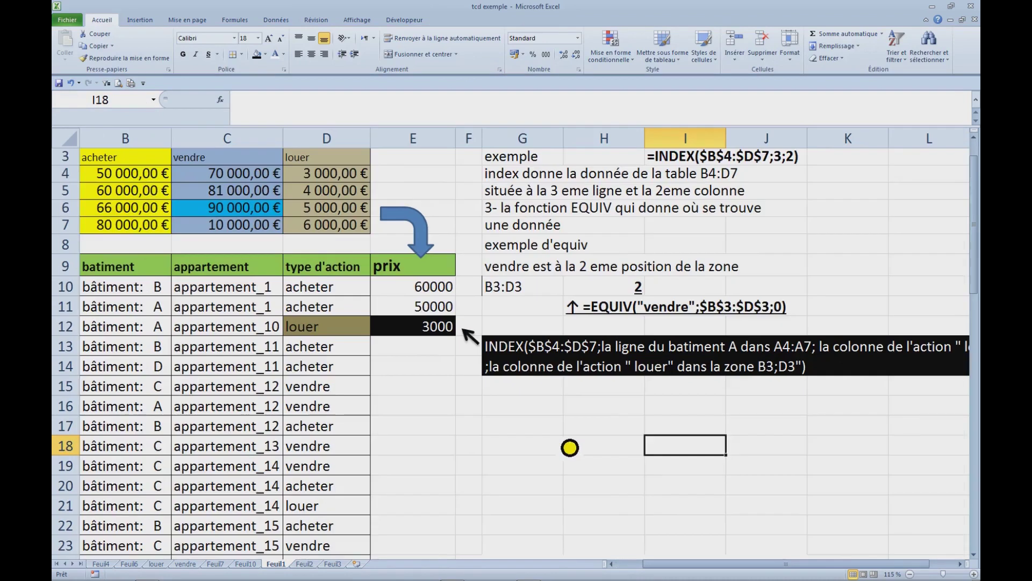
scroll(570, 447, "down", 1, "ctrl")
left_click_drag(819, 565, 857, 570)
scroll(660, 500, "up", 1, "ctrl")
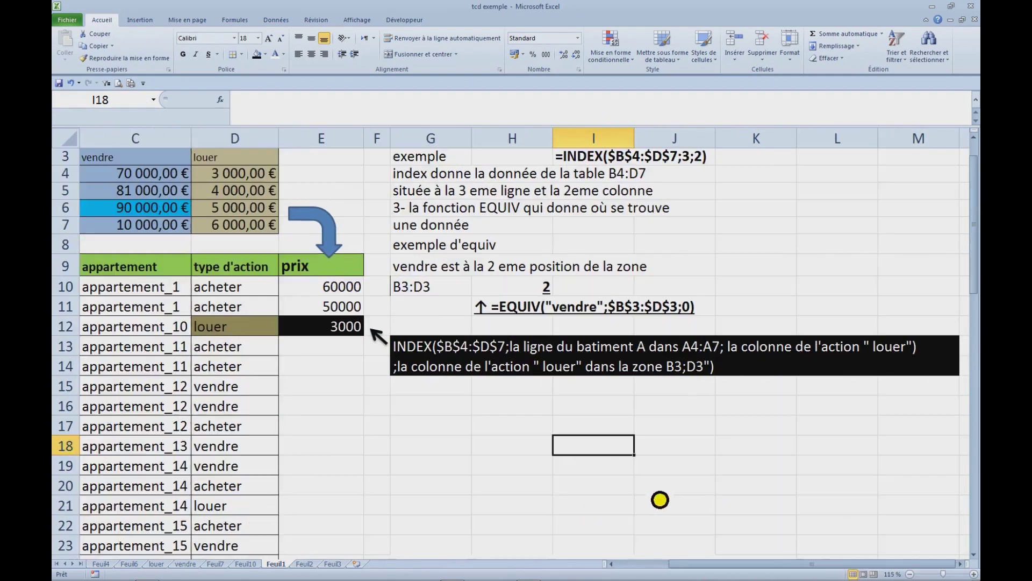
Step: Start an INDEX formula in E13 on the absolute price range $B$4:$D$7, adding two line breaks before the row argument
left_click(355, 329)
left_click(358, 387)
left_click(351, 348)
left_click(352, 370)
left_click(338, 353)
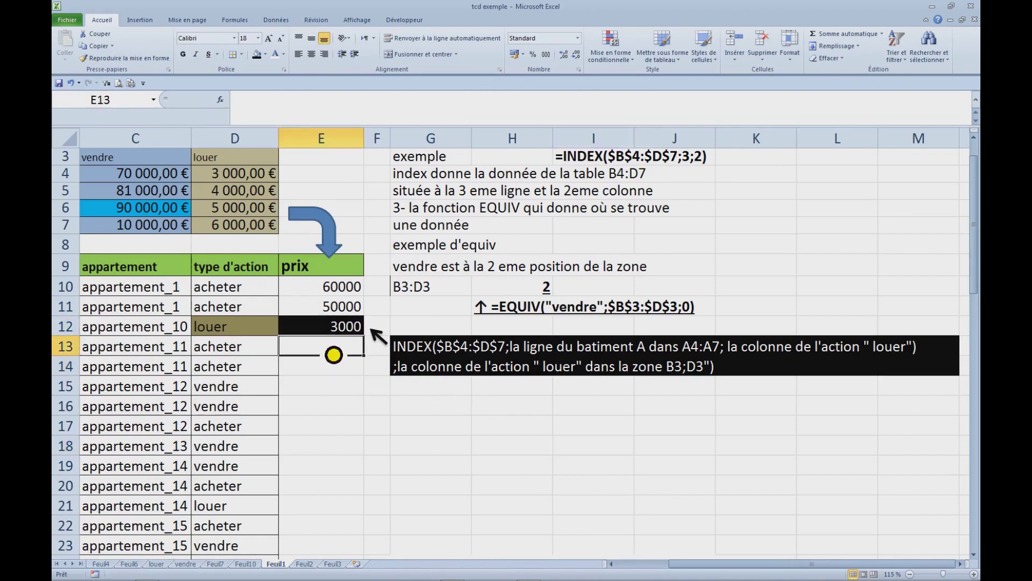
scroll(478, 429, "down", 1, "ctrl")
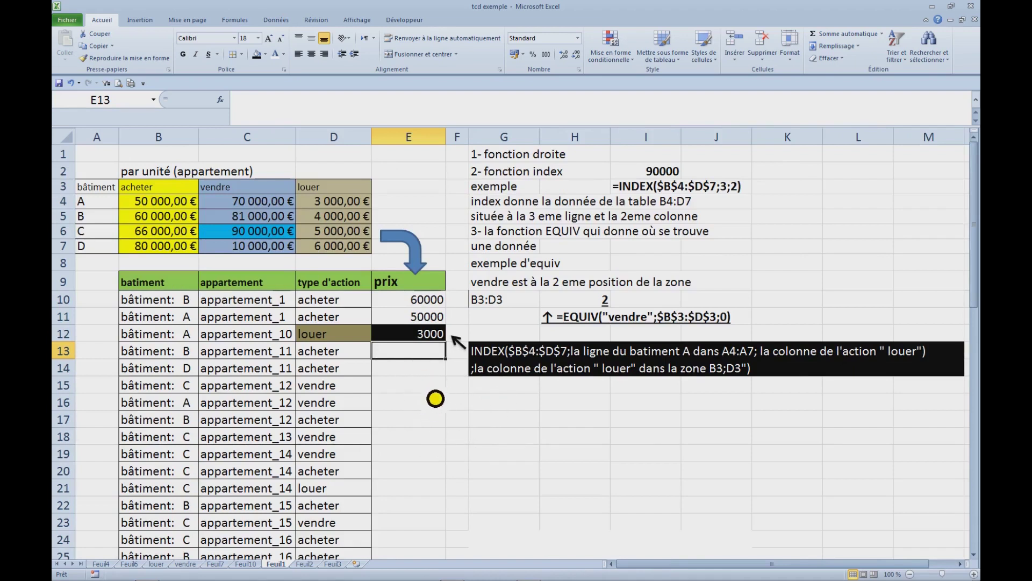
type("=index")
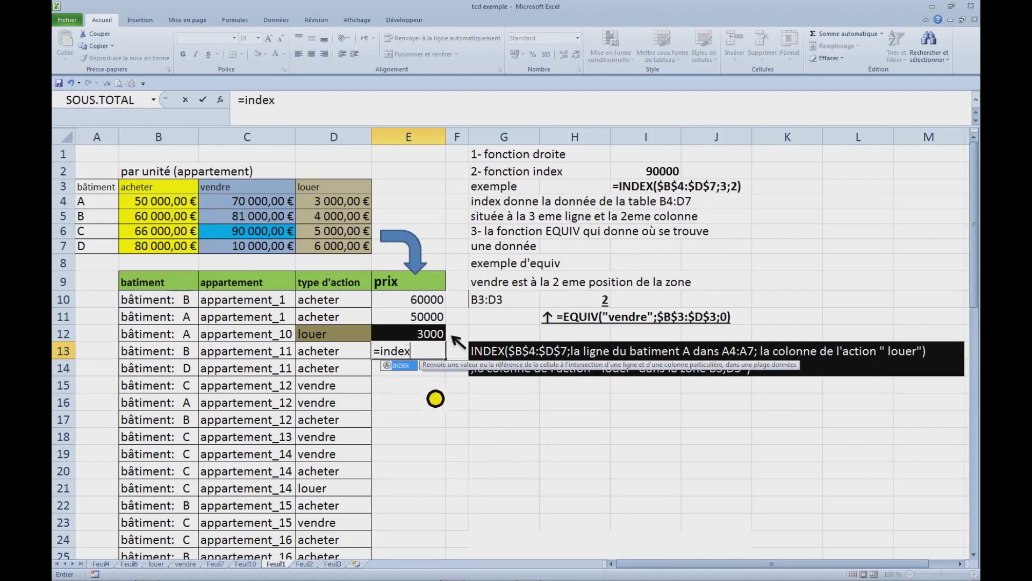
key("Tab")
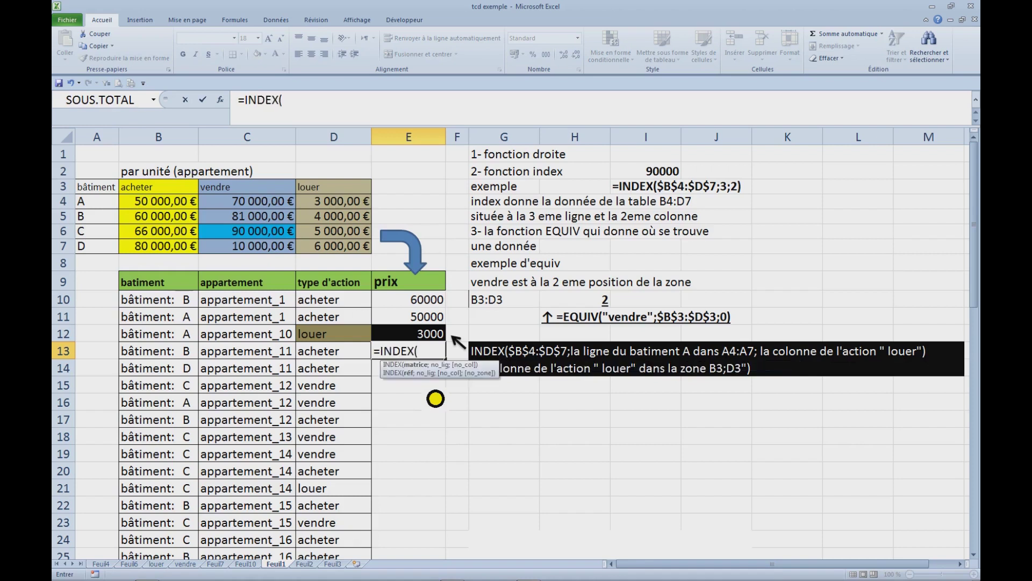
left_click_drag(168, 207, 340, 256)
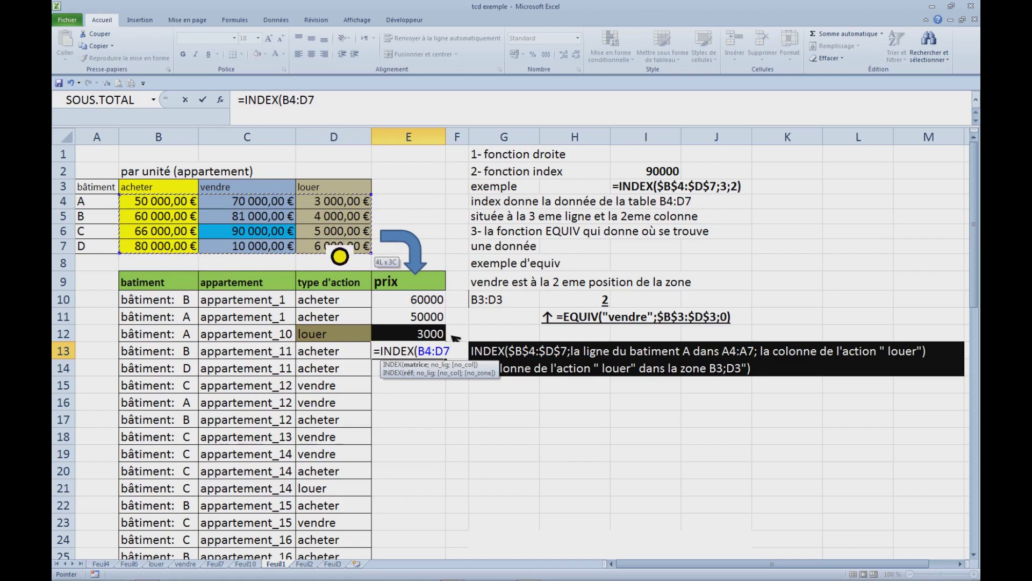
key("F4")
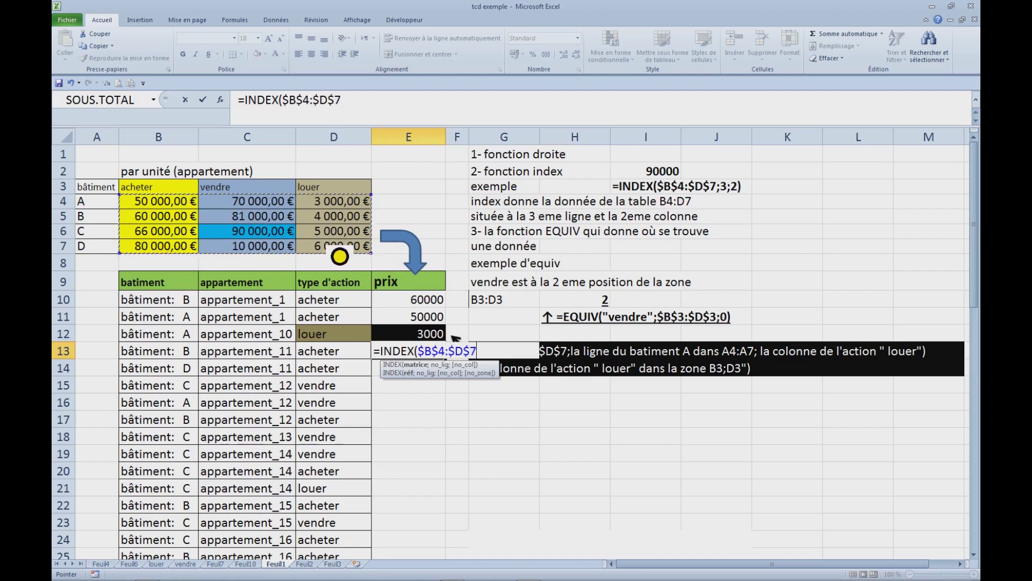
type(";")
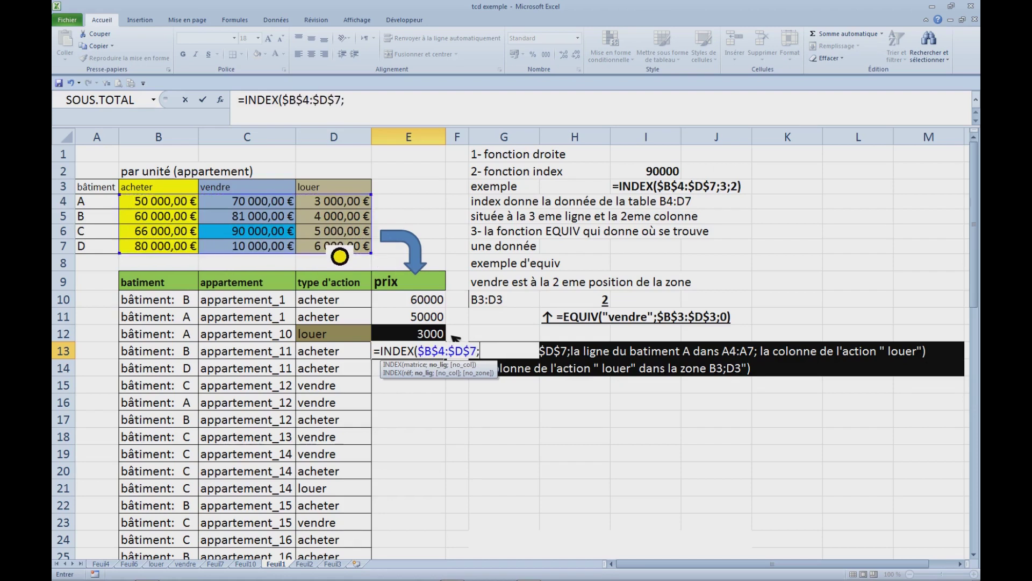
key("alt+Return")
key("alt+Return")
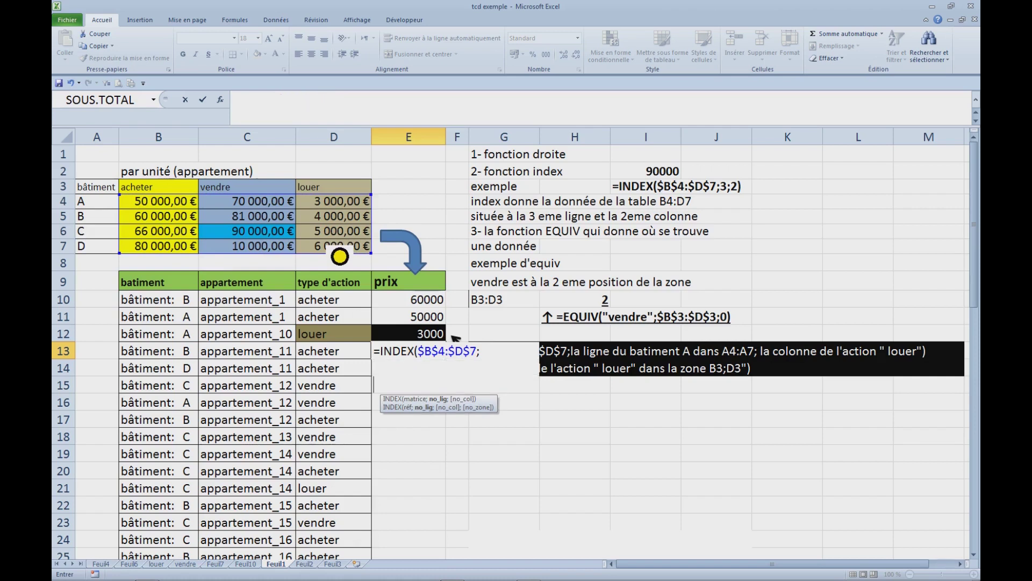
Step: Add the row argument EQUIV(DROITE(B13;1);$A$4:$A$7;0) to the INDEX formula in E13
type("equiv")
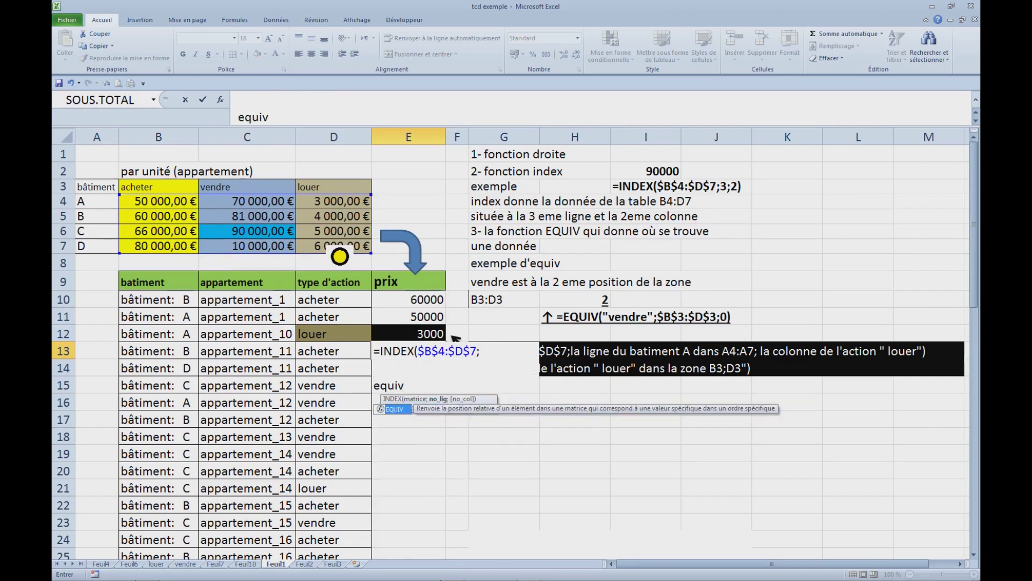
key("Tab")
type("dro")
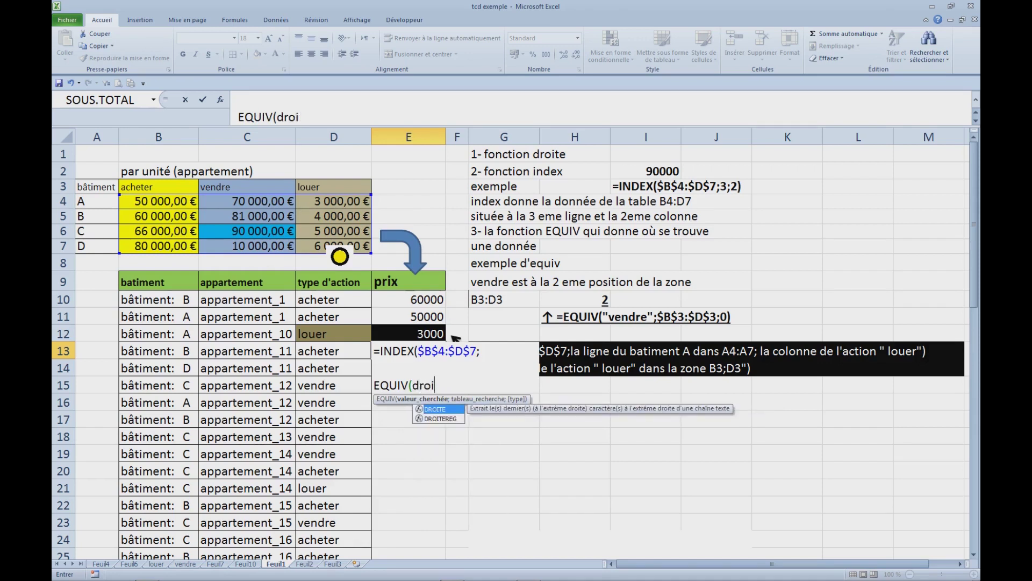
key("Tab")
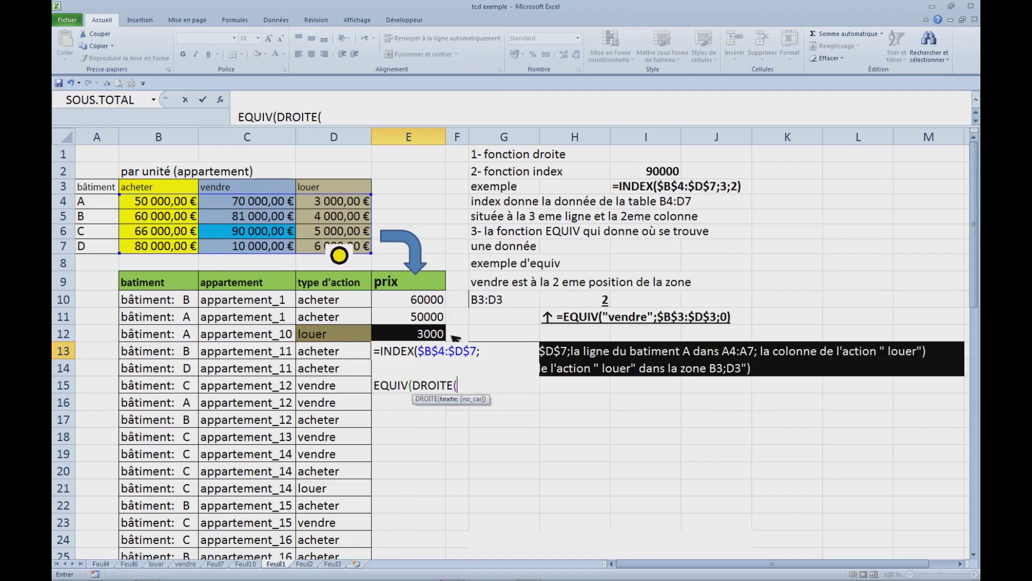
left_click(174, 356)
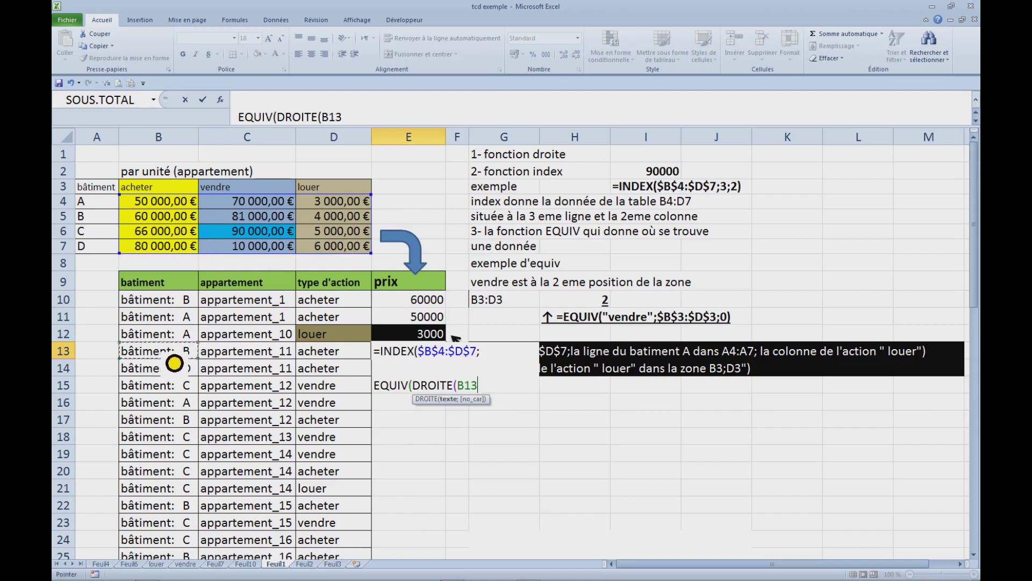
type(";1);")
left_click_drag(100, 204, 108, 254)
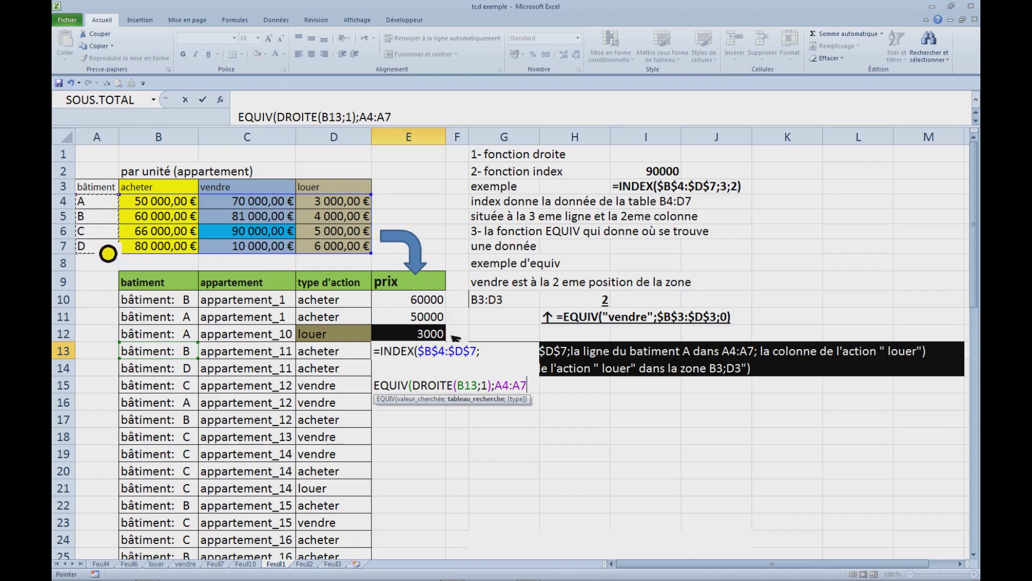
key("F4")
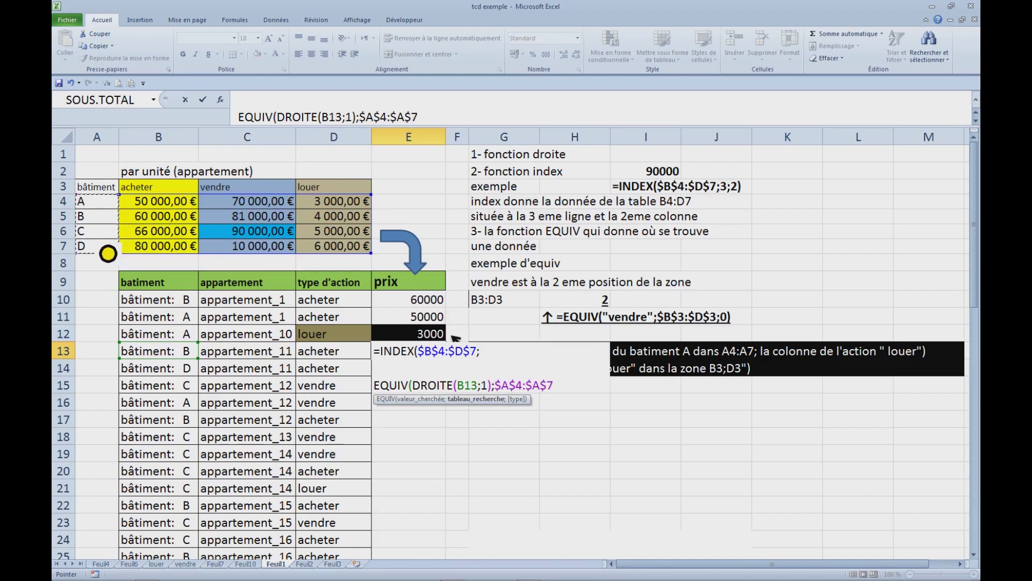
type(";0)")
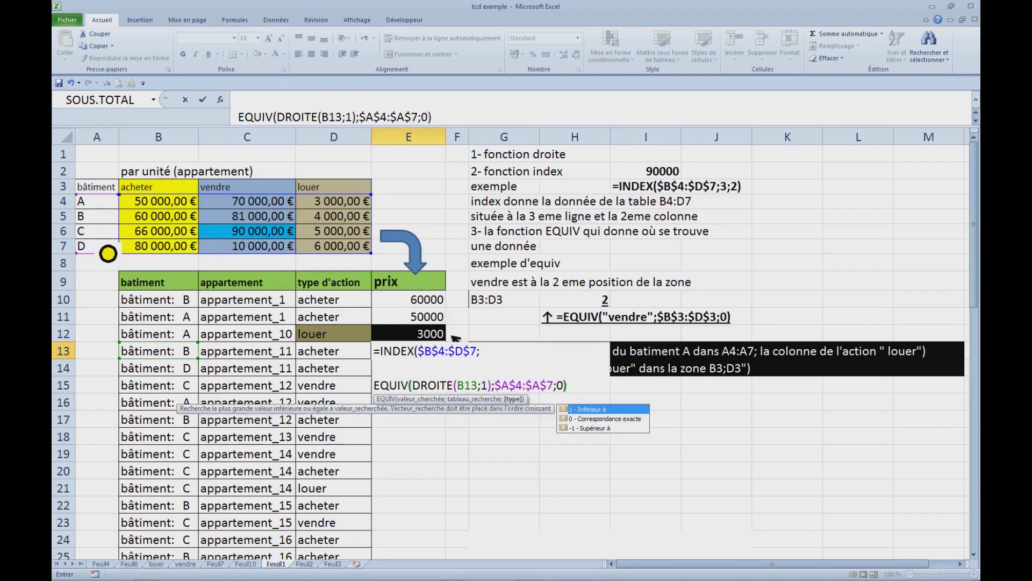
type(";")
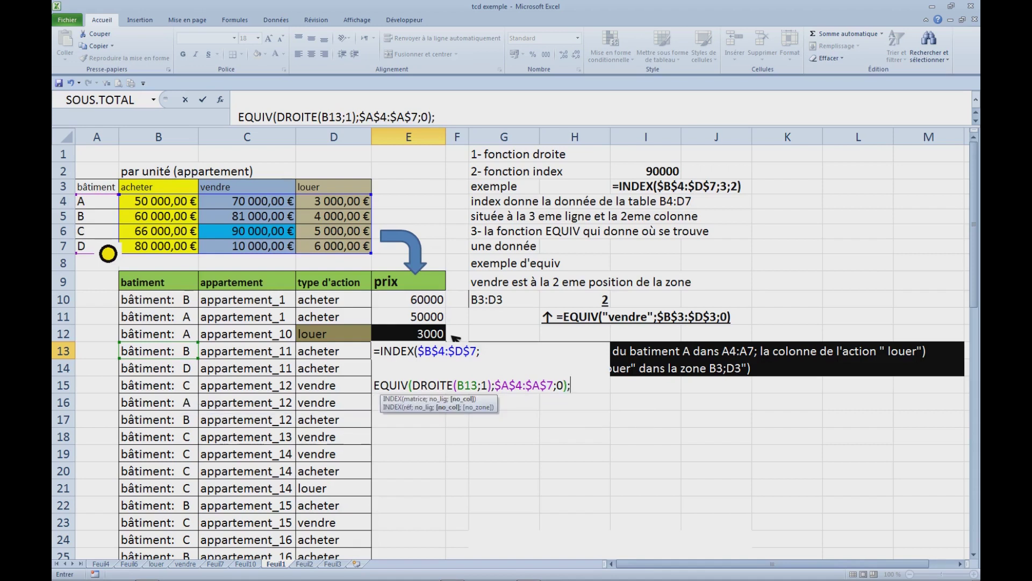
Step: Add the column argument EQUIV(D13;$B$3:$D$3;0) to the INDEX formula and enter it in E13
type("equi")
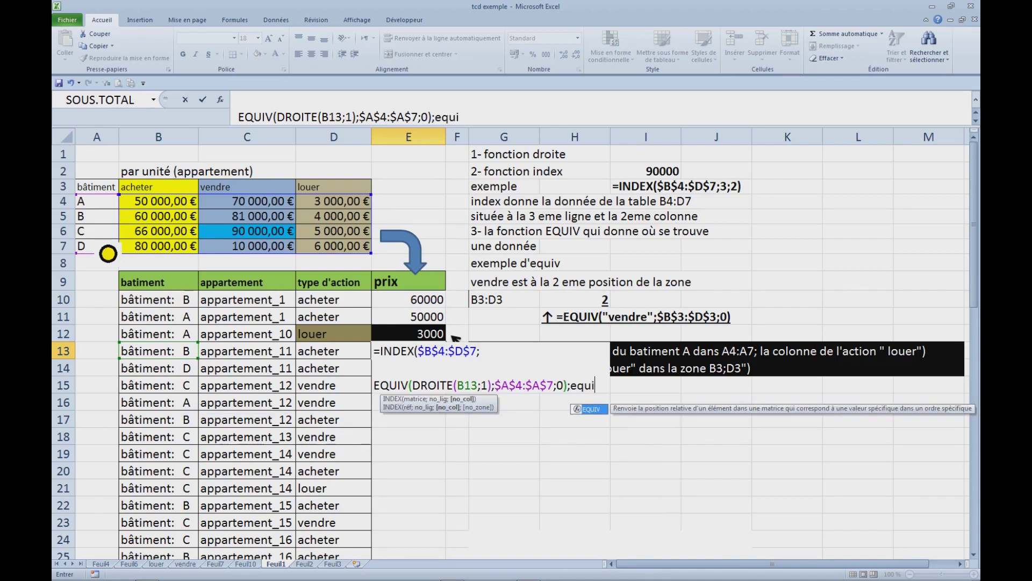
type("v")
key("Tab")
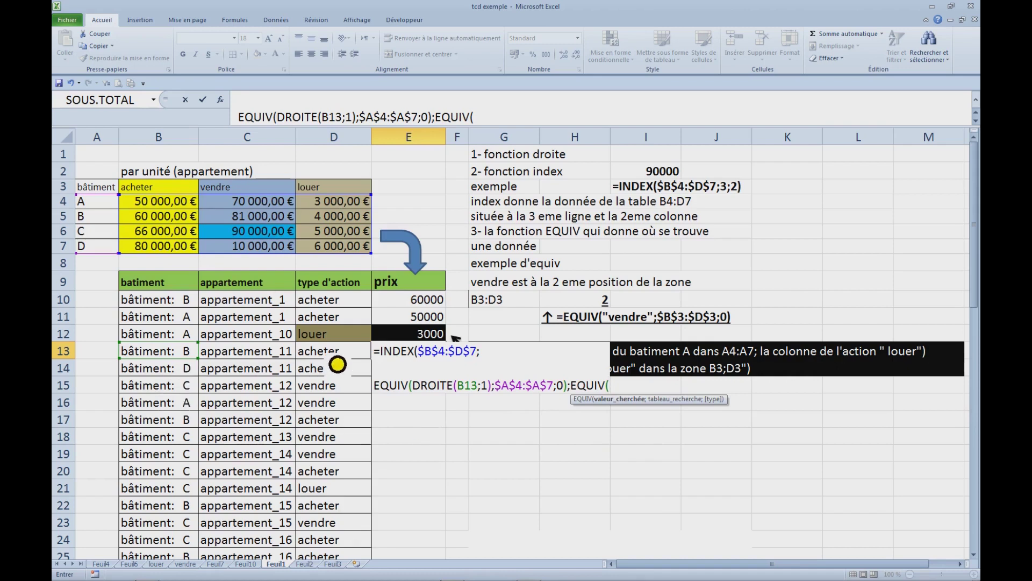
left_click(353, 356)
left_click_drag(356, 362, 336, 366)
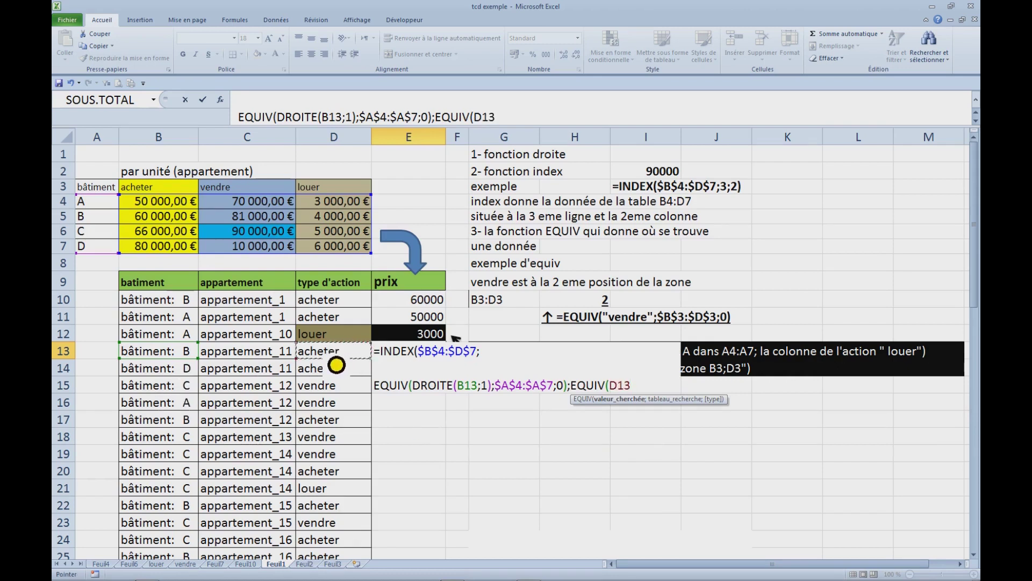
type(";")
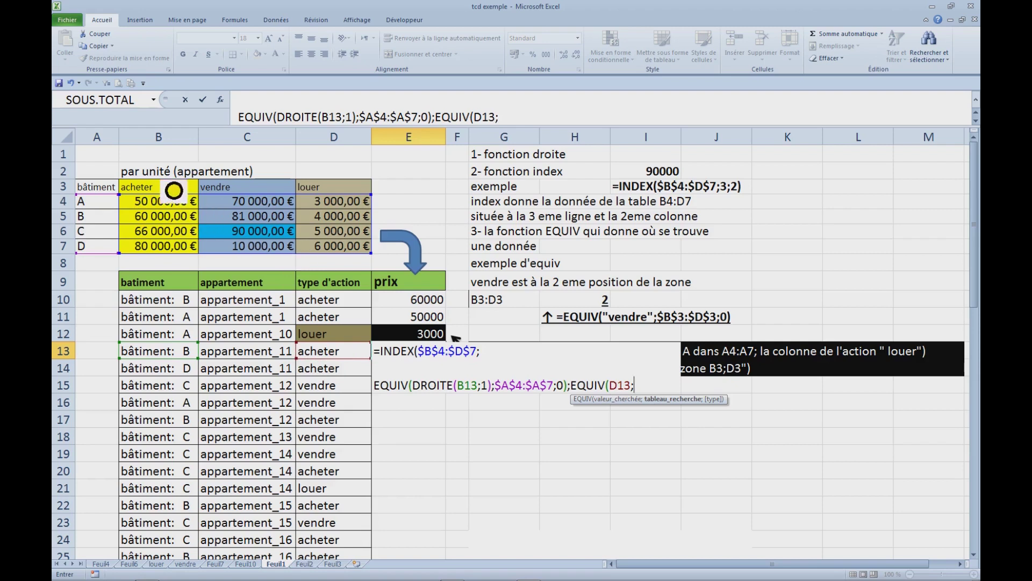
left_click_drag(170, 195, 323, 195)
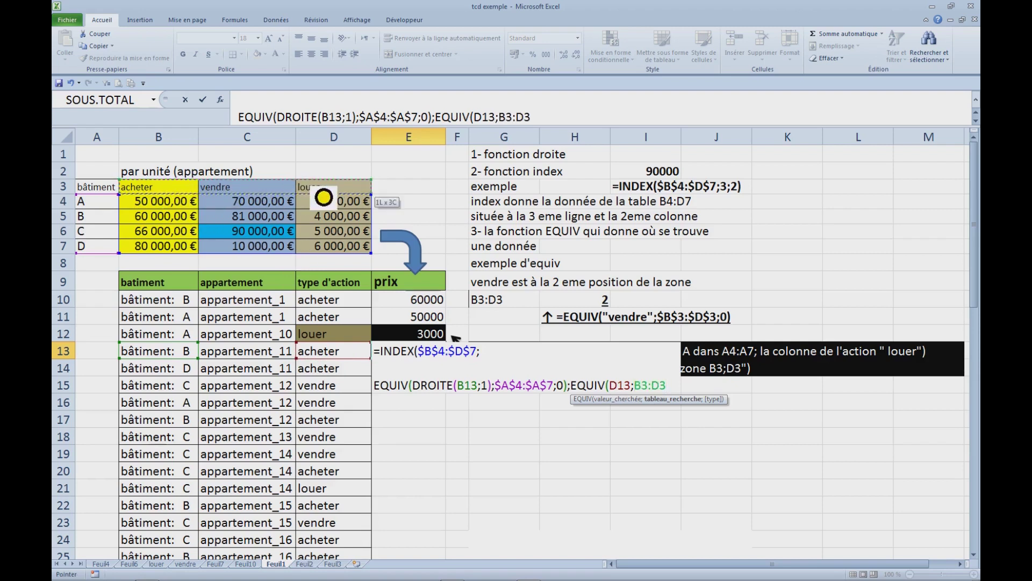
key("F4")
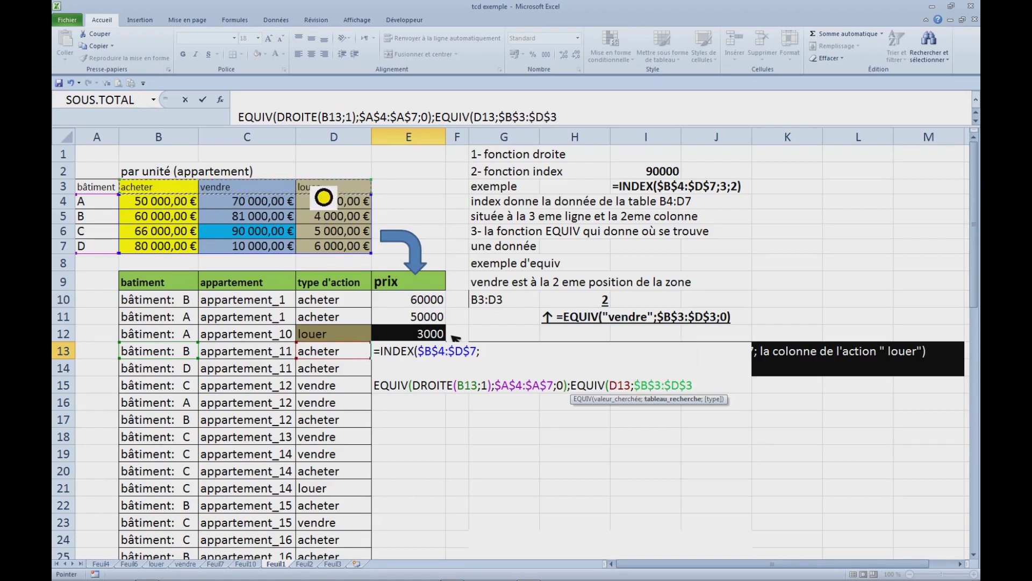
type(";0)")
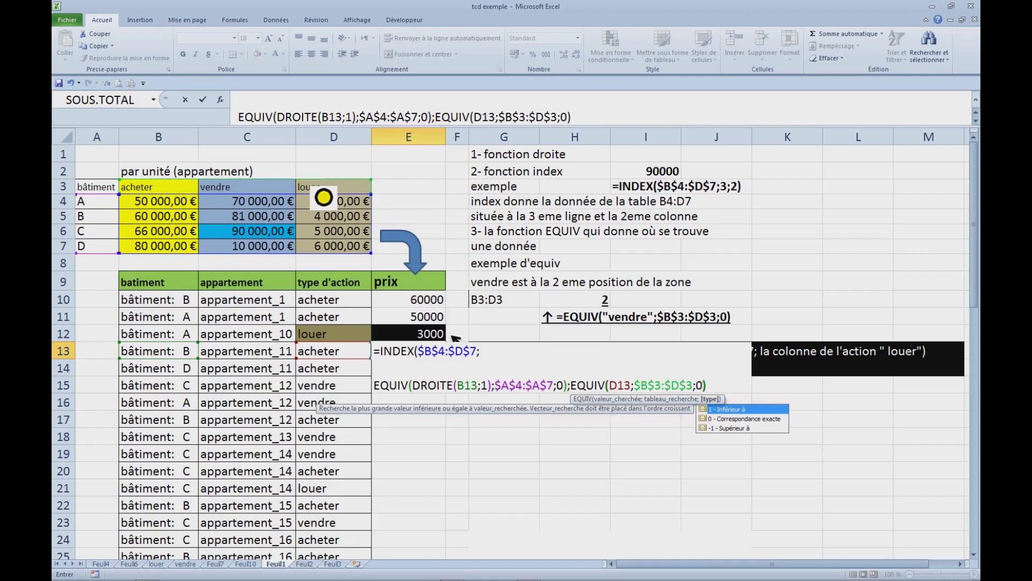
key("Return")
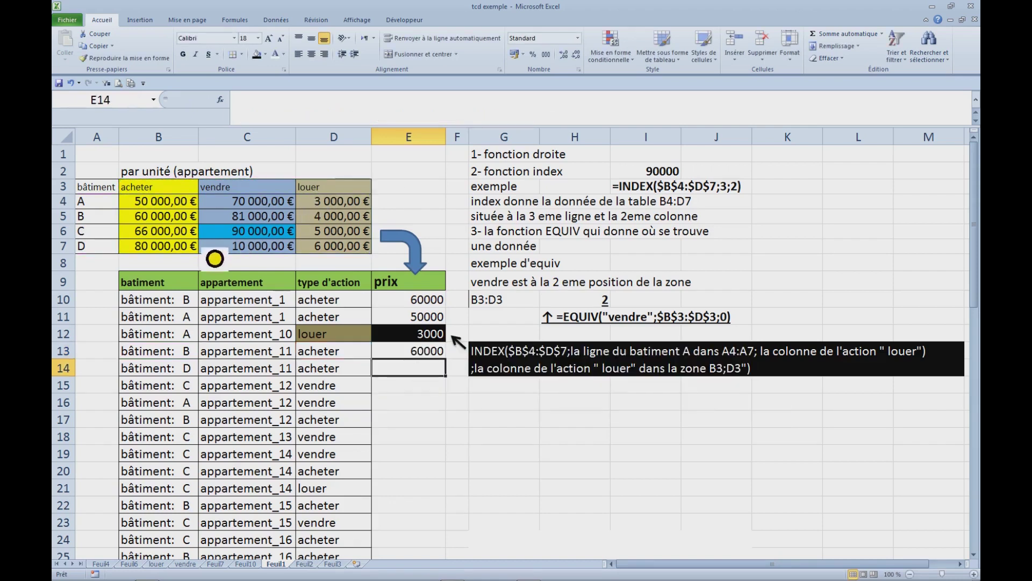
Step: Check the E13 result against B13, D13, building B's row A5:D5 and the acheter price in B5
left_click(182, 358)
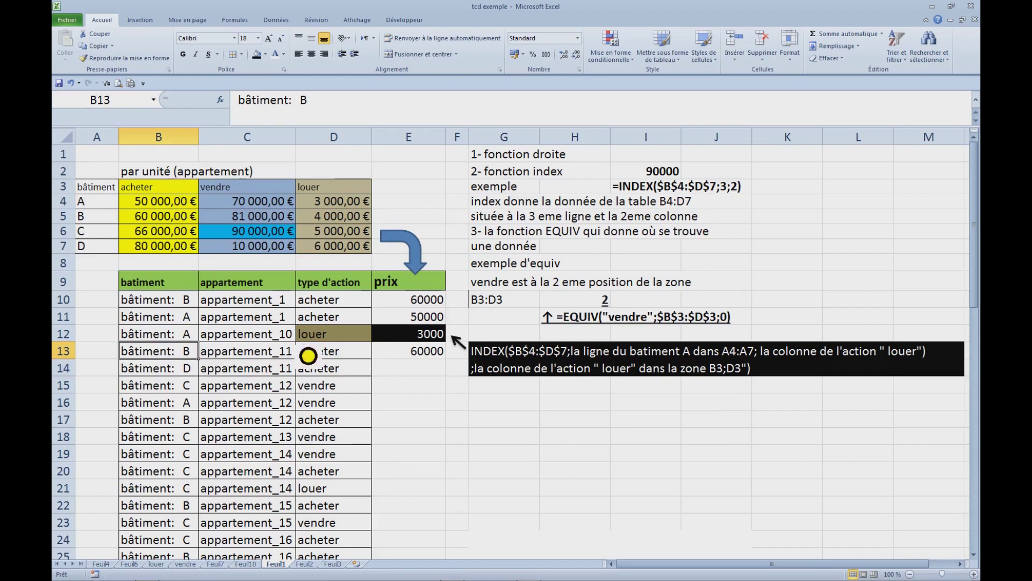
left_click_drag(102, 220, 329, 221)
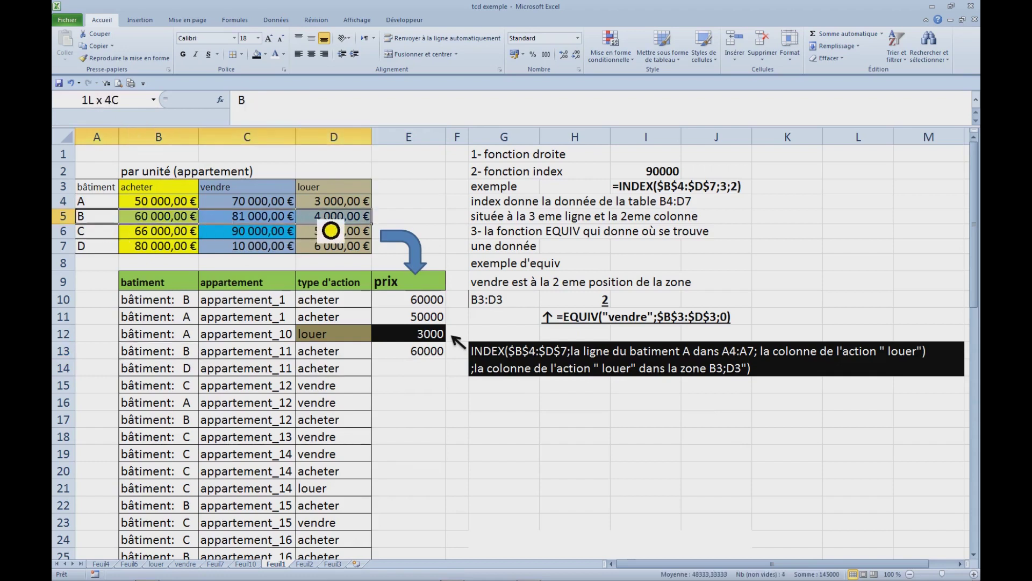
left_click(357, 352)
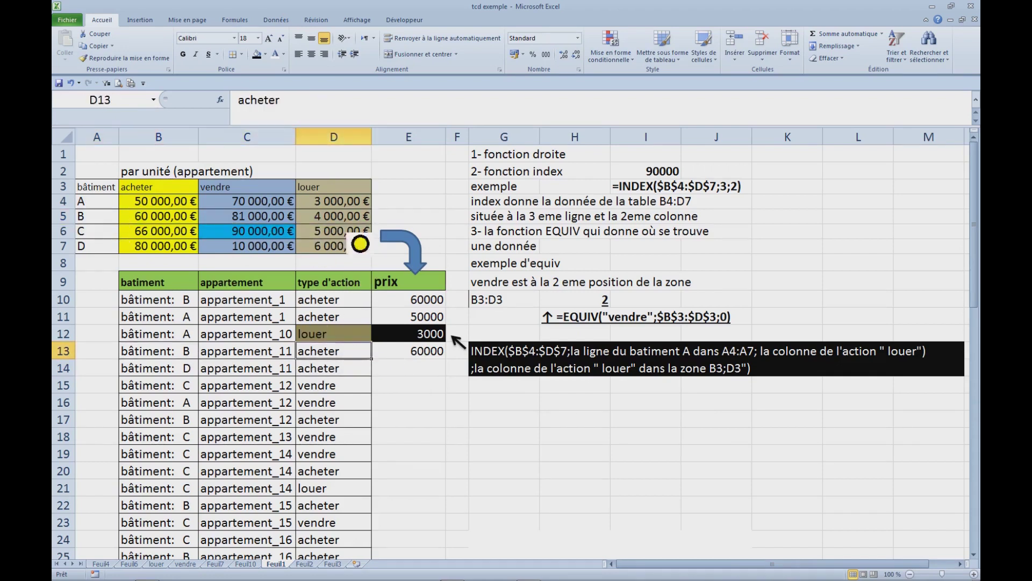
left_click(169, 214)
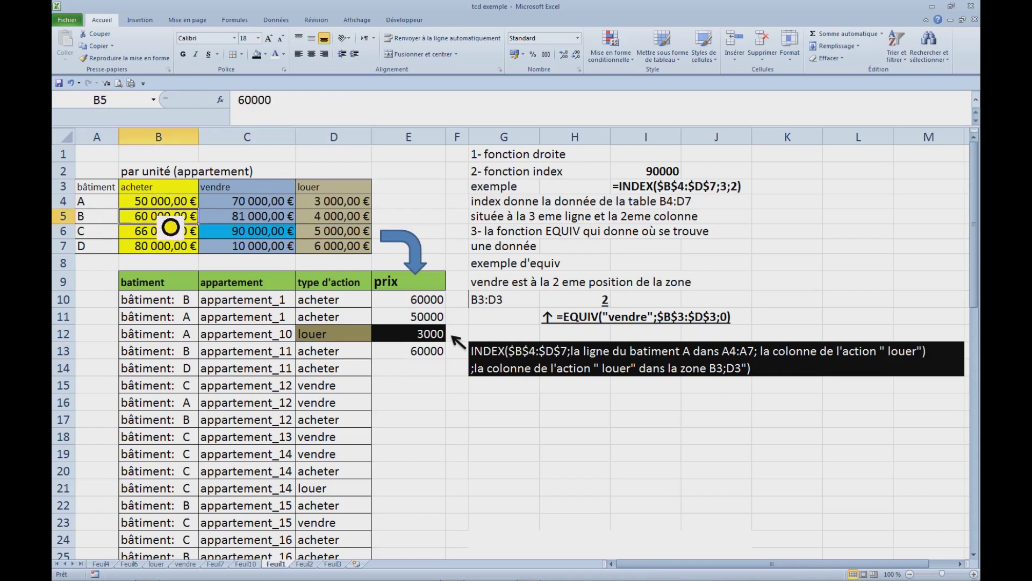
left_click(411, 352)
Step: Colour the text of the source price B5 and the result cell E13 red
left_click(173, 216)
left_click(422, 352, "ctrl")
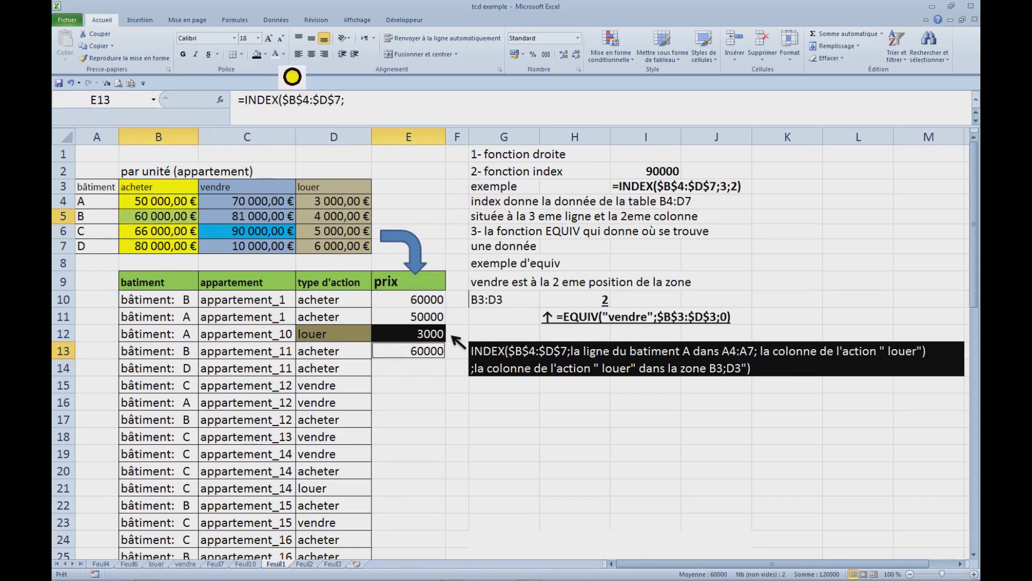
left_click(284, 53)
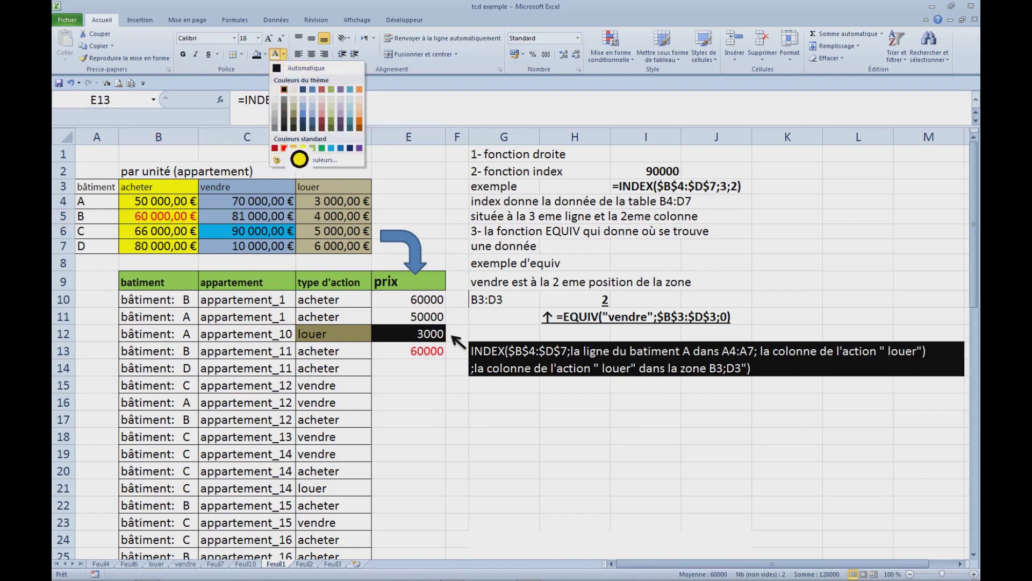
left_click(283, 148)
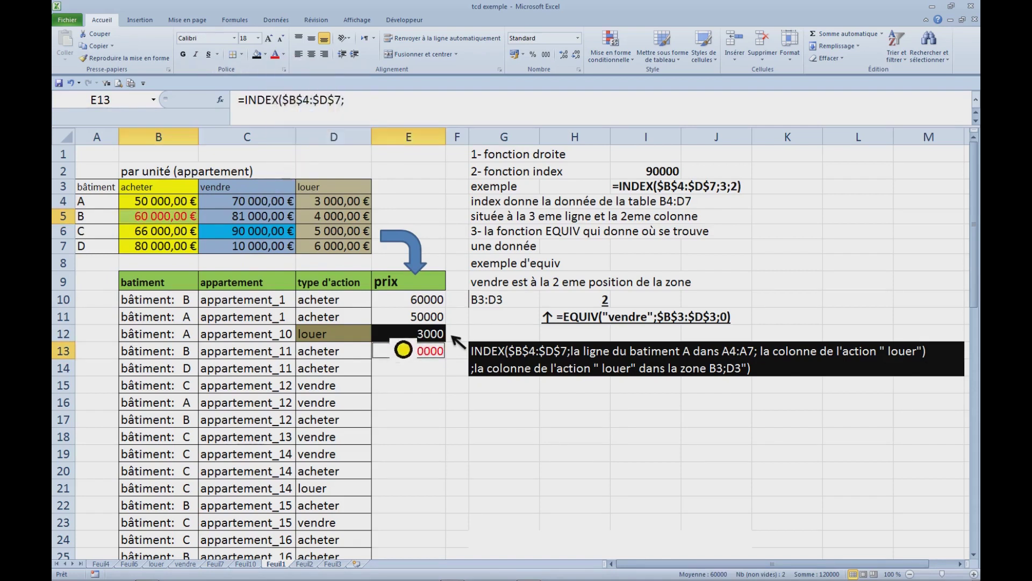
Step: Fill E13 with yellow and copy its formula and formatting down the prix column to row 59
left_click(419, 352)
left_click(265, 54)
left_click(285, 147)
left_click(442, 391)
left_click(436, 354)
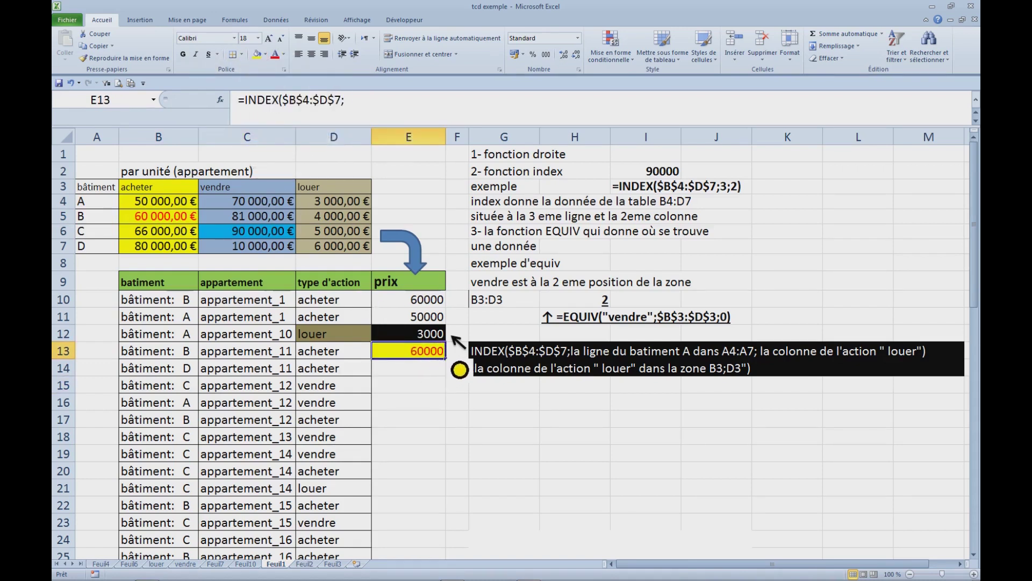
double_click(446, 358)
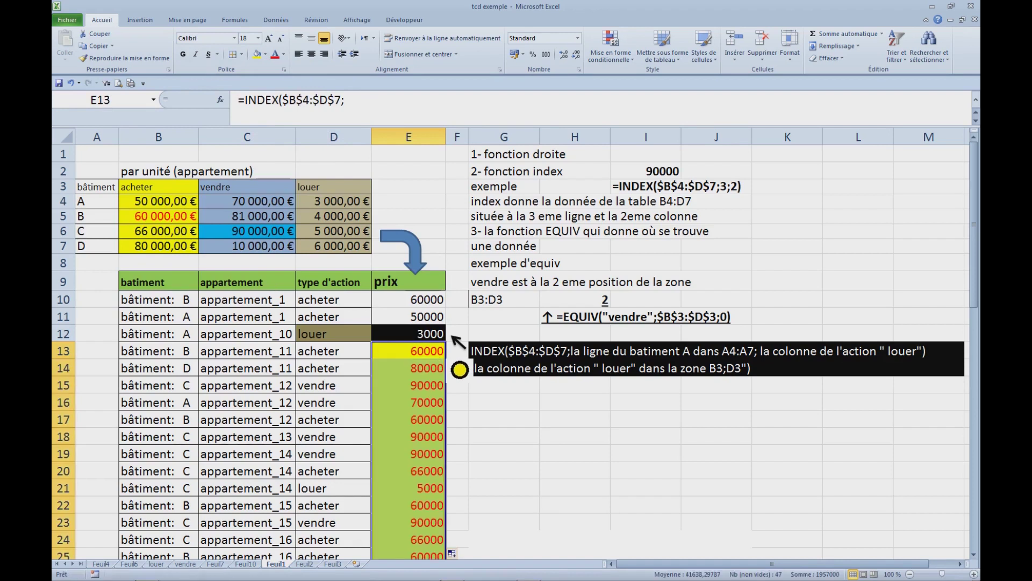
Step: Format the prices E10:E59 as Monétaire in euros with 0 decimals, in bold black text
left_click(428, 301)
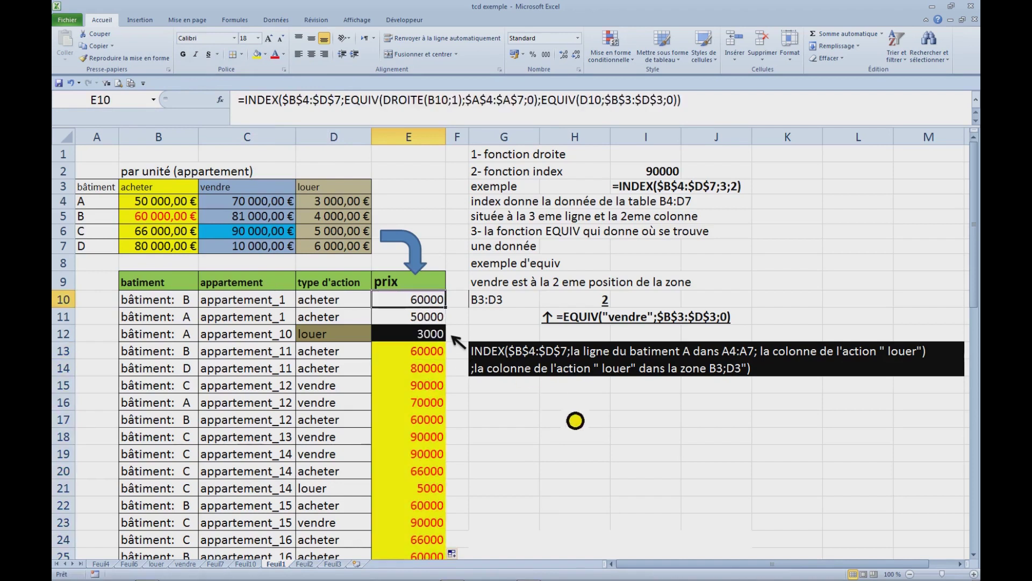
key("ctrl+shift+Down")
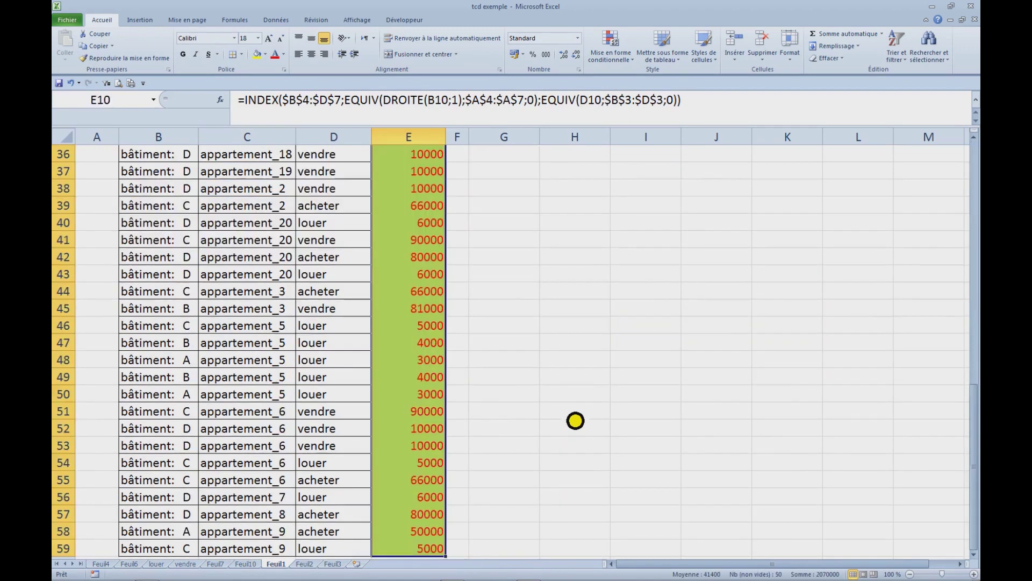
key("ctrl+1")
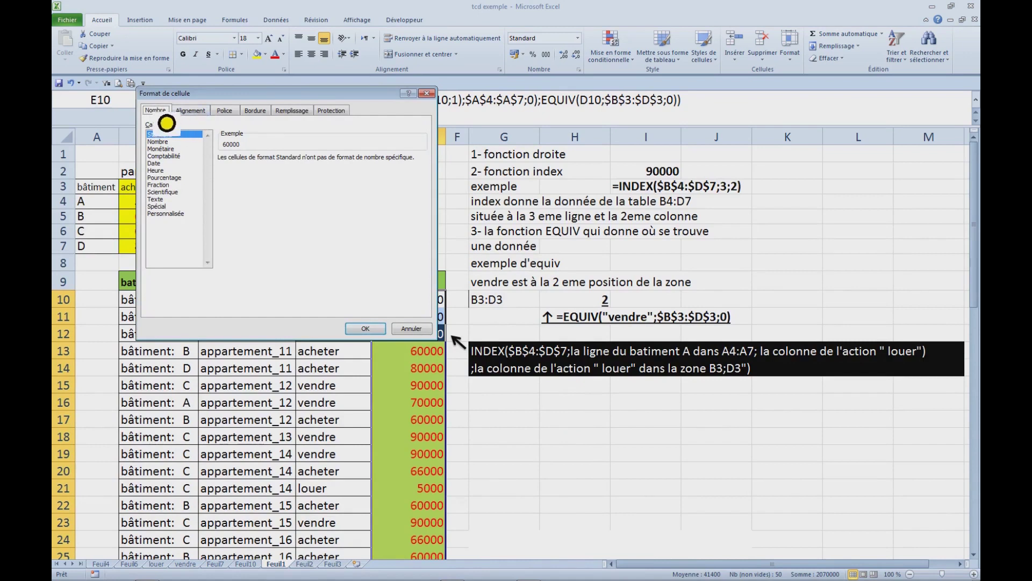
left_click(173, 149)
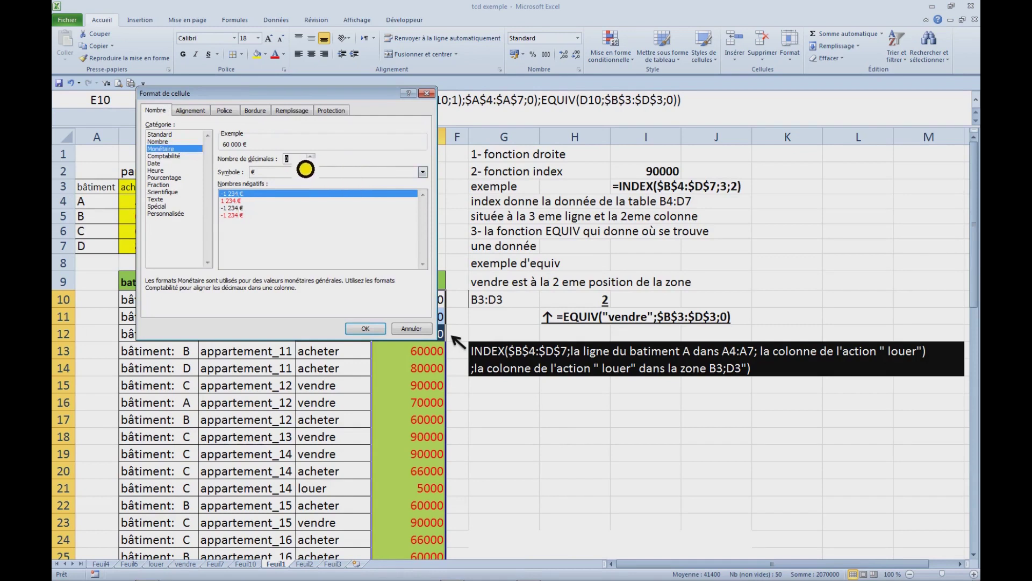
left_click(226, 112)
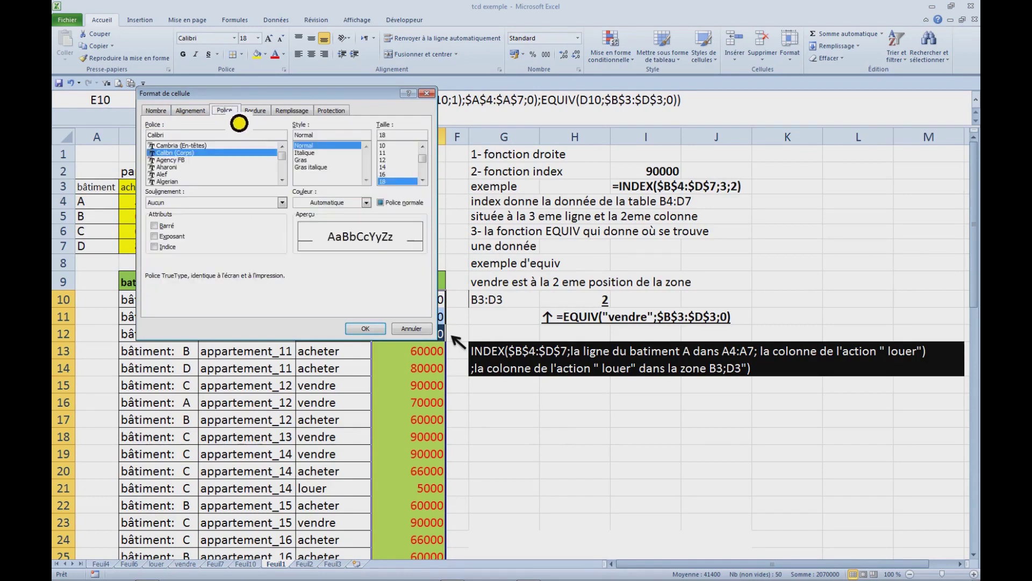
left_click(316, 160)
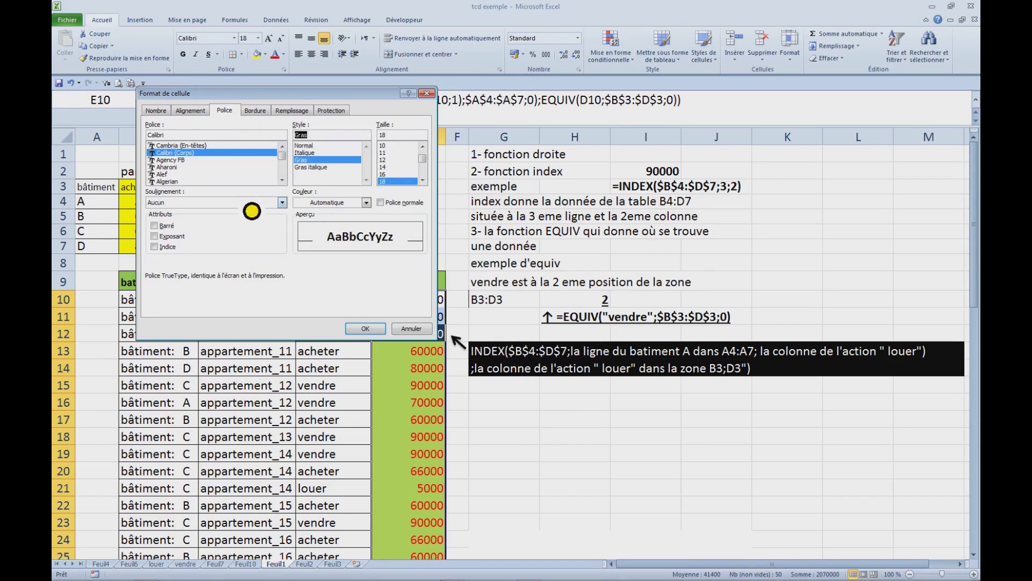
left_click(365, 202)
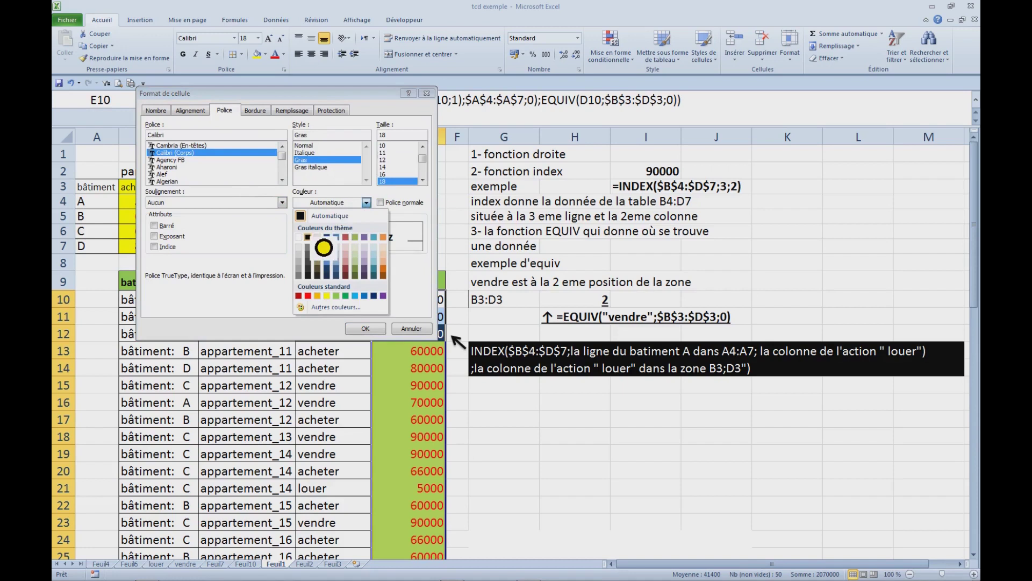
left_click(323, 248)
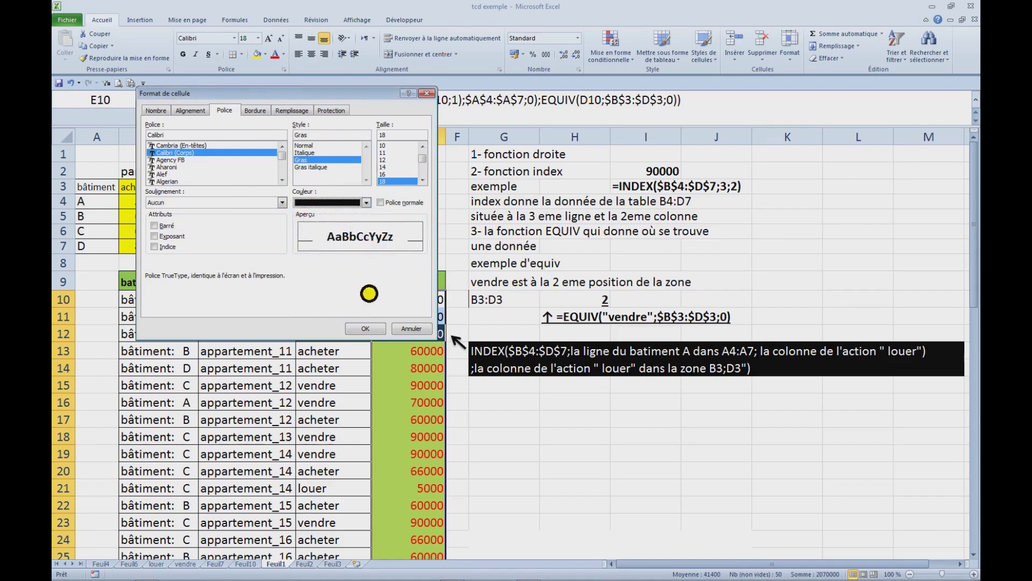
left_click(365, 328)
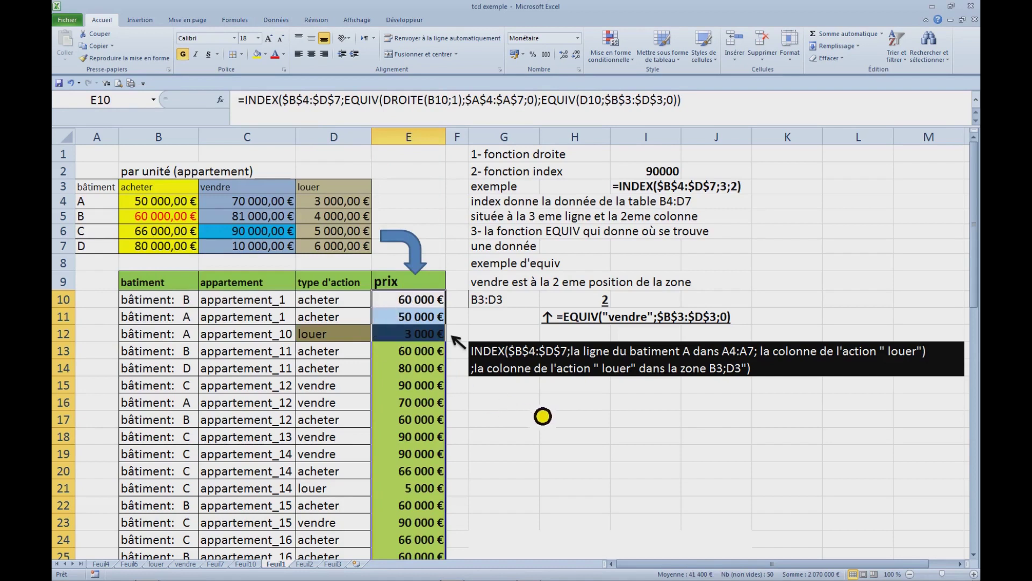
Step: Copy the yellow cell formatting of E15 onto the black-filled cell E12
left_click(428, 356)
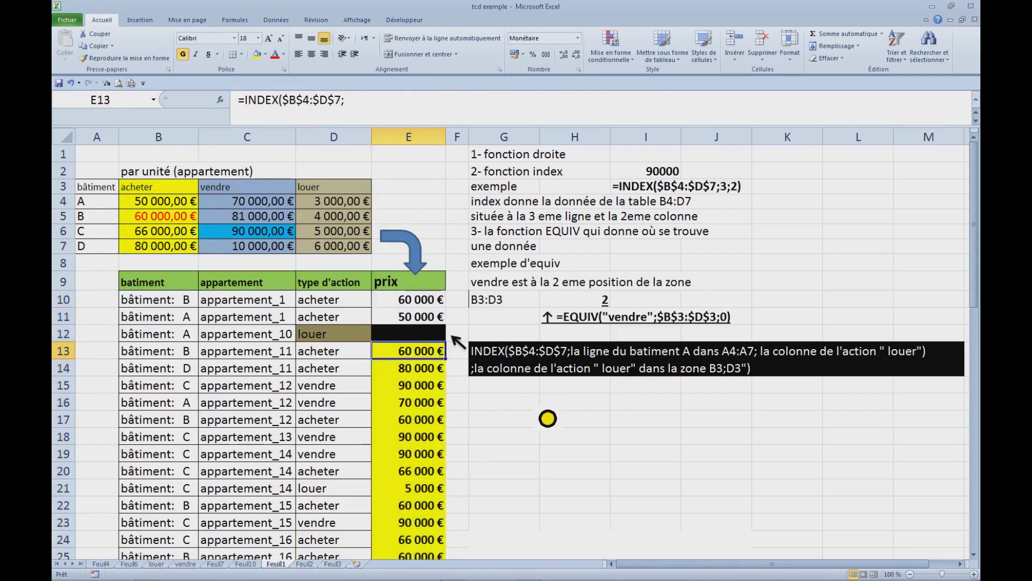
left_click(430, 388)
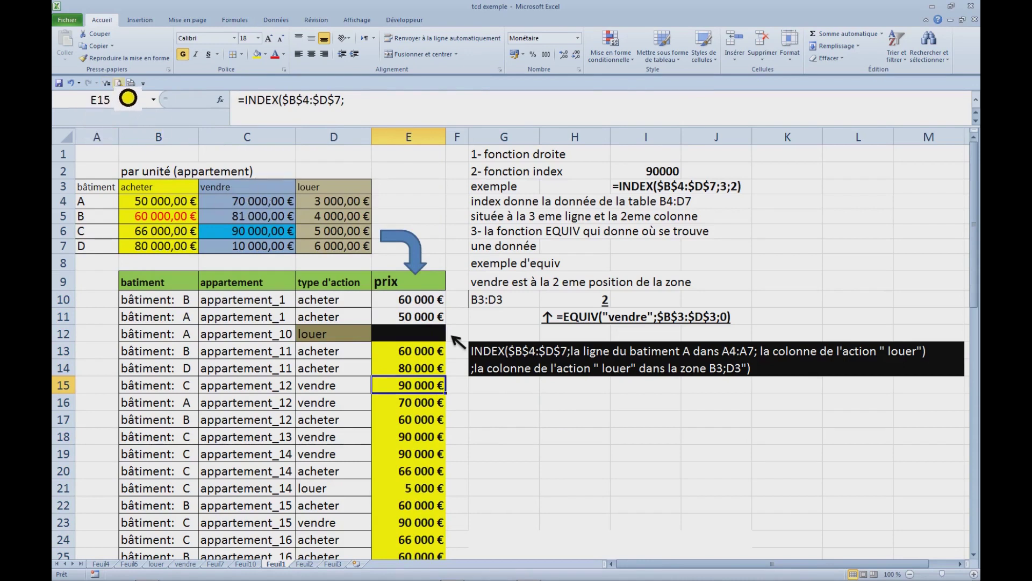
left_click(123, 59)
left_click(416, 335)
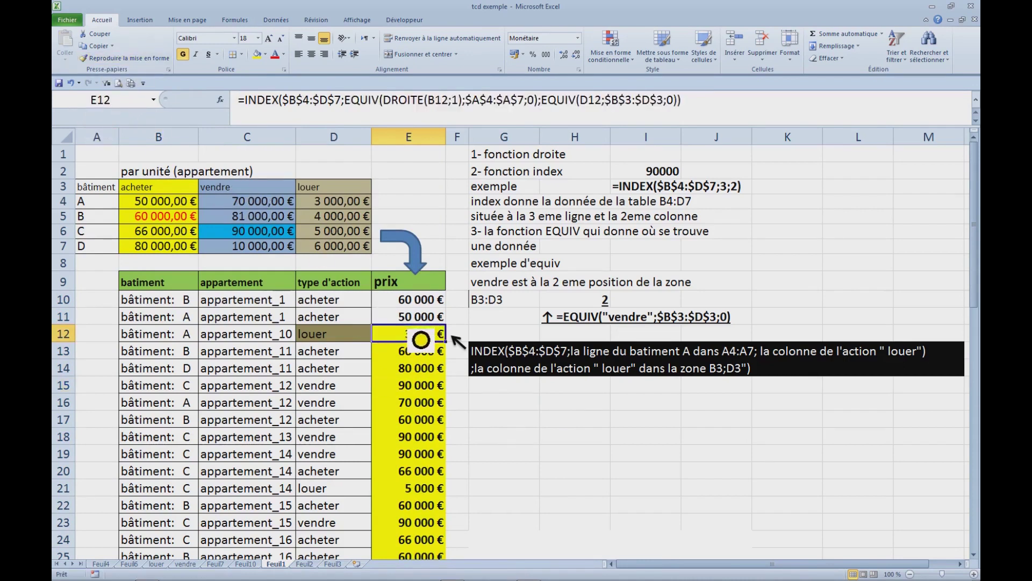
left_click(560, 419)
Step: Copy the unfilled formatting of E10 onto the rest of the prix column, E11:E59
left_click(419, 304)
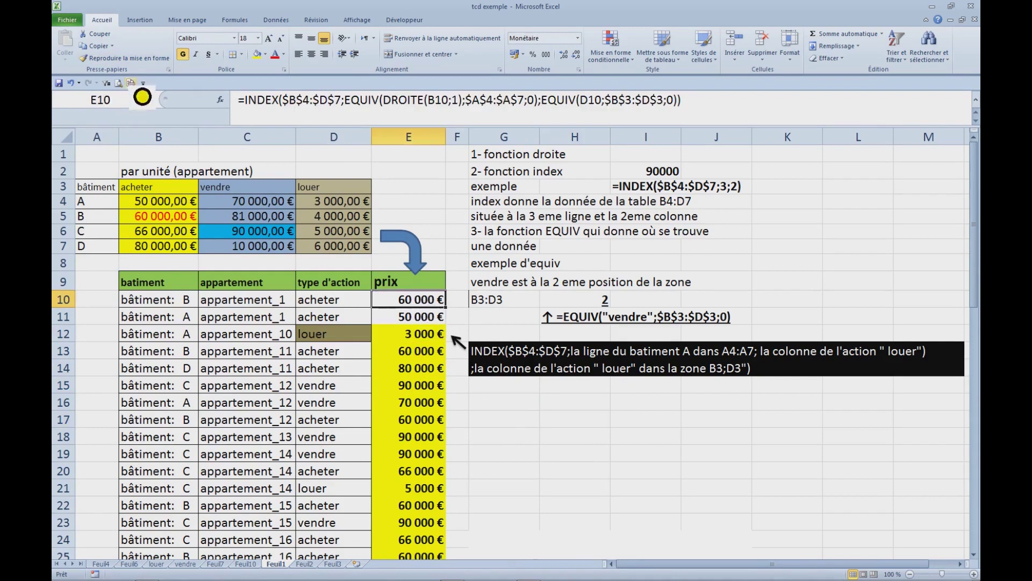
left_click(123, 60)
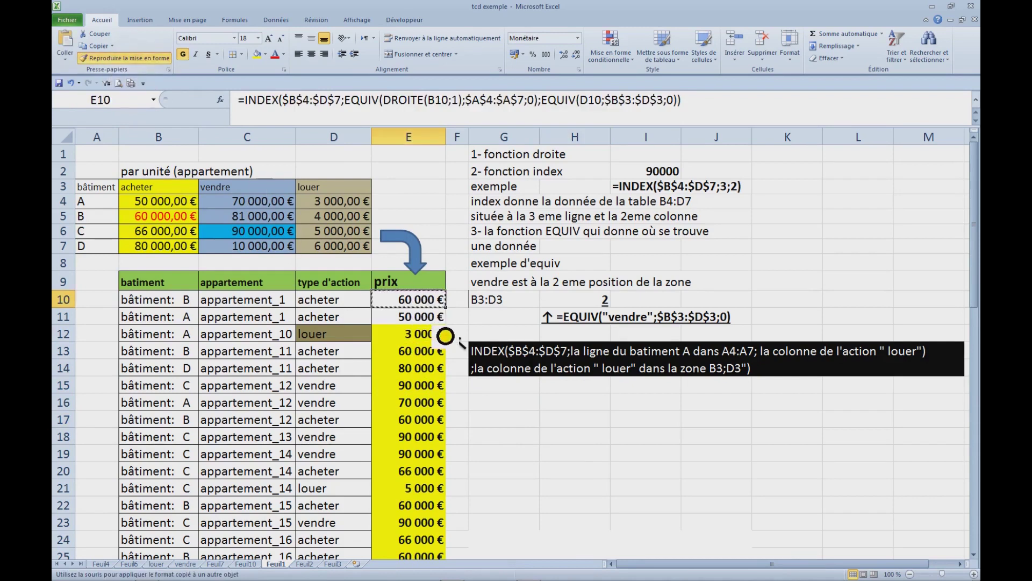
mouse_move(430, 317)
left_mouse_down()
mouse_move(440, 388)
mouse_move(422, 565)
mouse_move(440, 538)
mouse_move(422, 541)
mouse_move(422, 532)
left_mouse_up()
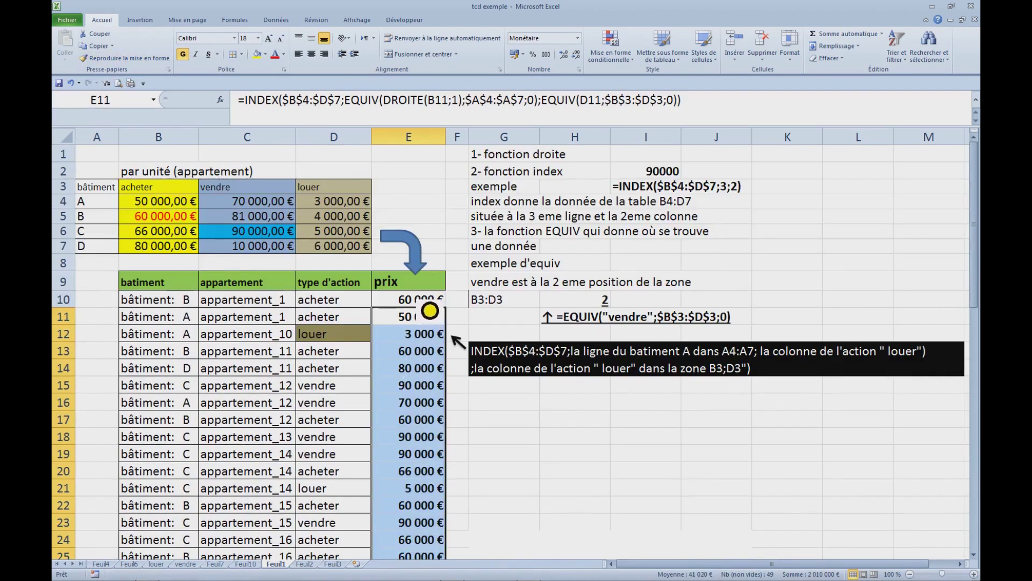
Step: Apply thick red outline and inside borders to the prix cells E10:E59
left_click(421, 299)
key("ctrl+shift+Down")
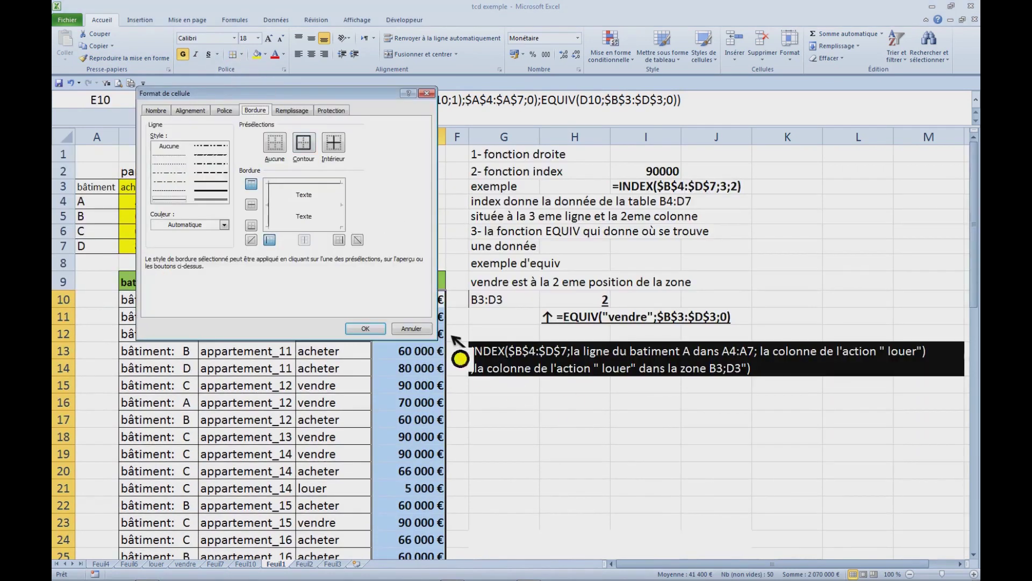
left_click(303, 143)
left_click(333, 143)
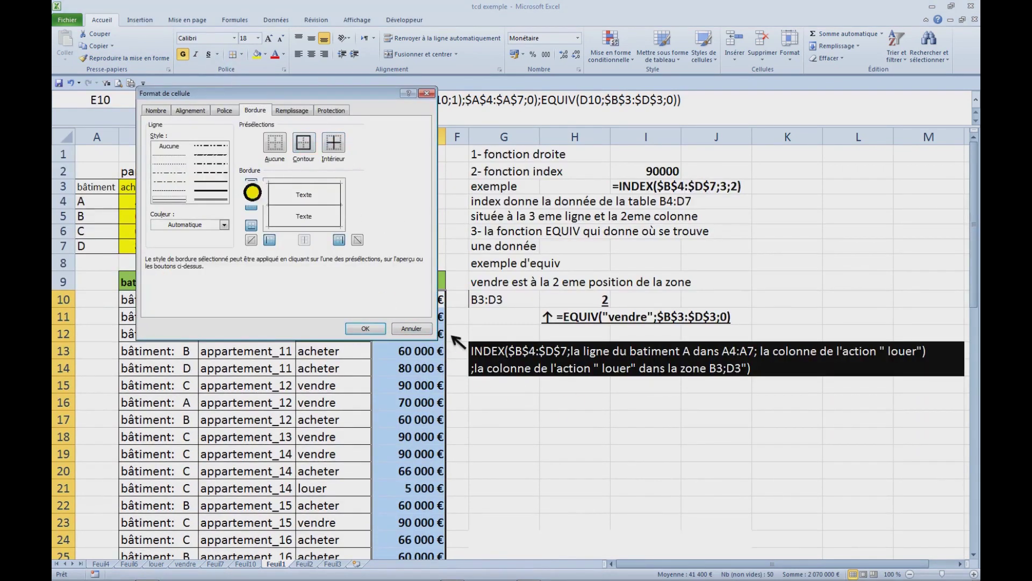
left_click(223, 225)
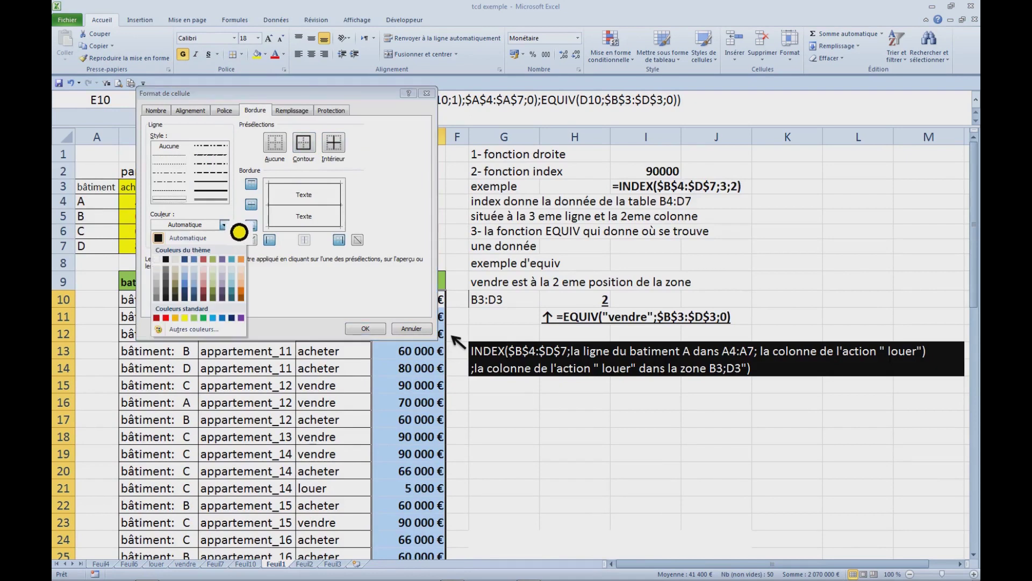
left_click(156, 317)
left_click(303, 143)
left_click(333, 143)
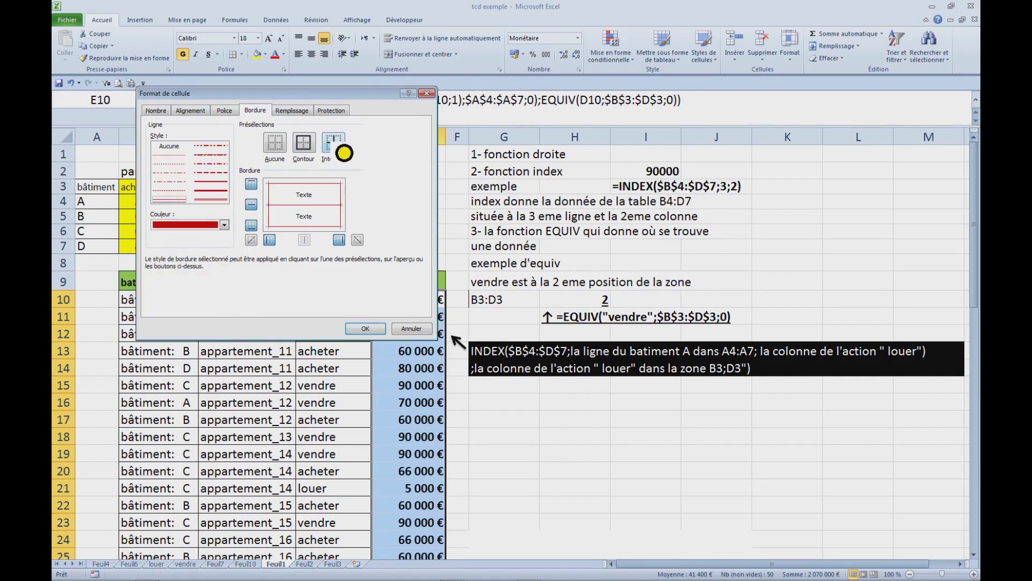
left_click(210, 191)
left_click(303, 143)
left_click(341, 152)
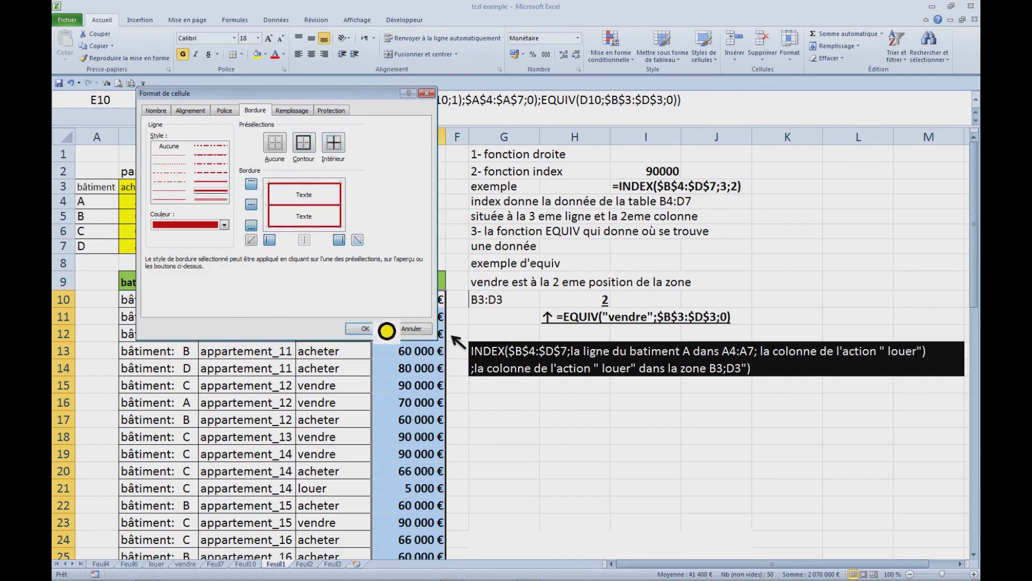
left_click(365, 328)
left_click(573, 452)
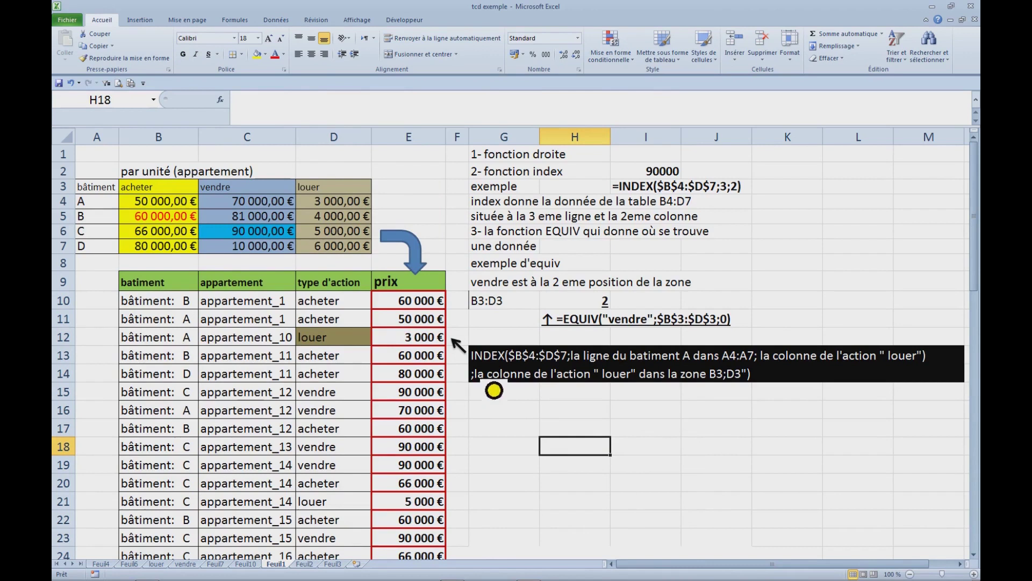
left_click(424, 308)
left_click(427, 339)
left_click(424, 394)
left_click(645, 474)
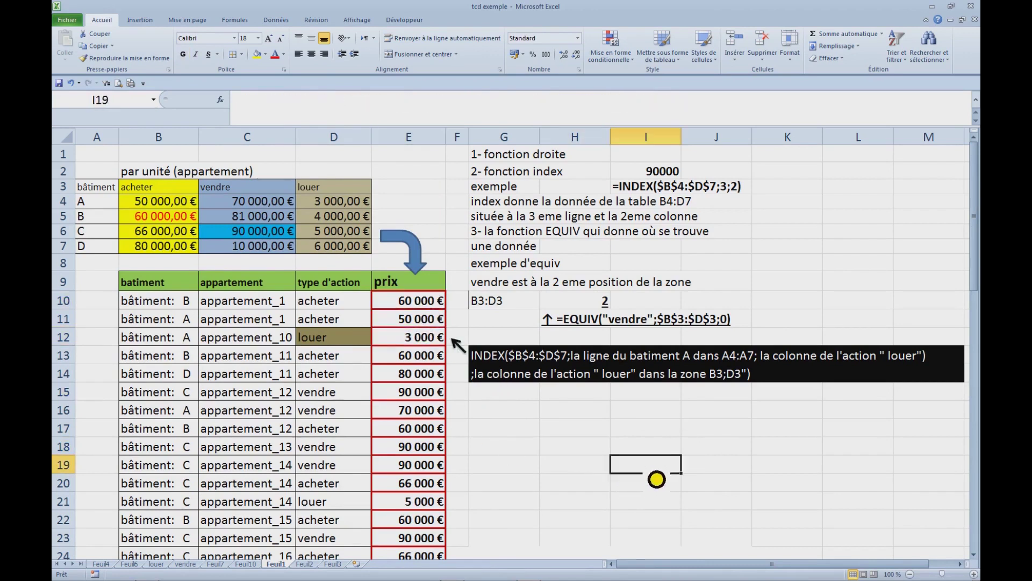
scroll(648, 477, "down", 4)
scroll(647, 477, "up", 4)
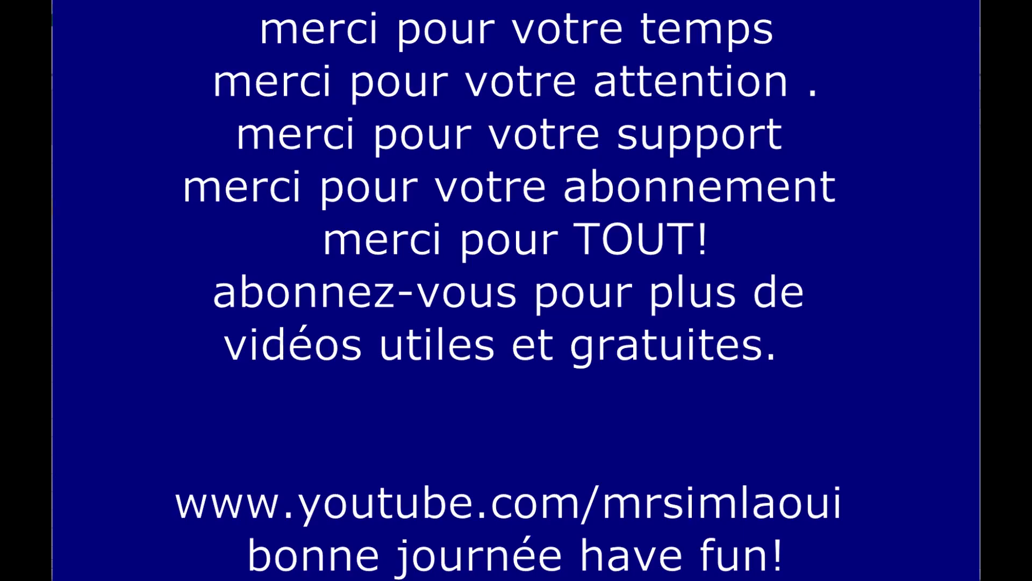